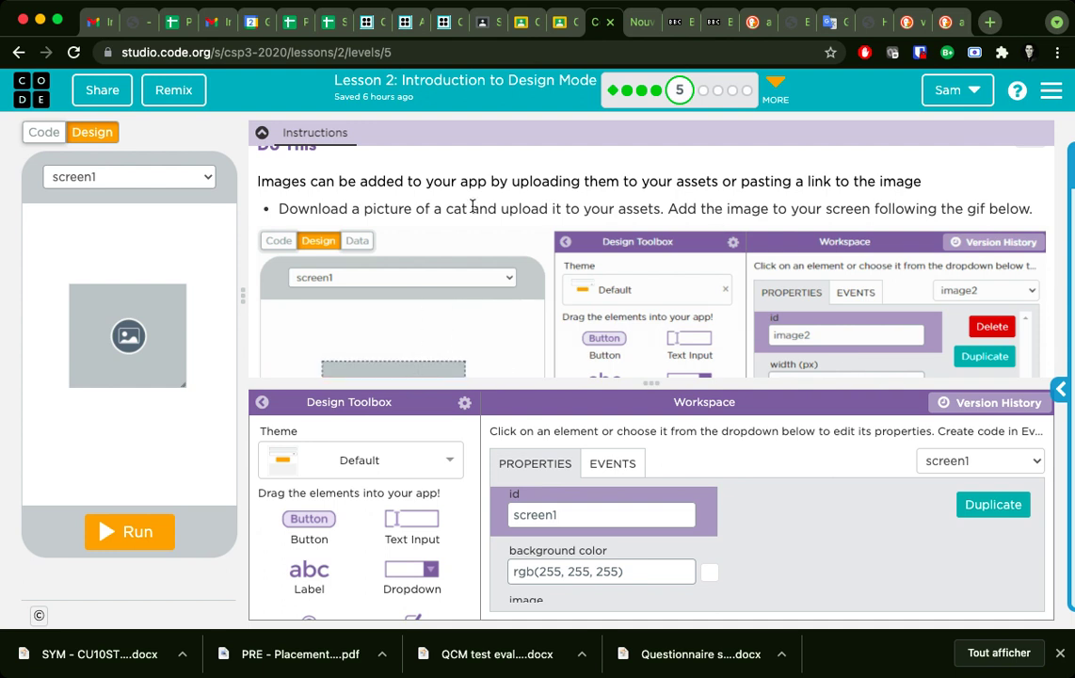
Search the web for "cat picture" images in a new tab and save a picture as Crazy Cat.jpeg
scroll(472, 206, "down", 3)
scroll(473, 207, "up", 4)
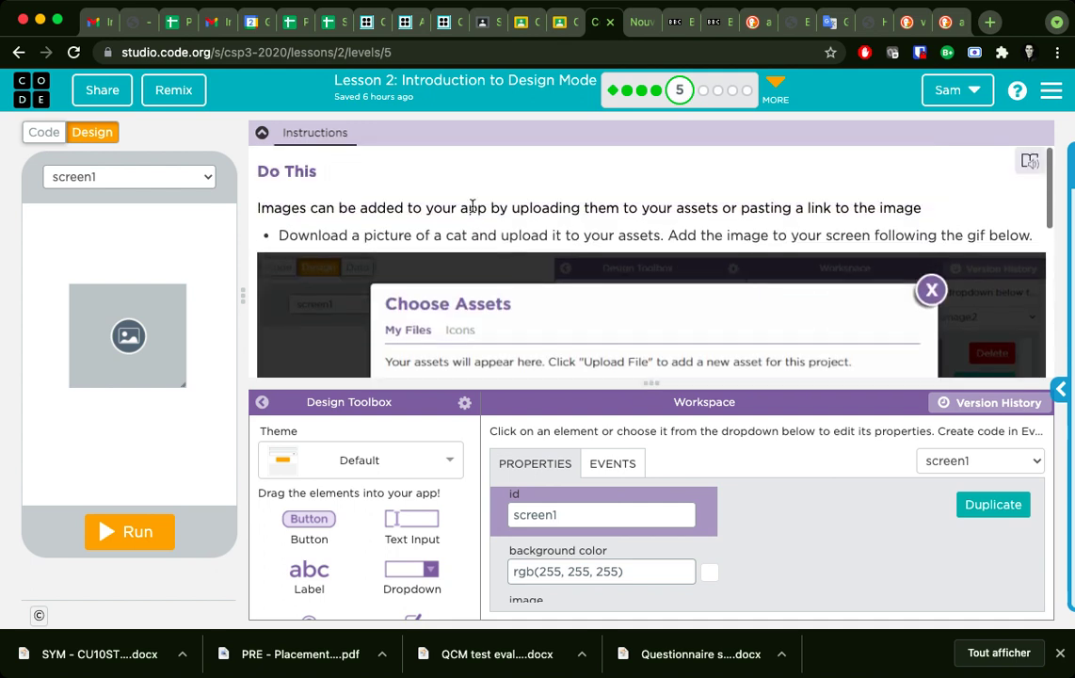
left_click(991, 23)
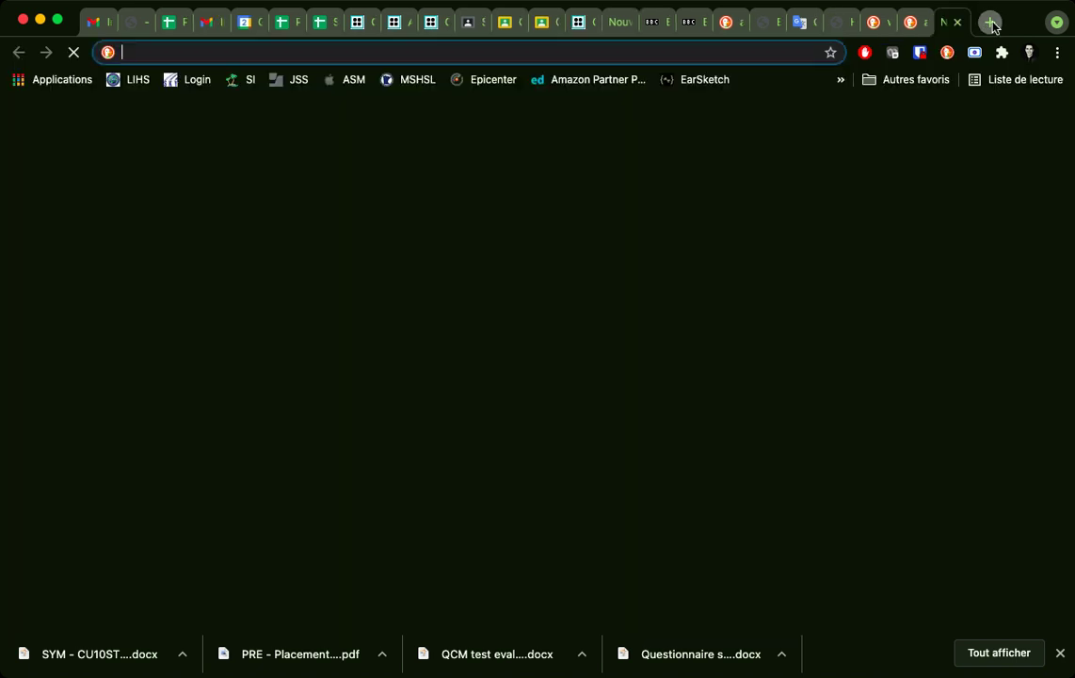
type("cat picture")
key("Return")
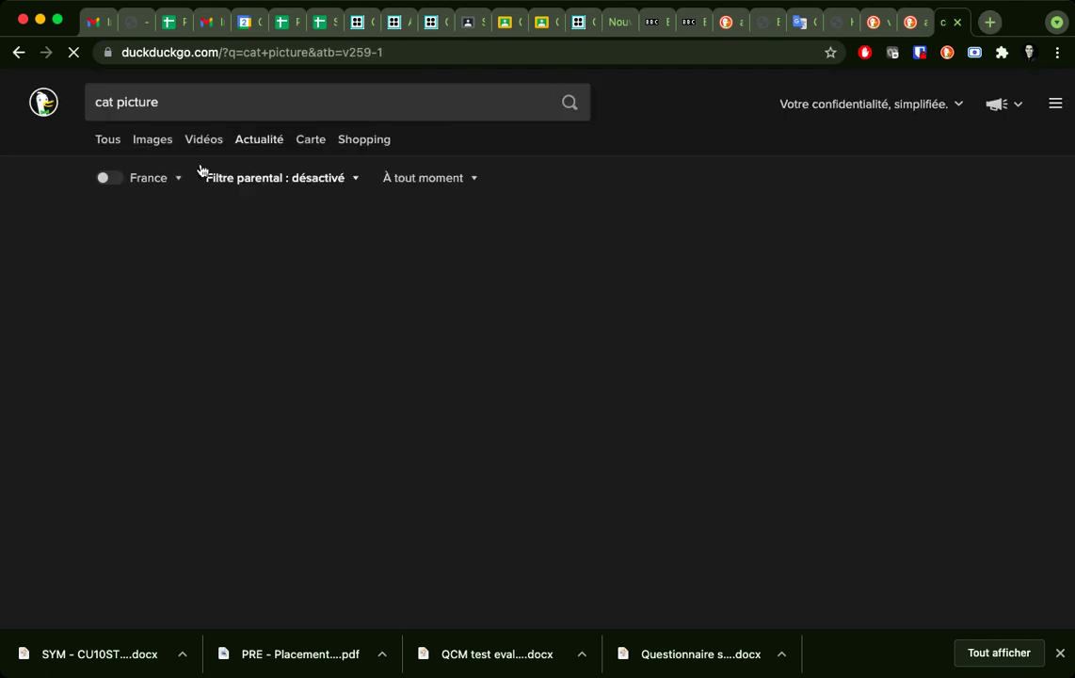
left_click(154, 140)
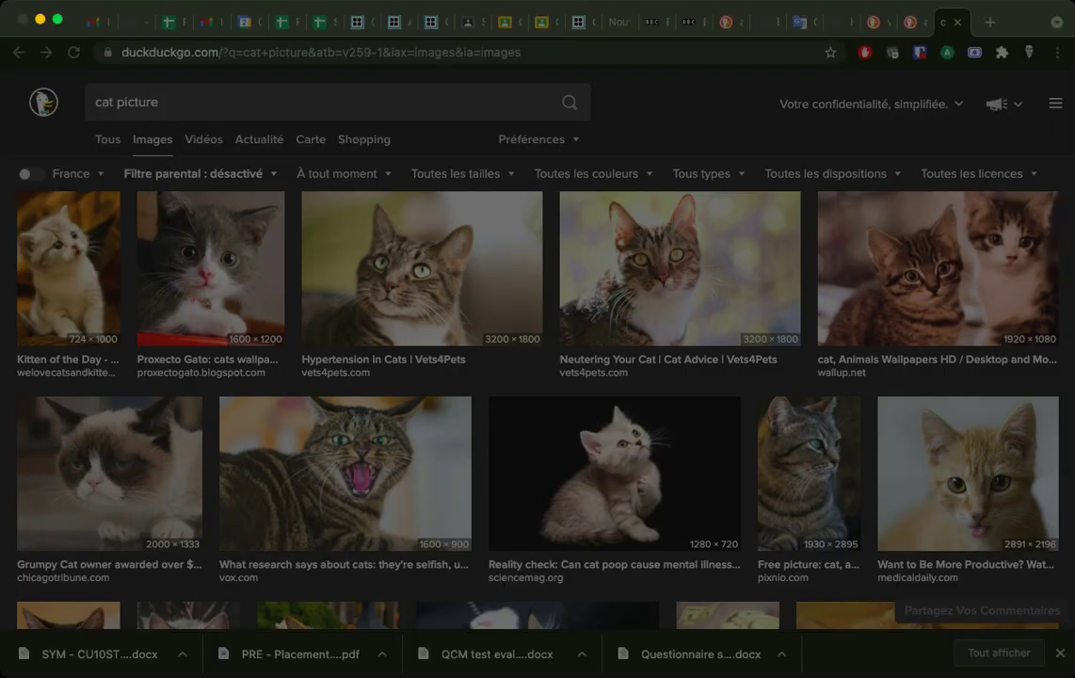
key("Return")
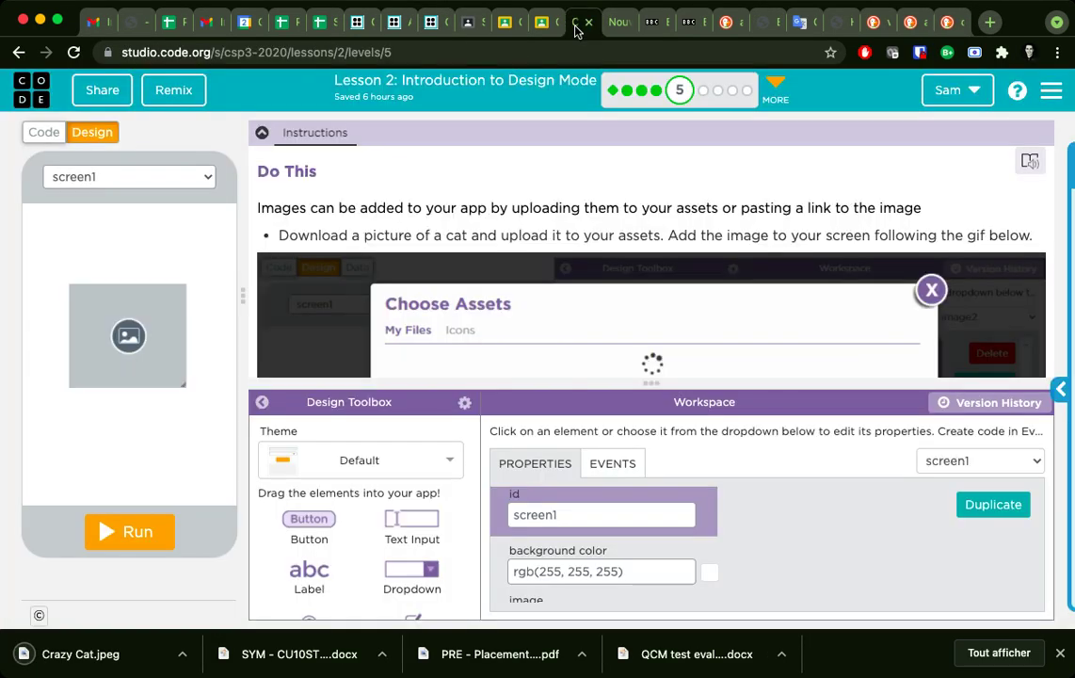
Return to the Code.org lesson, select the image placeholder on screen1, and enlarge the workspace area to show its properties
left_click(575, 26)
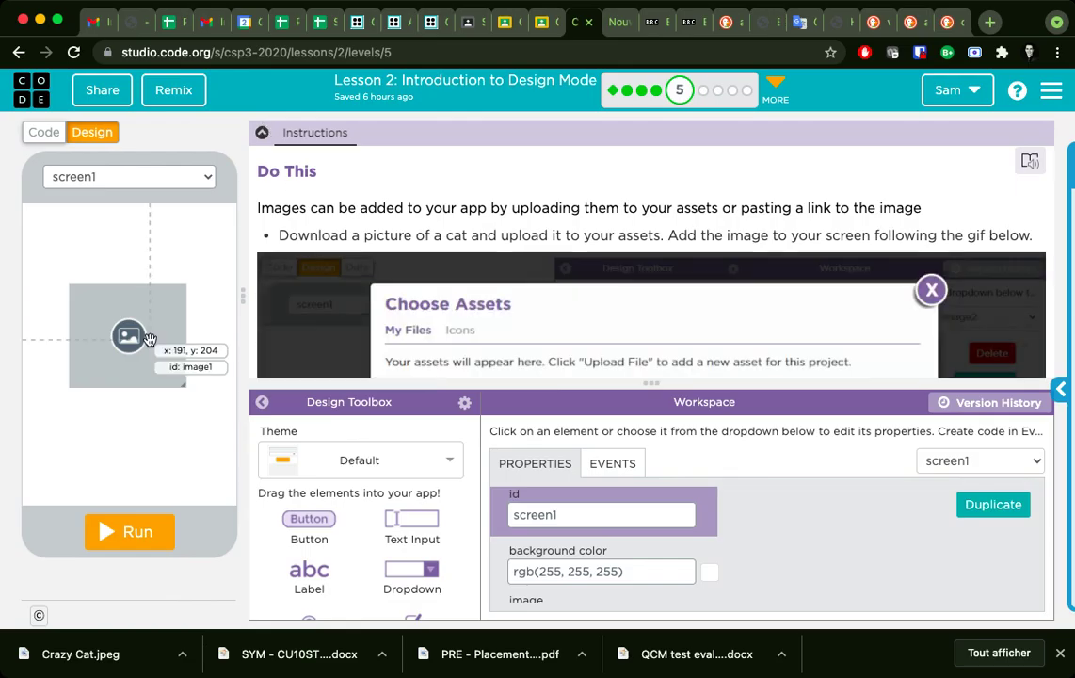
left_click(132, 334)
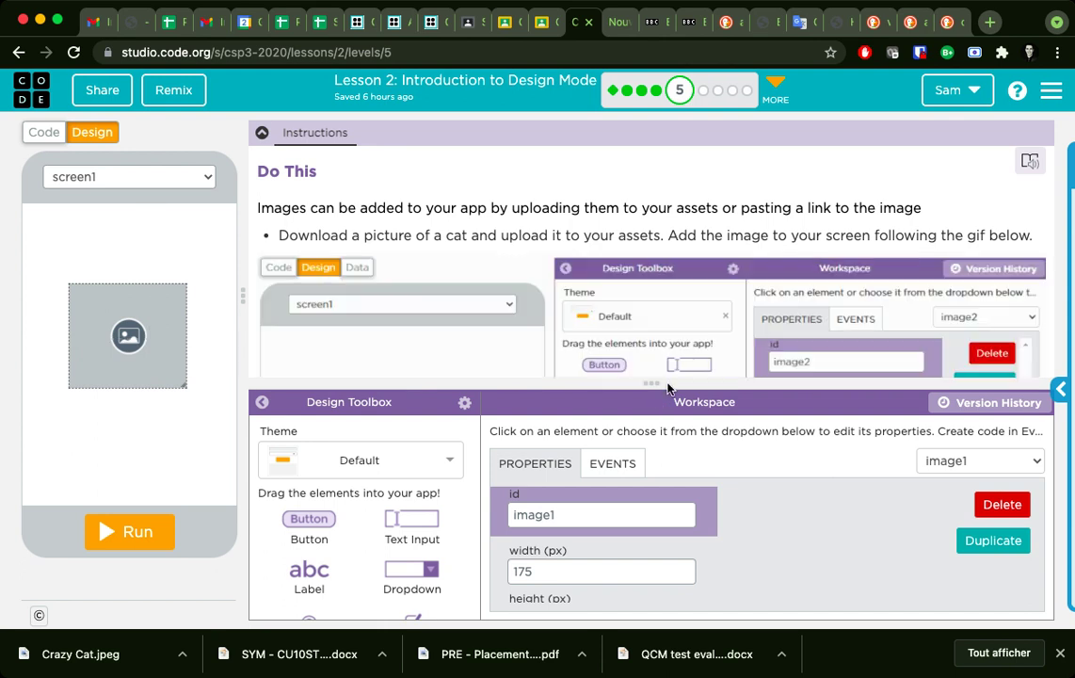
scroll(758, 260, "down", 5)
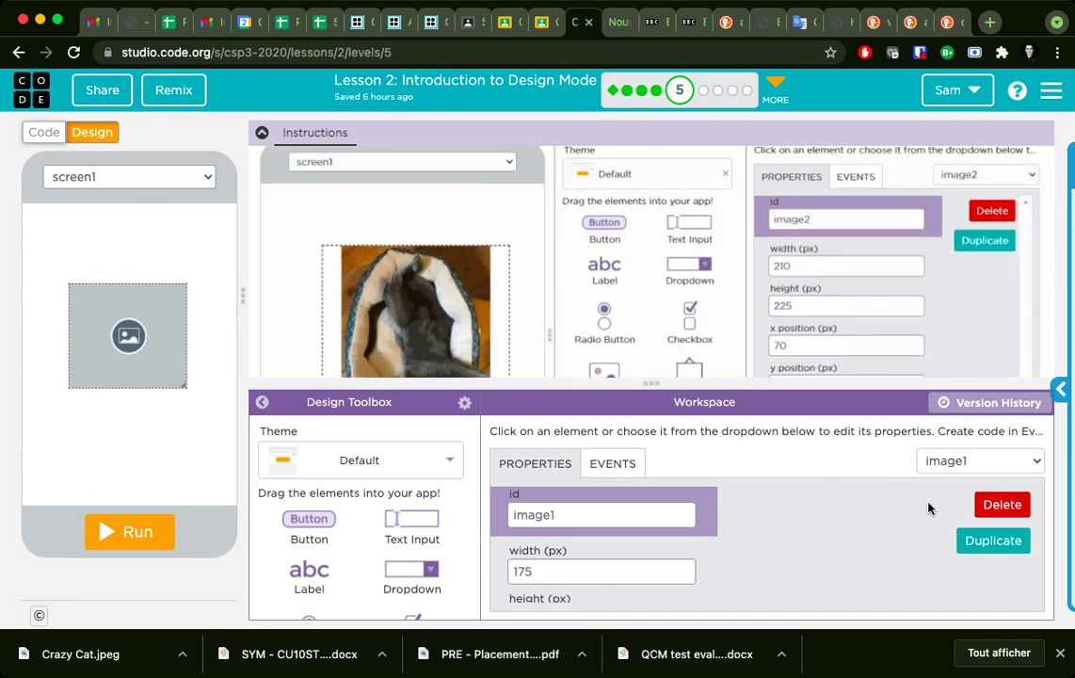
scroll(737, 538, "down", 3)
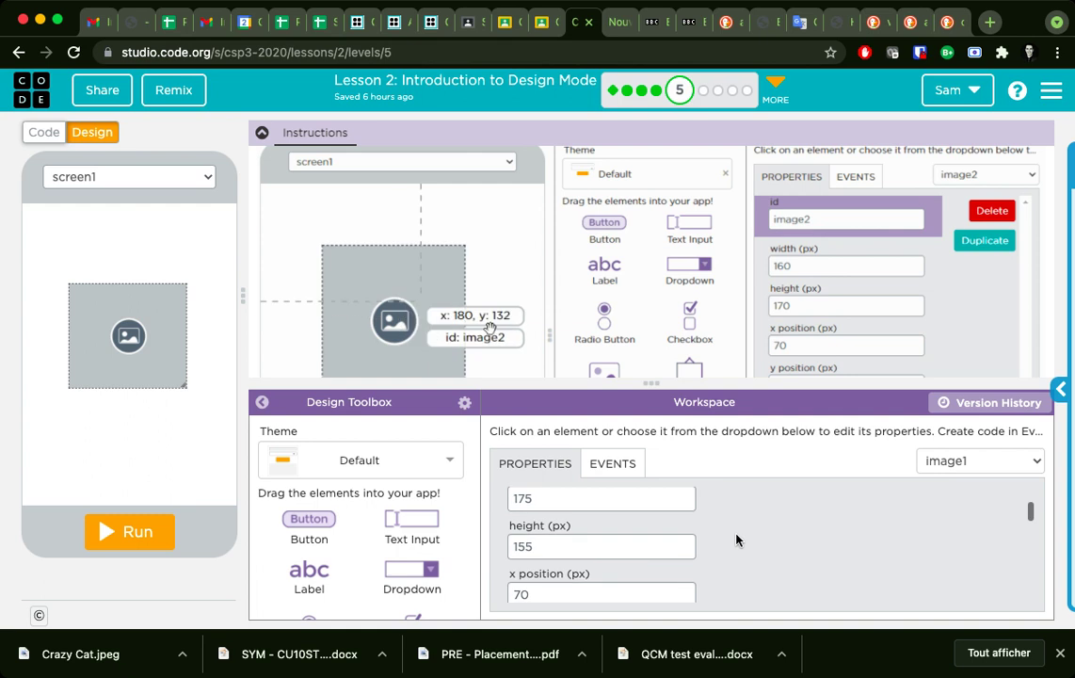
scroll(737, 540, "down", 5)
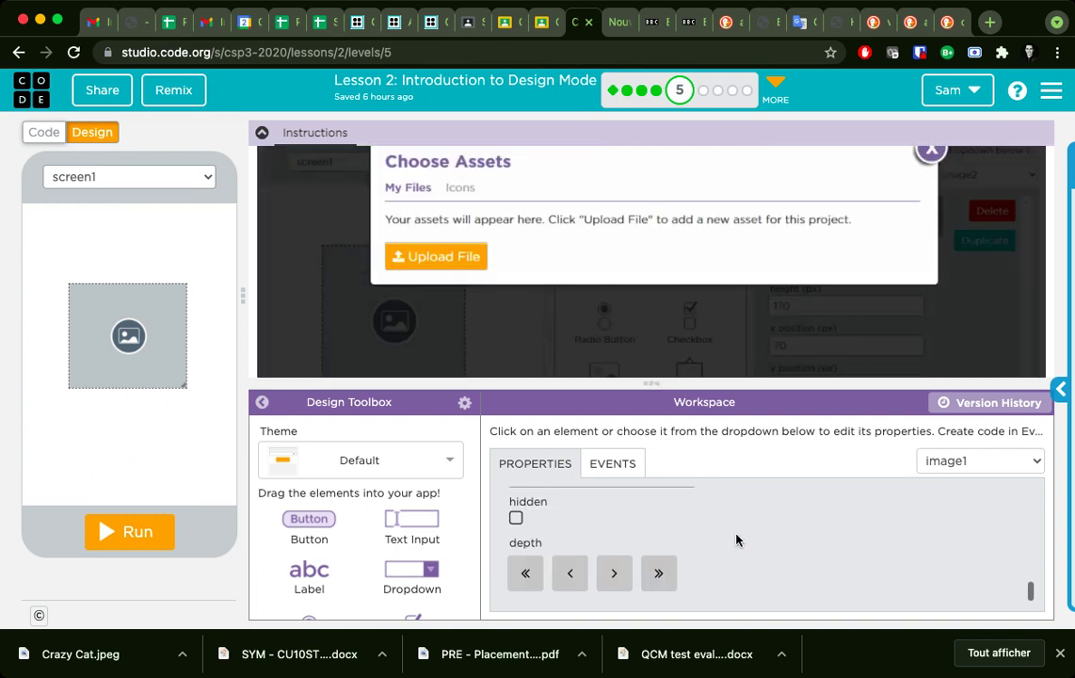
scroll(737, 539, "up", 8)
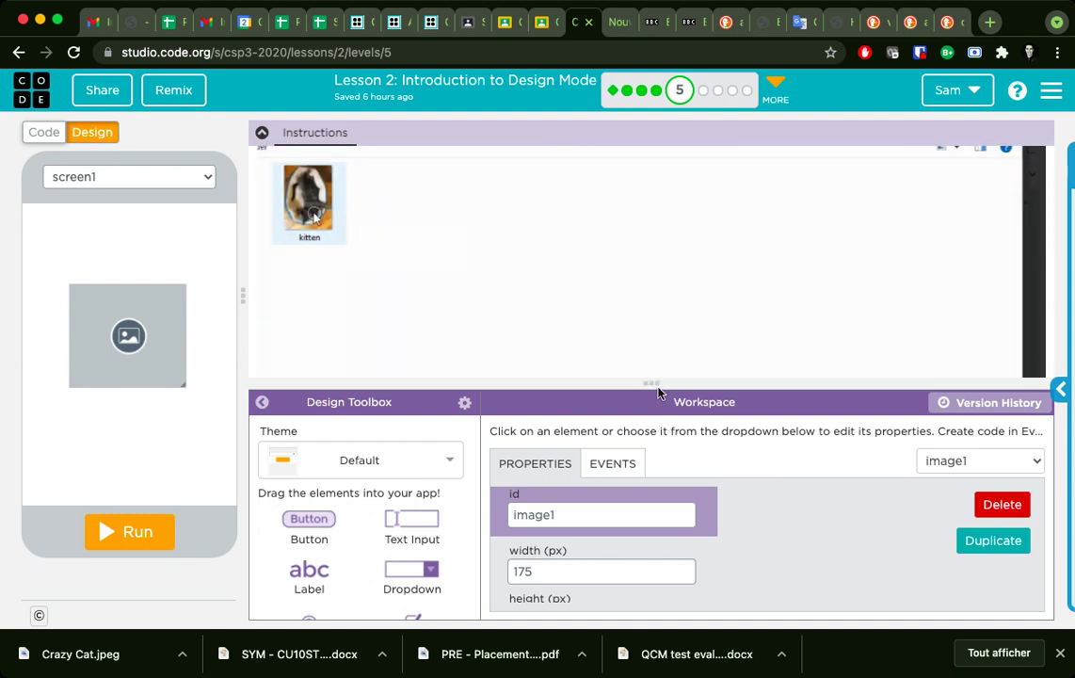
left_click_drag(659, 383, 619, 159)
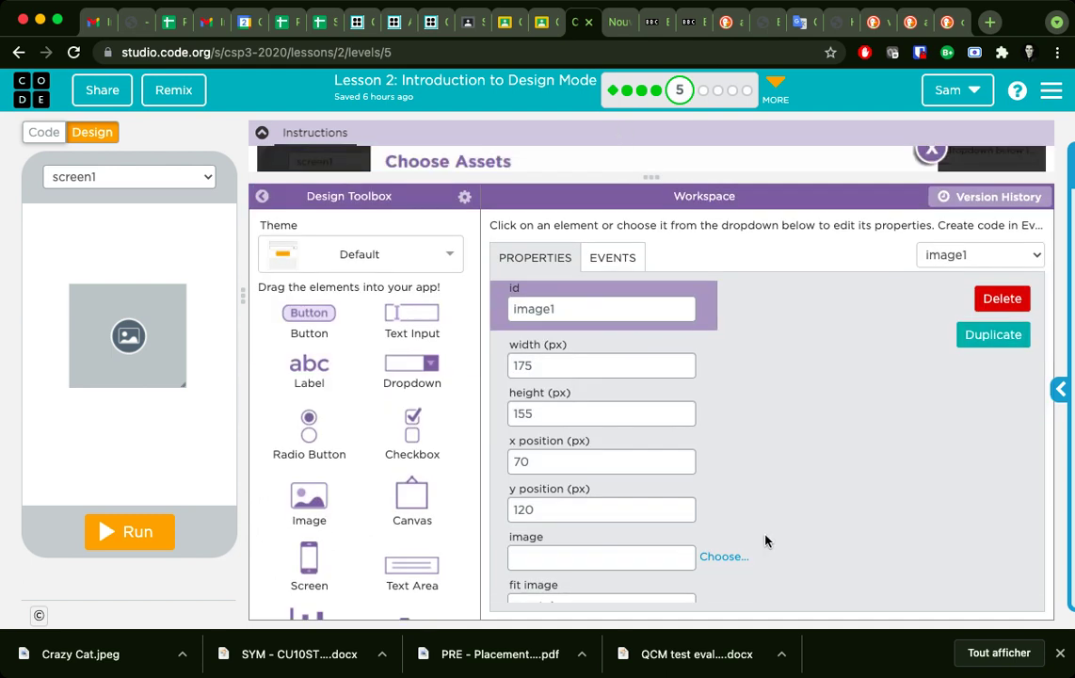
Upload Crazy Cat.jpeg to the project's assets and assign it to image1
left_click(723, 559)
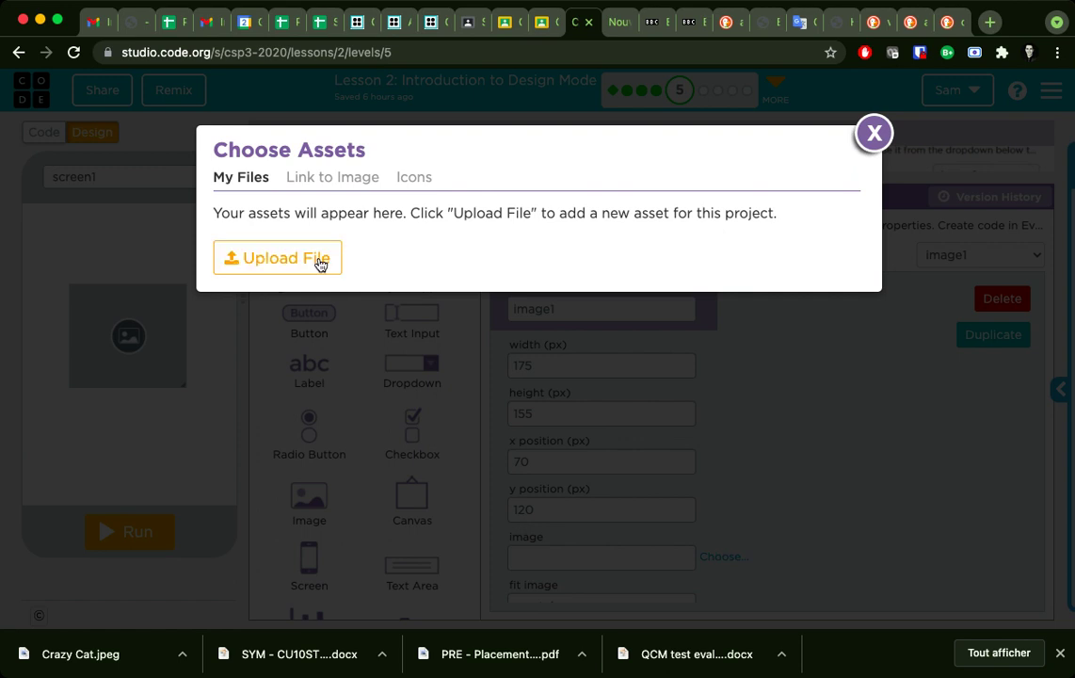
left_click(278, 258)
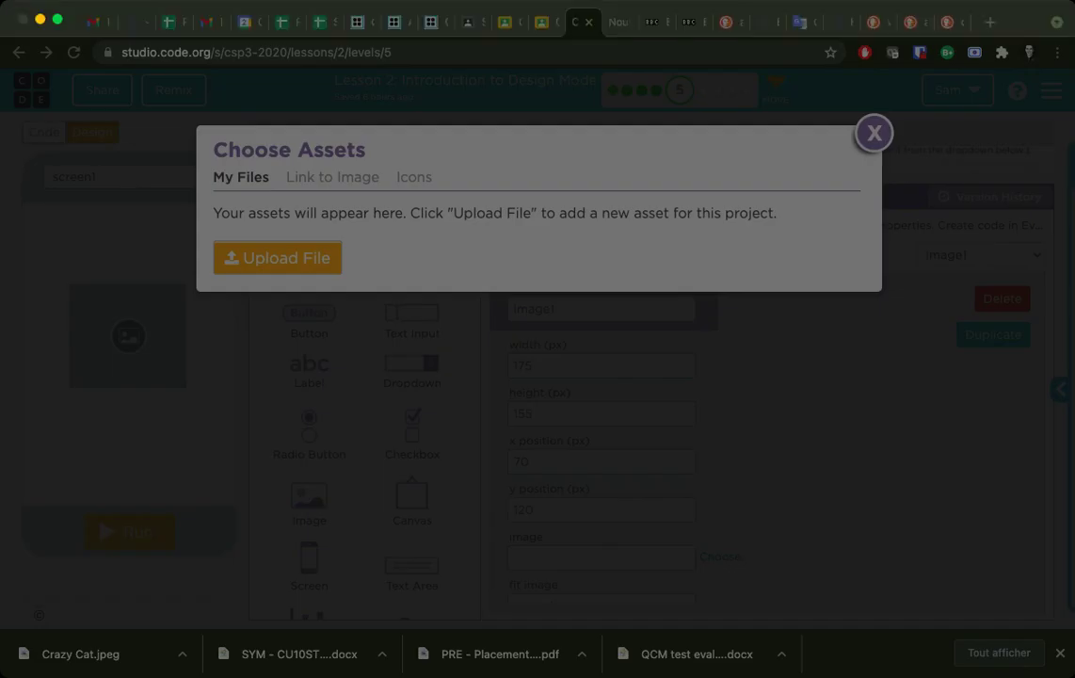
key("Return")
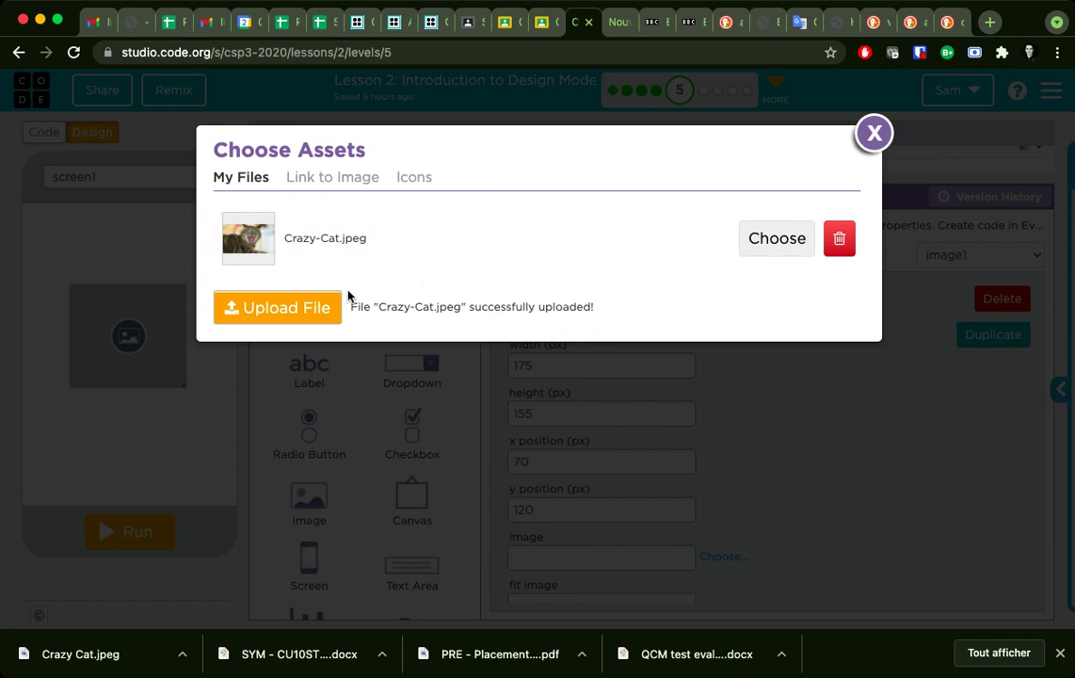
left_click(773, 237)
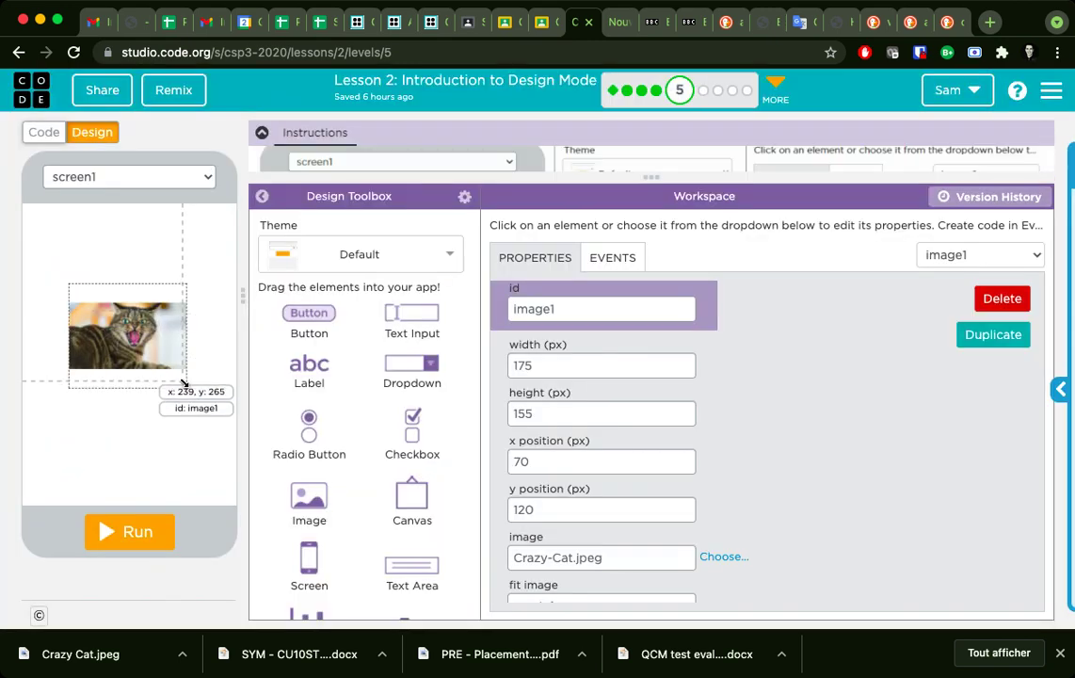
Resize the cat image to about 350 by 405 px and position it at about x -10, y 40, spanning the app screen's width
left_click_drag(184, 384, 235, 504)
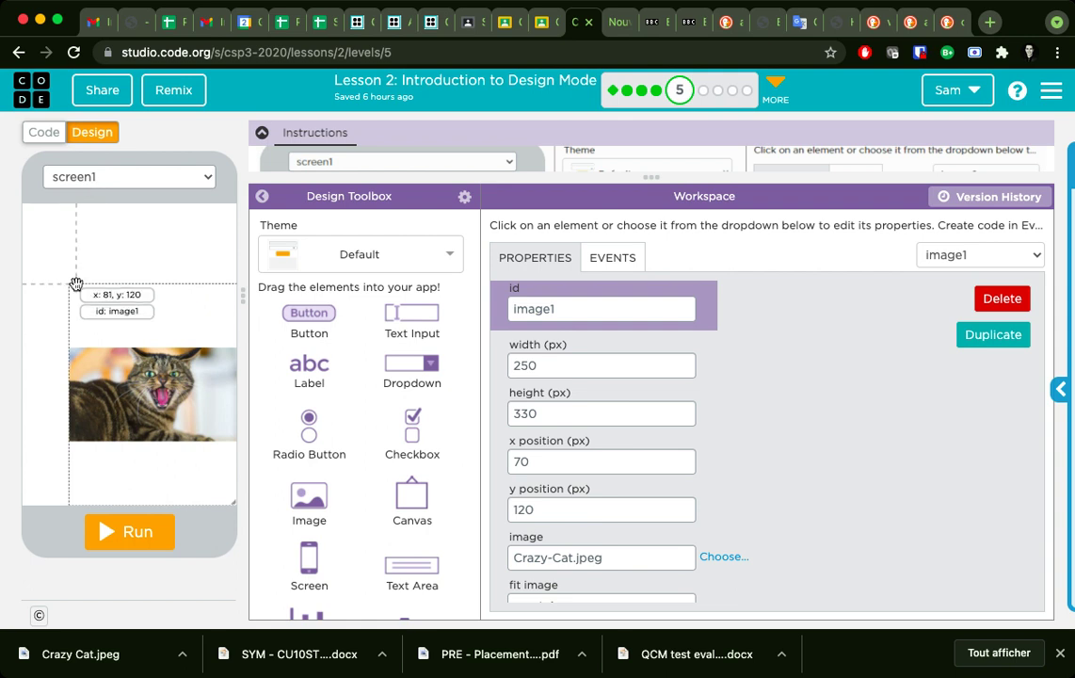
left_click_drag(76, 283, 43, 230)
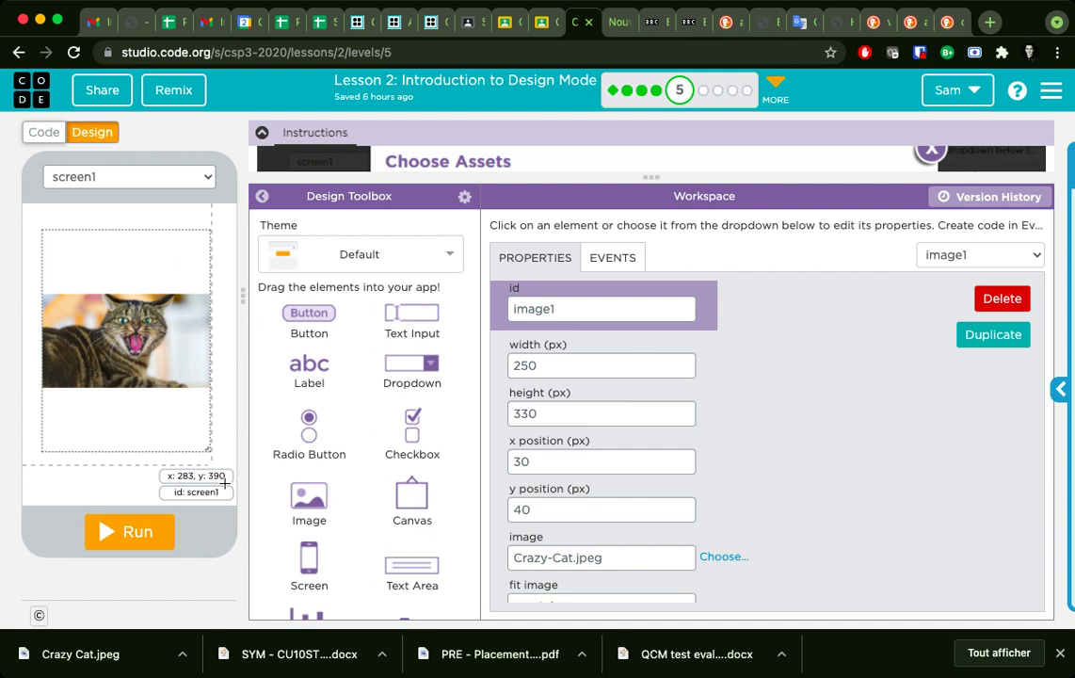
left_click_drag(205, 449, 295, 544)
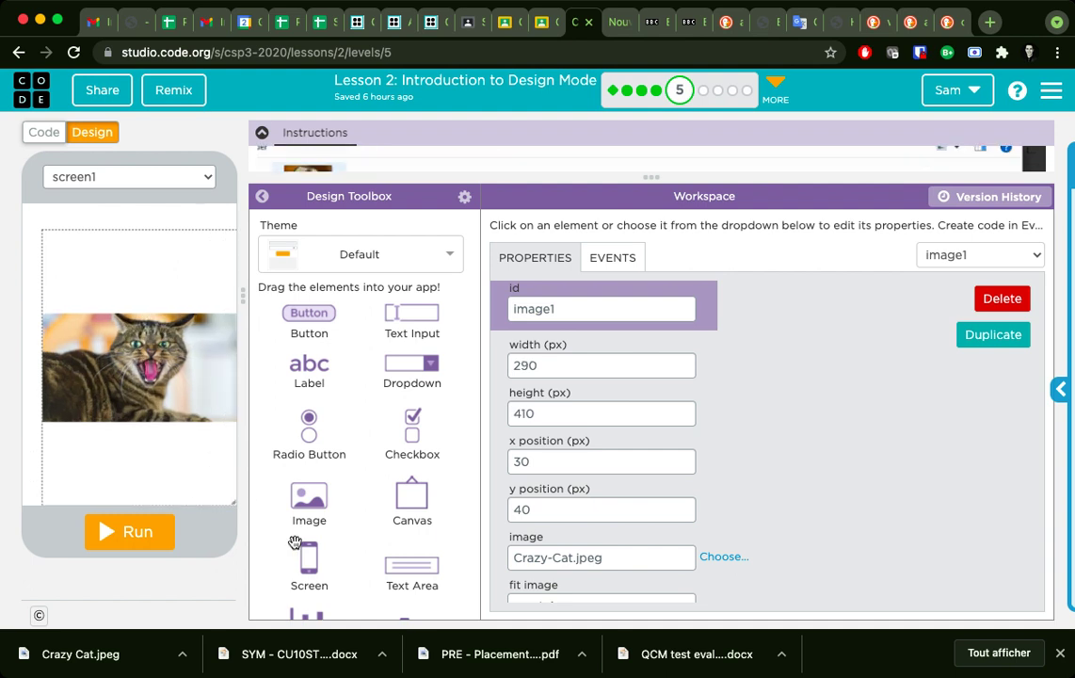
left_click_drag(156, 396, 120, 402)
left_click_drag(179, 461, 251, 515)
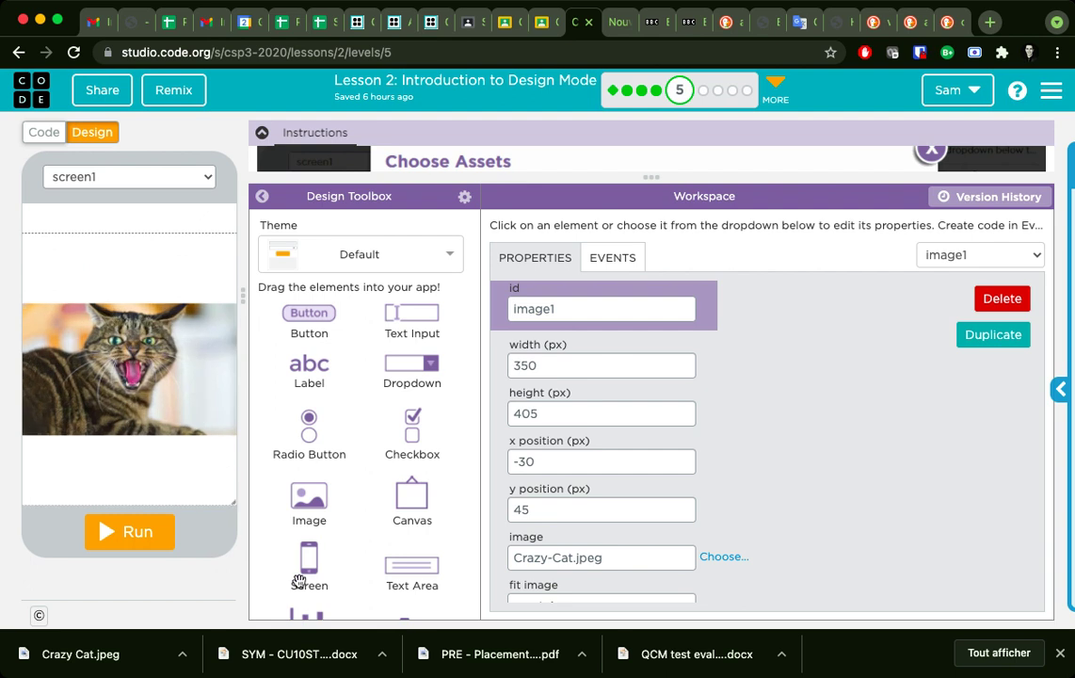
left_click_drag(172, 361, 182, 356)
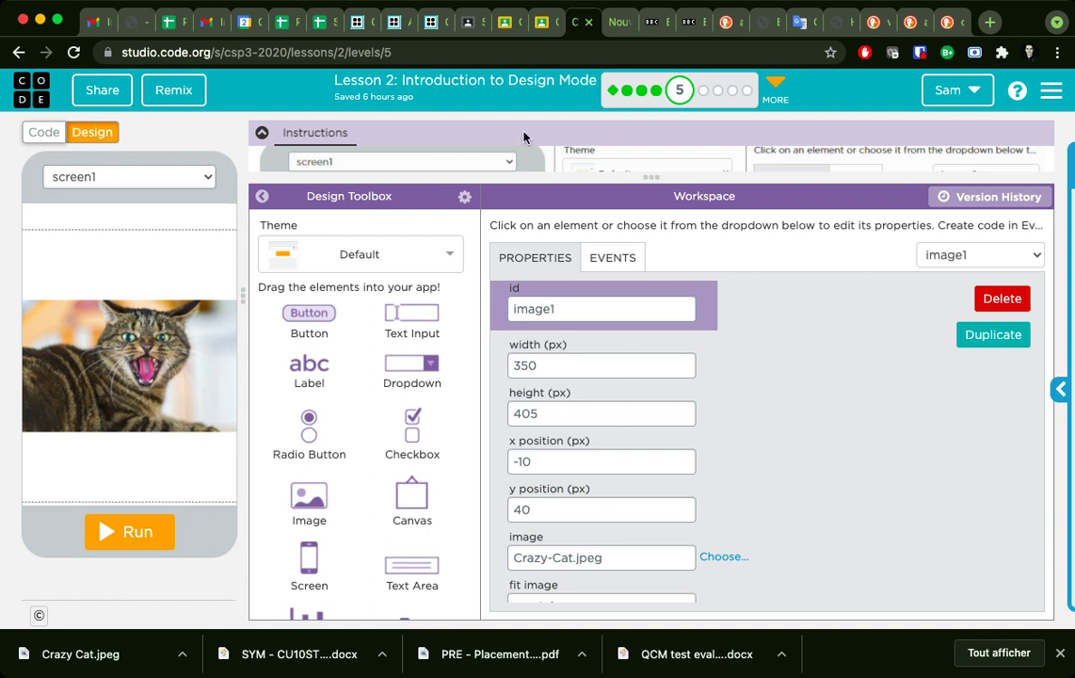
Run the cat picture app, finish level 5, and continue to level 6
left_click(133, 534)
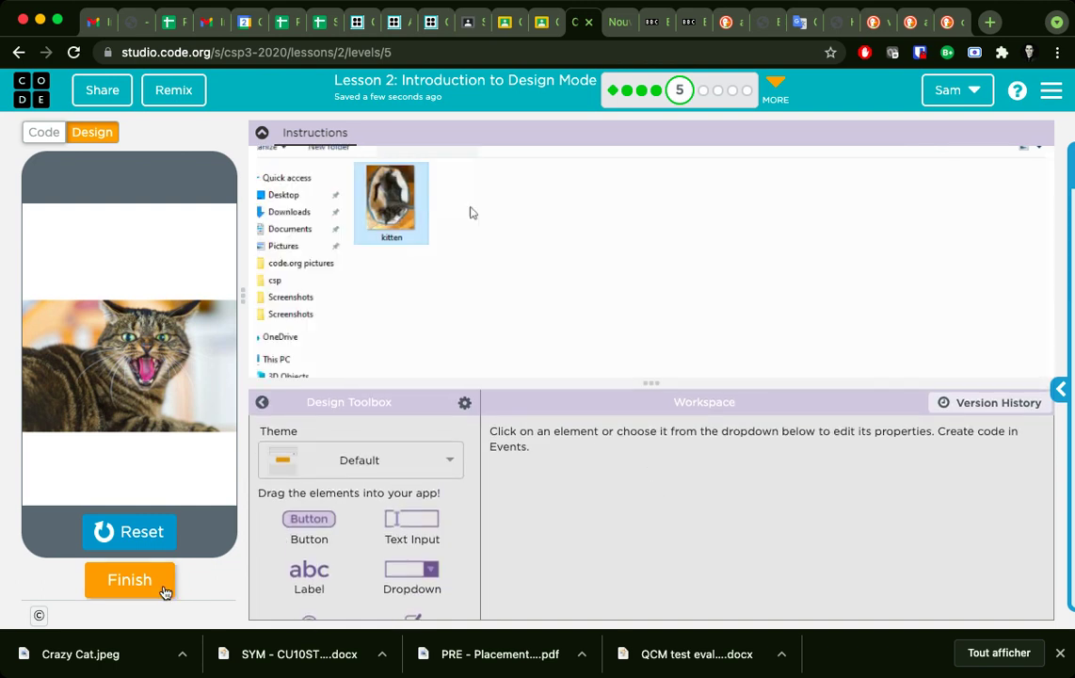
left_click(149, 583)
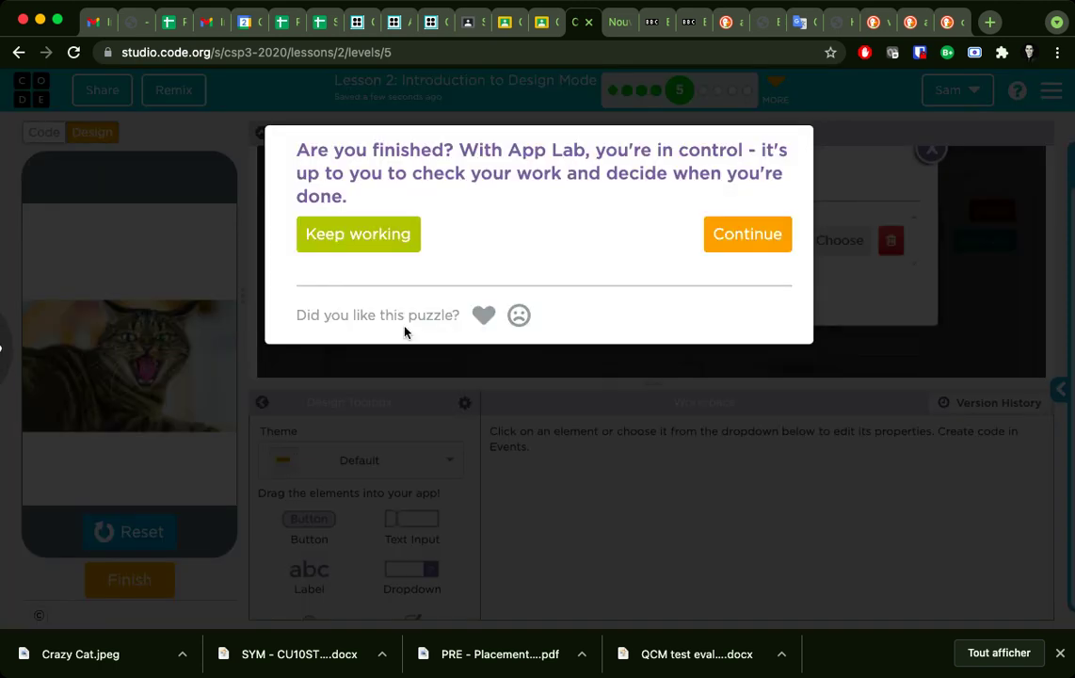
left_click(744, 234)
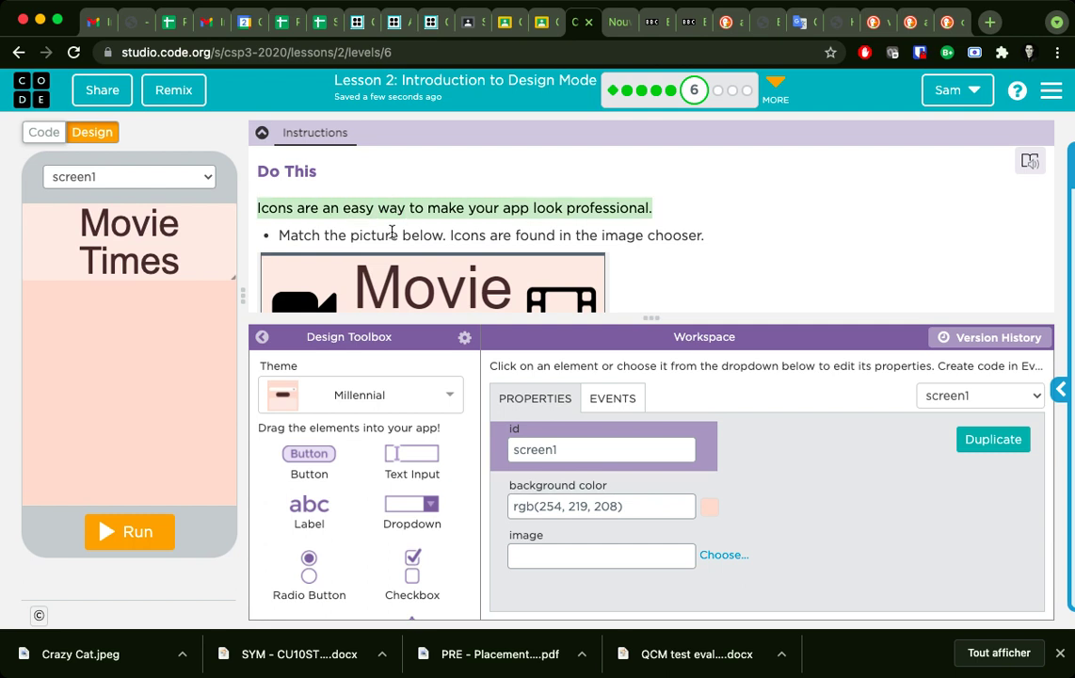
Following the reference picture, add an image element at x 0, y 5, beside the start of the Movie Times heading
scroll(629, 251, "down", 2)
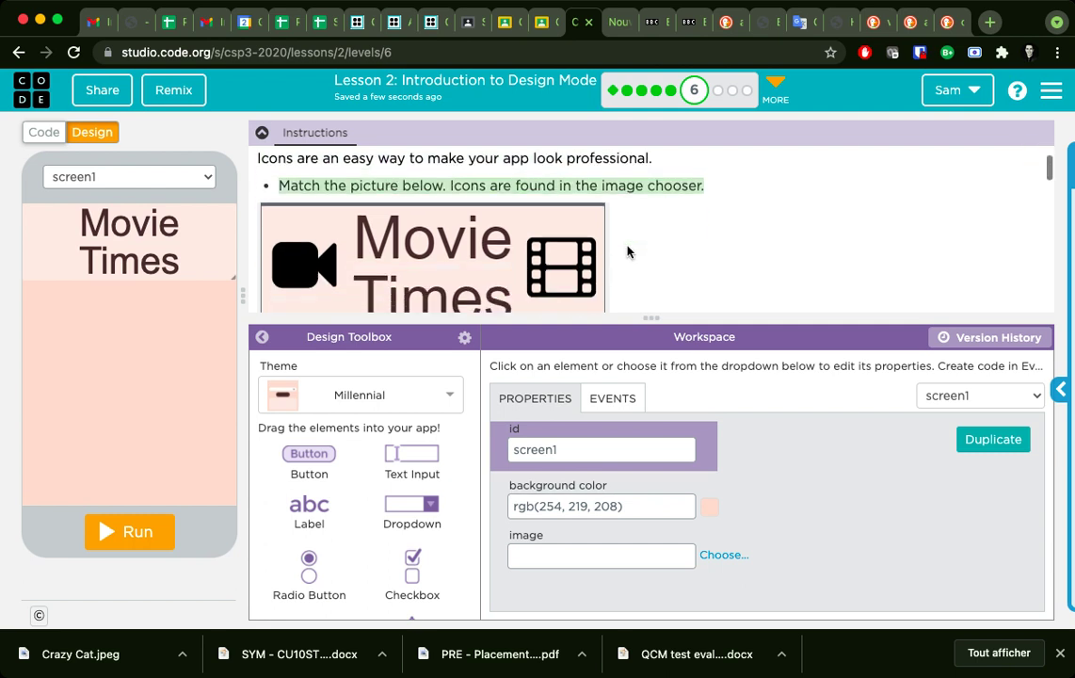
scroll(629, 252, "down", 1)
scroll(629, 252, "down", 1)
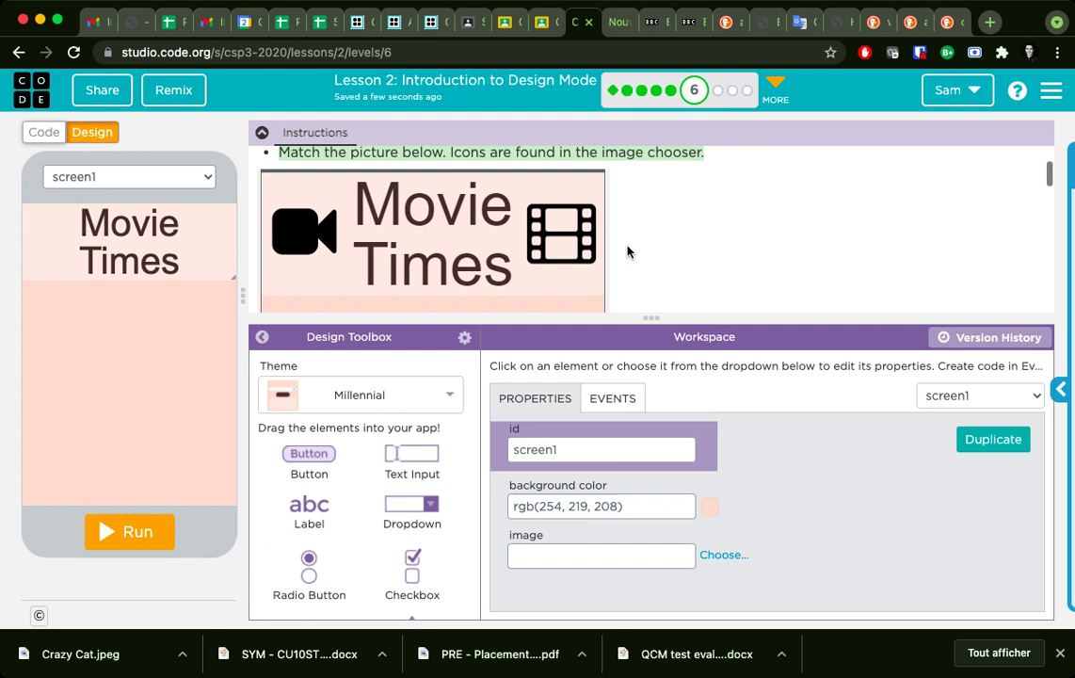
scroll(629, 251, "down", 2)
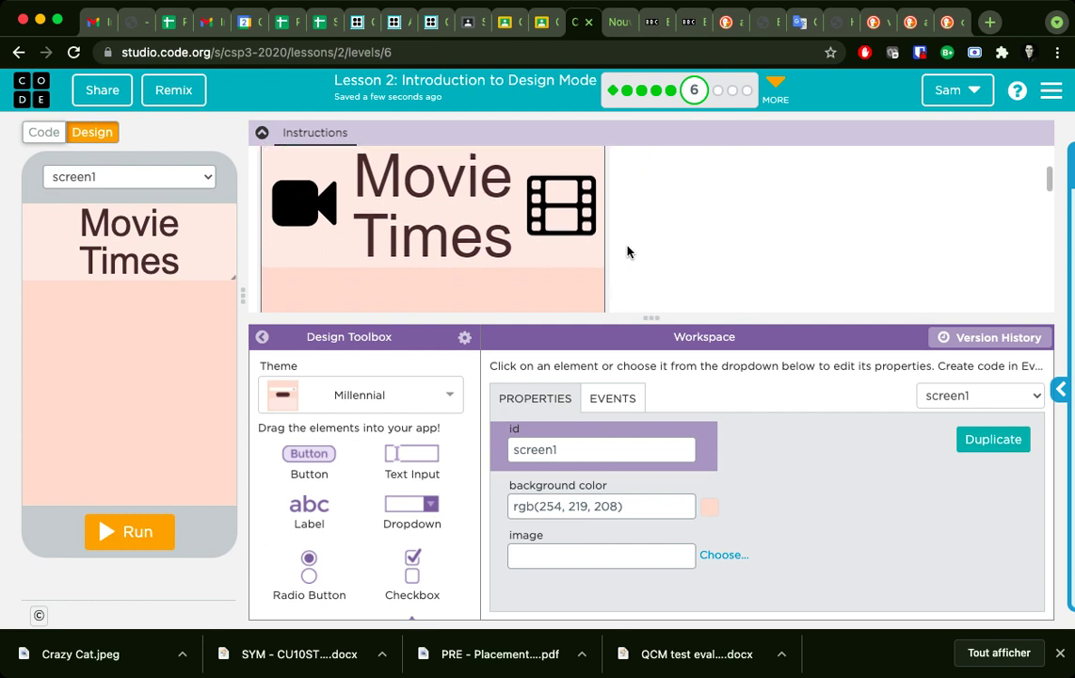
scroll(629, 251, "down", 1)
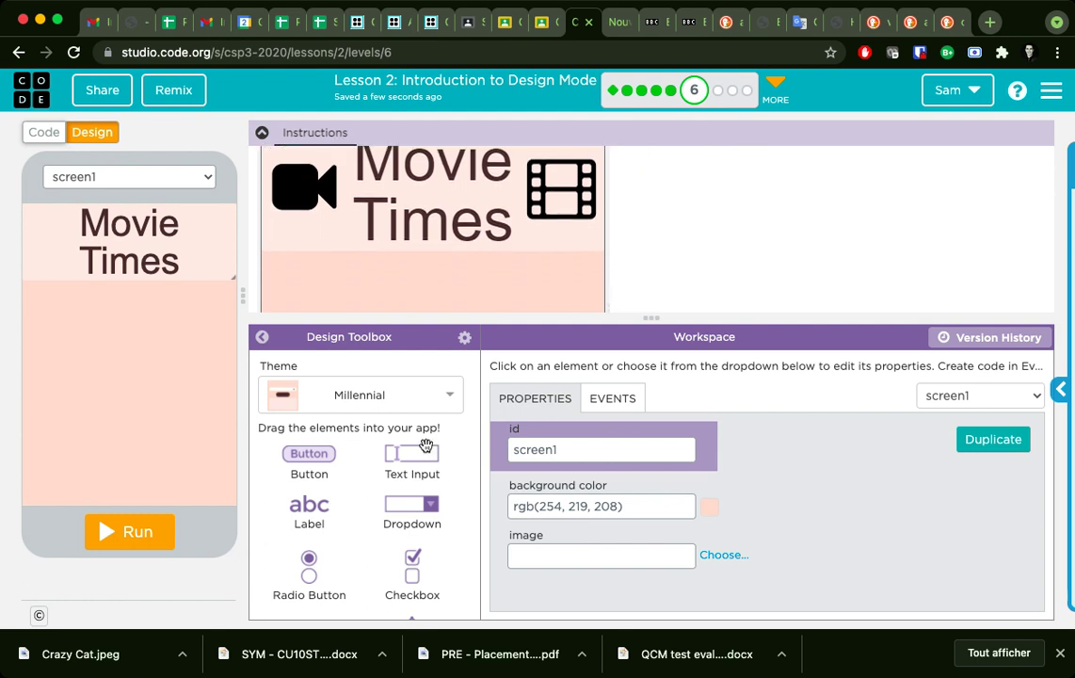
scroll(373, 518, "down", 3)
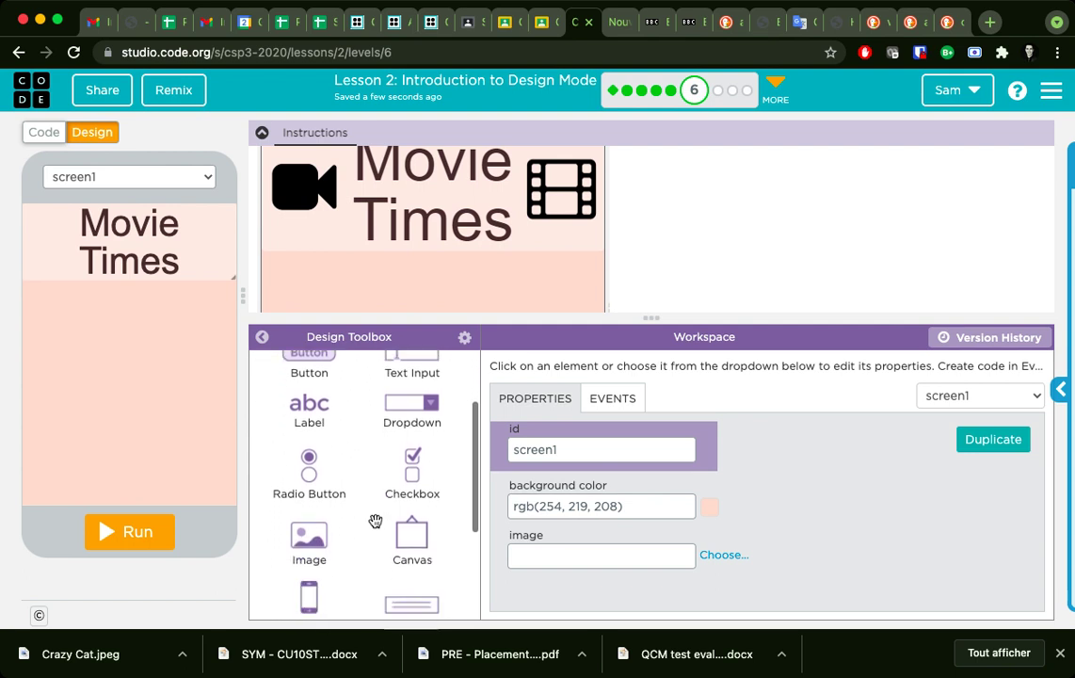
scroll(375, 520, "down", 4)
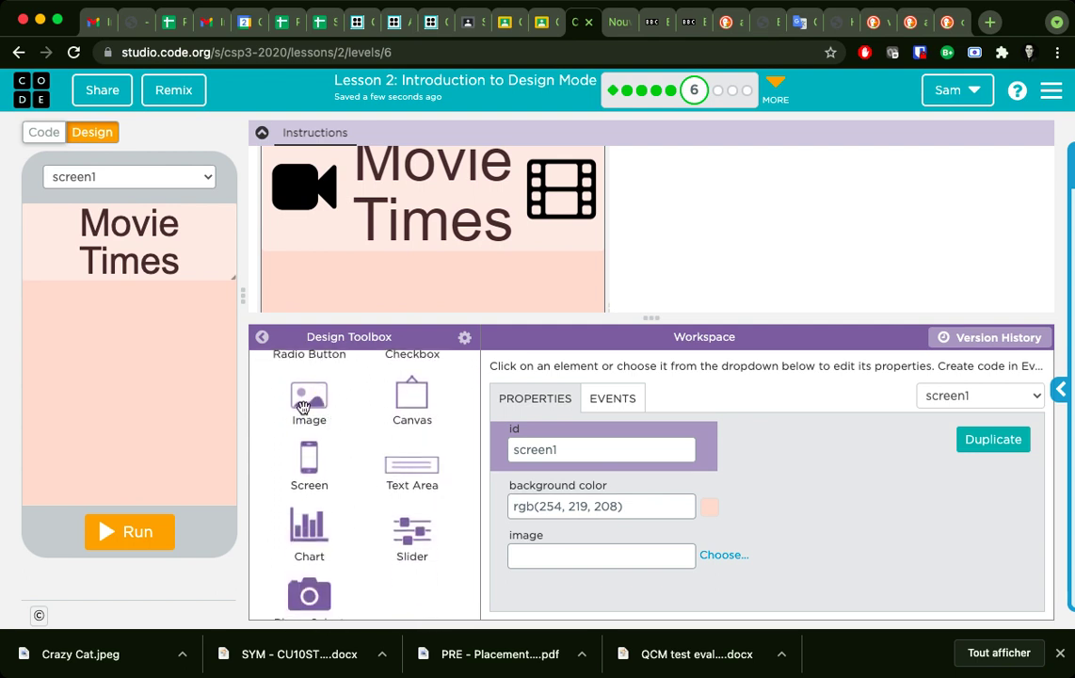
left_click_drag(302, 407, 54, 239)
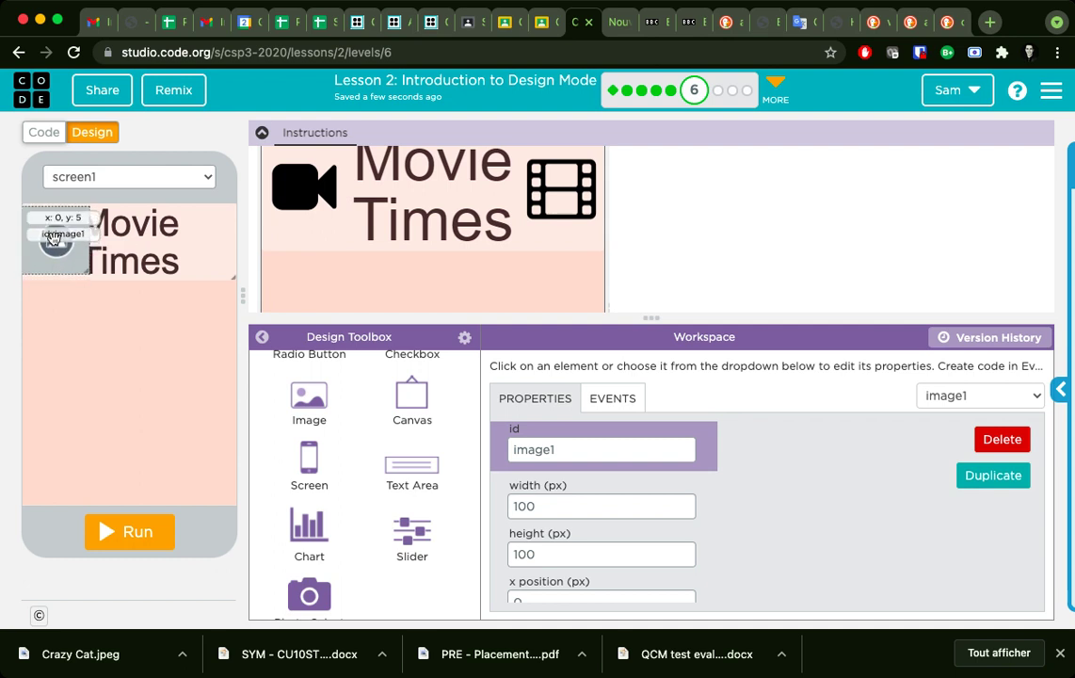
left_click_drag(53, 239, 53, 240)
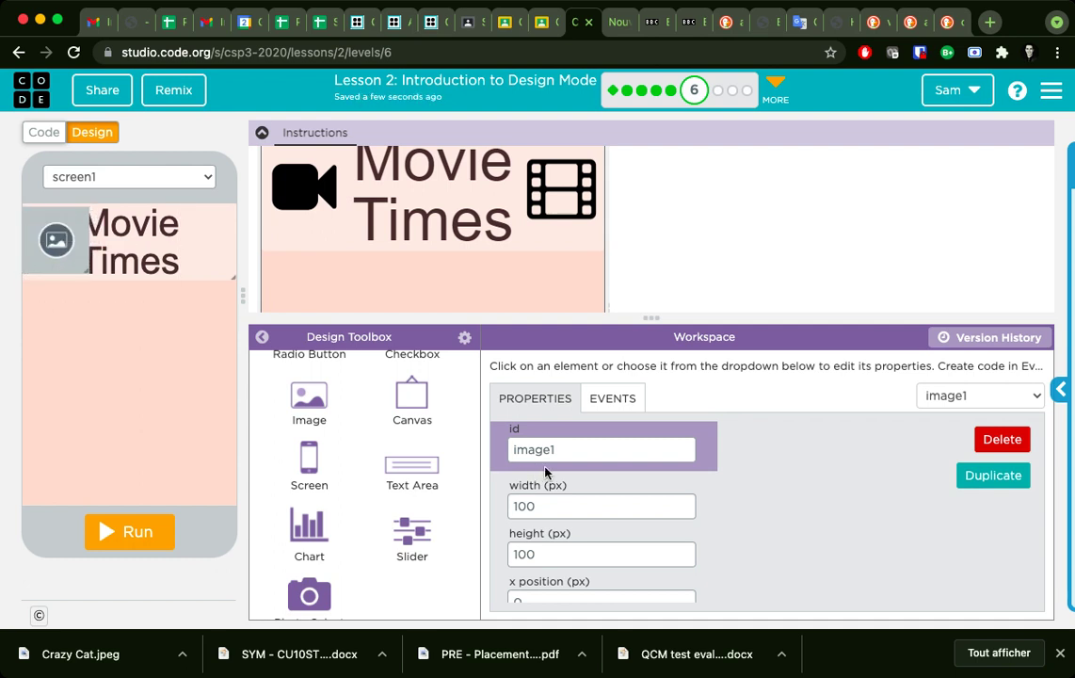
Open the icon library for image1's picture and look through the icons for one matching the reference picture
scroll(705, 497, "down", 4)
scroll(705, 497, "down", 2)
scroll(704, 498, "up", 1)
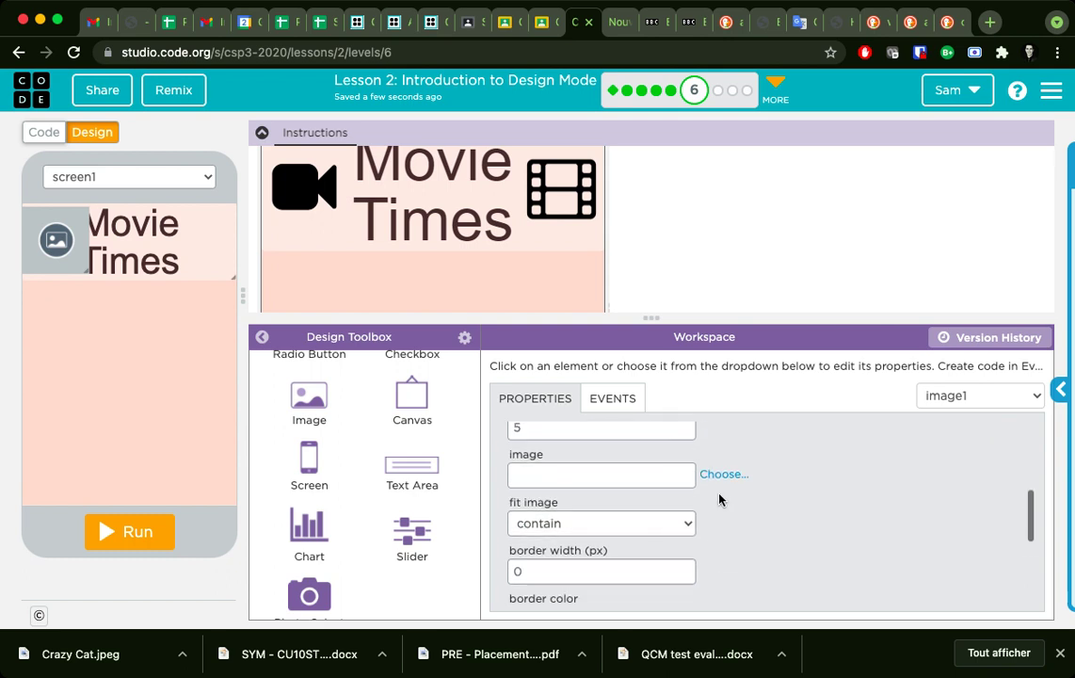
left_click(719, 480)
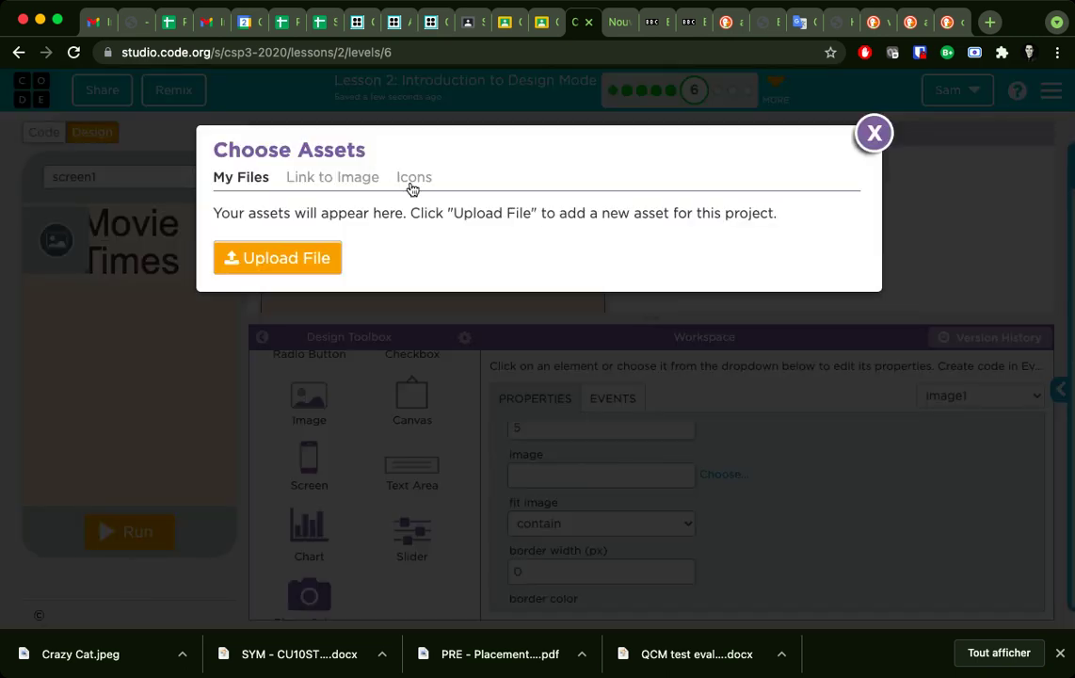
left_click(415, 179)
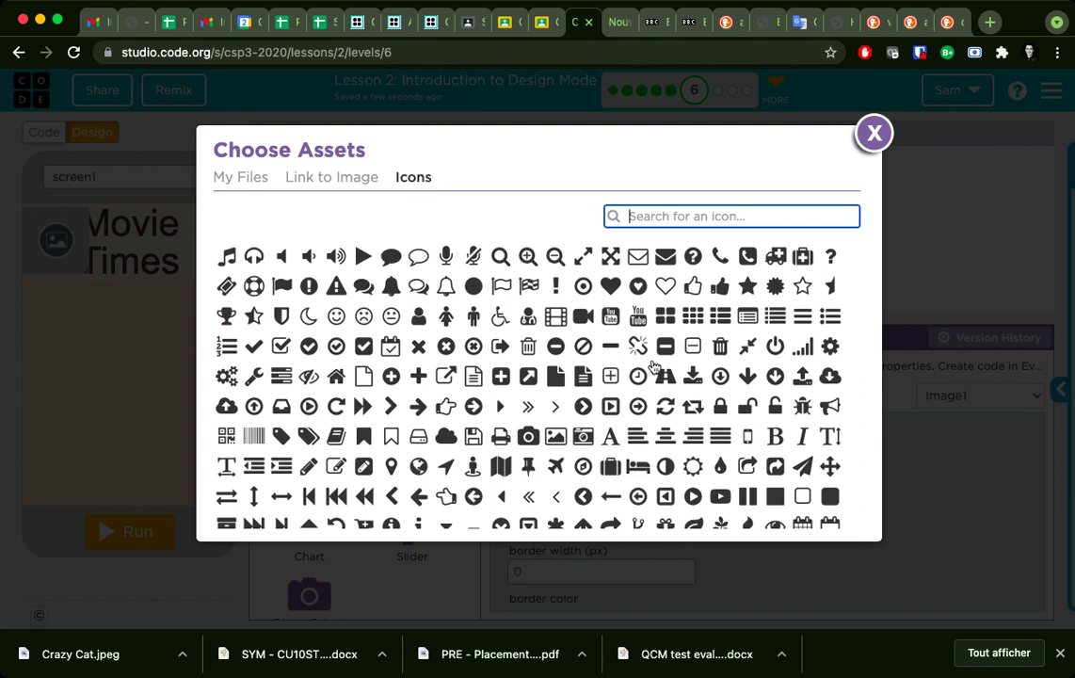
scroll(653, 368, "down", 3)
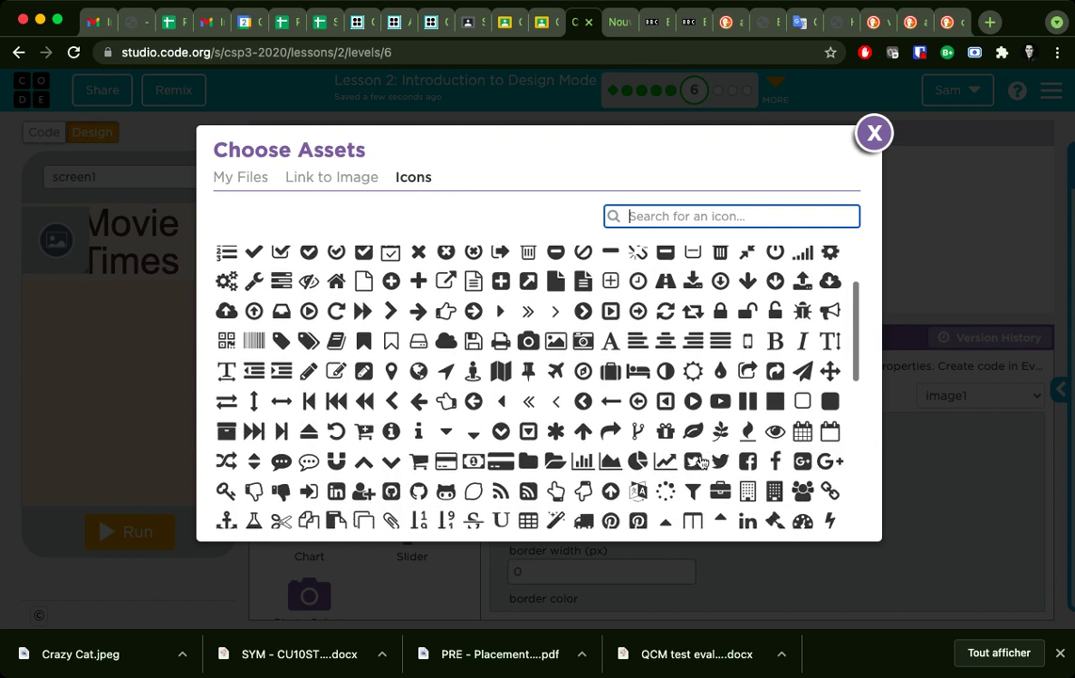
scroll(701, 461, "down", 5)
scroll(701, 461, "down", 3)
scroll(700, 461, "down", 5)
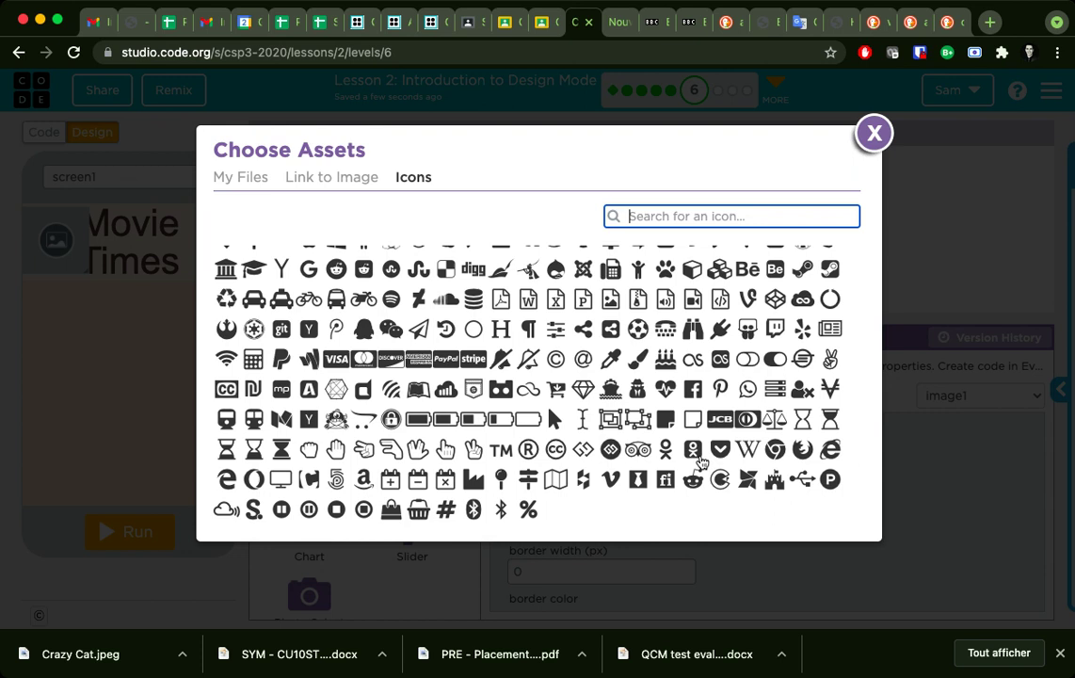
scroll(553, 364, "up", 1)
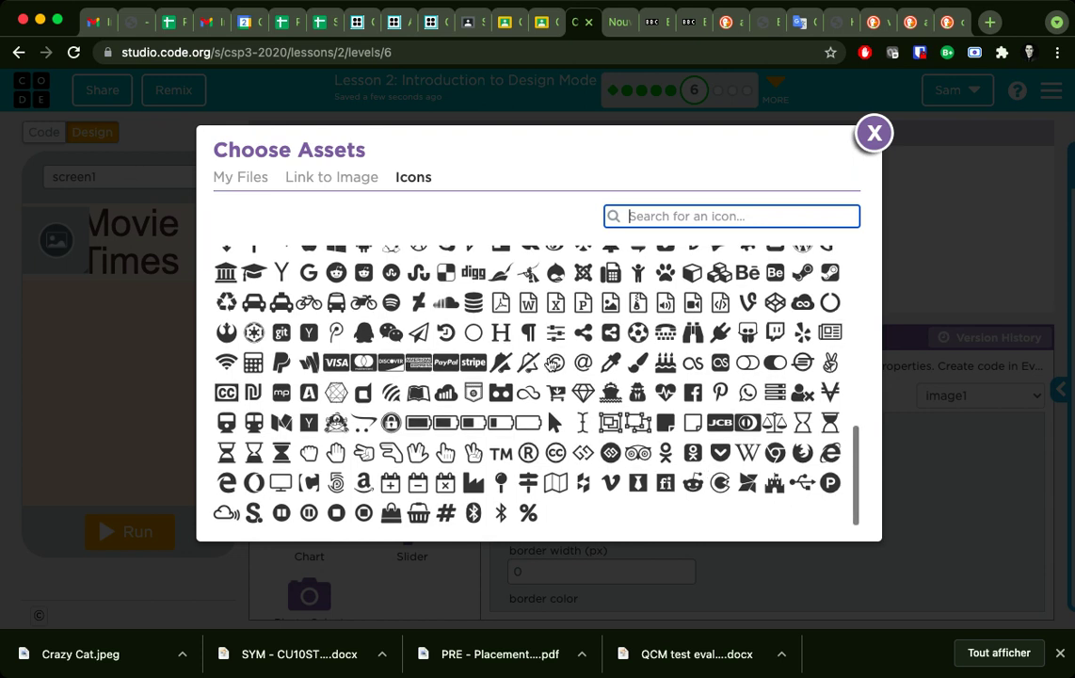
scroll(554, 364, "up", 3)
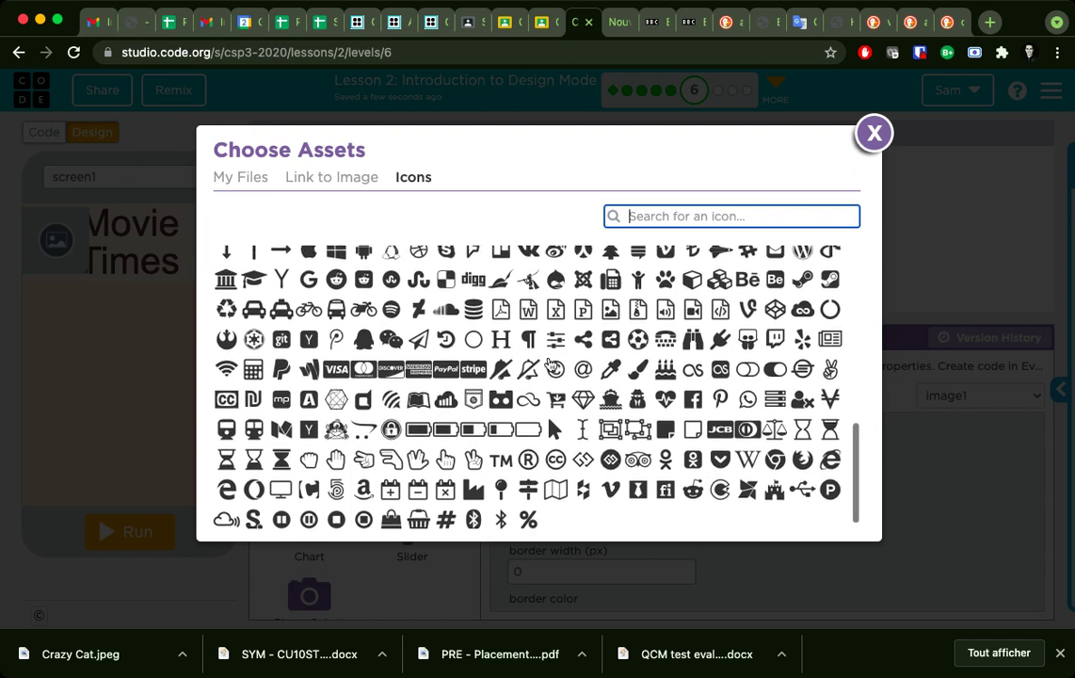
scroll(551, 364, "up", 3)
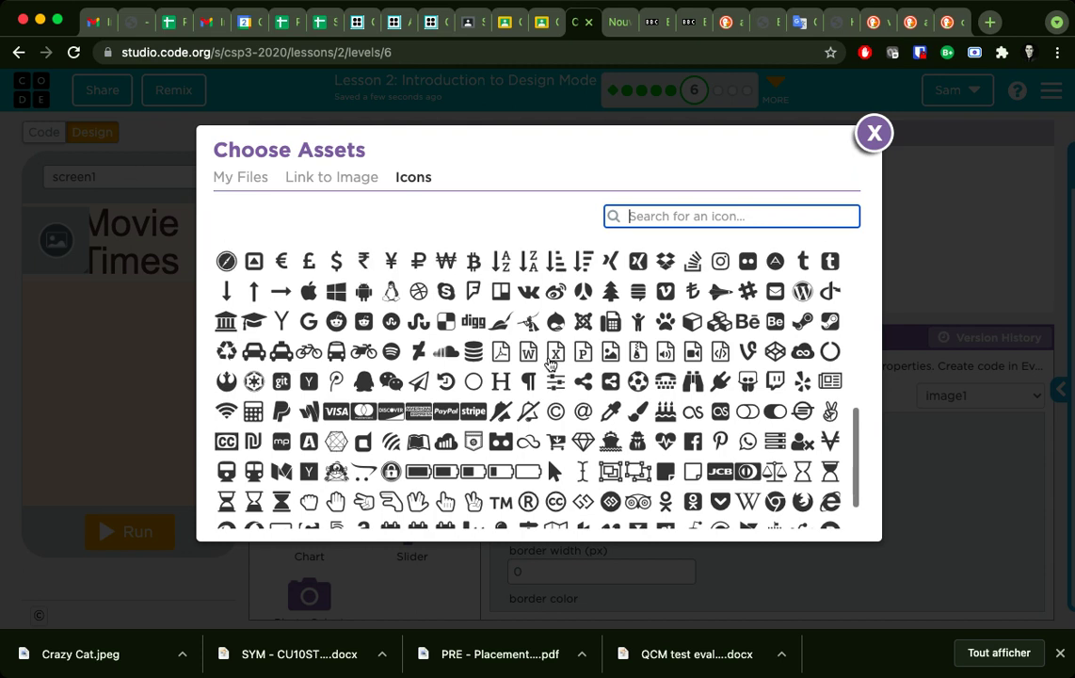
scroll(551, 364, "up", 2)
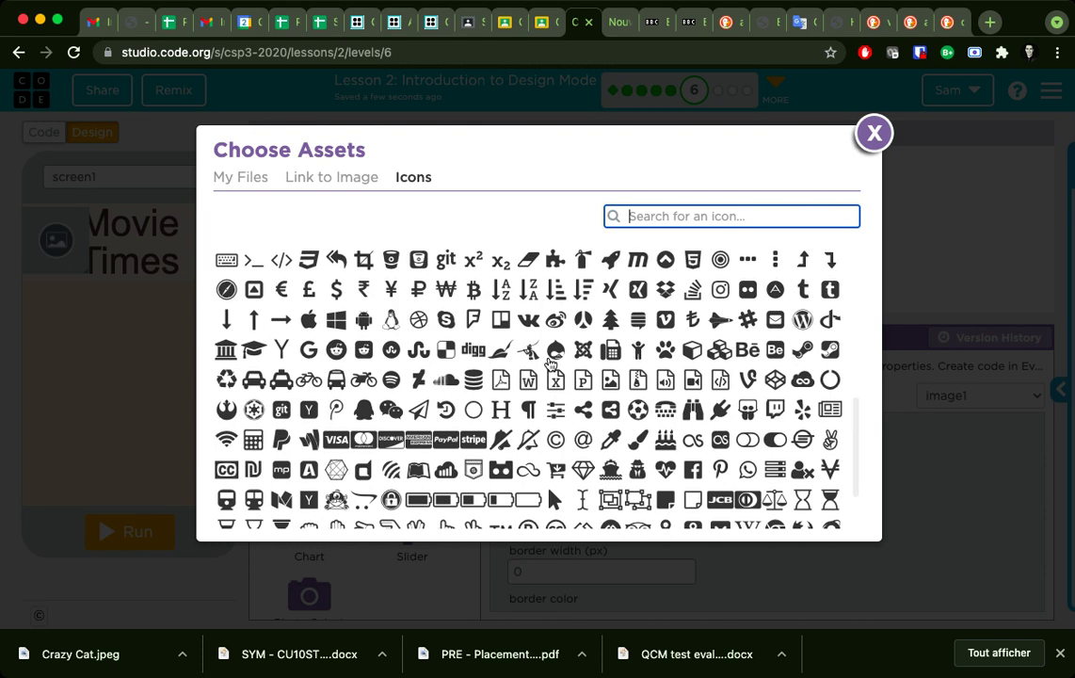
scroll(552, 364, "up", 3)
scroll(552, 363, "up", 2)
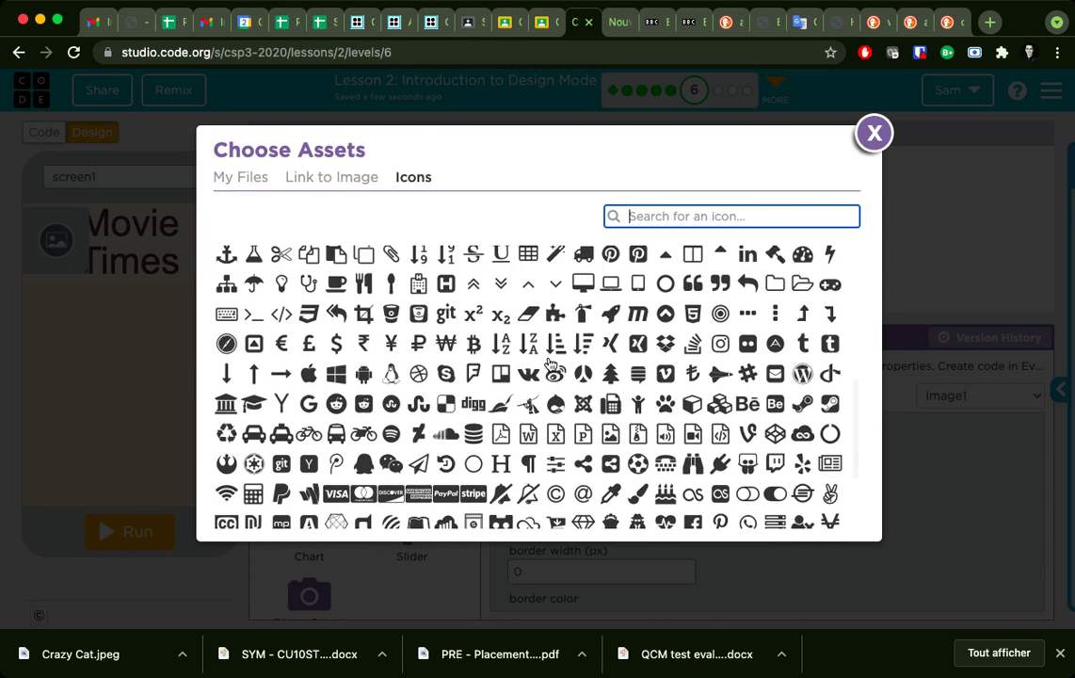
scroll(552, 363, "up", 2)
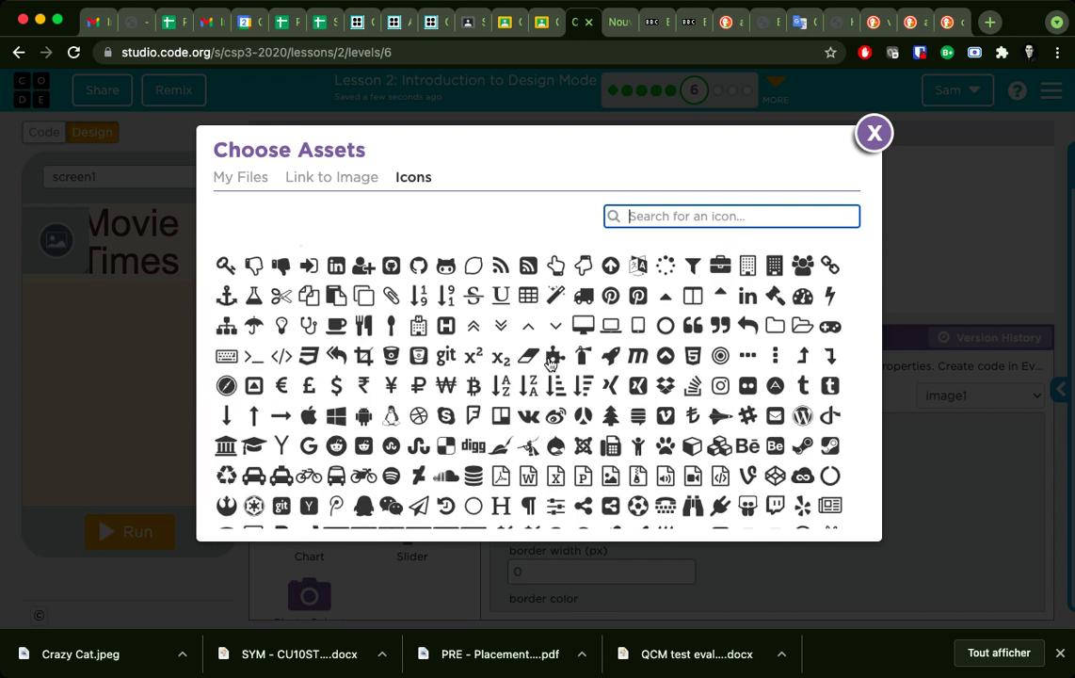
scroll(552, 363, "up", 2)
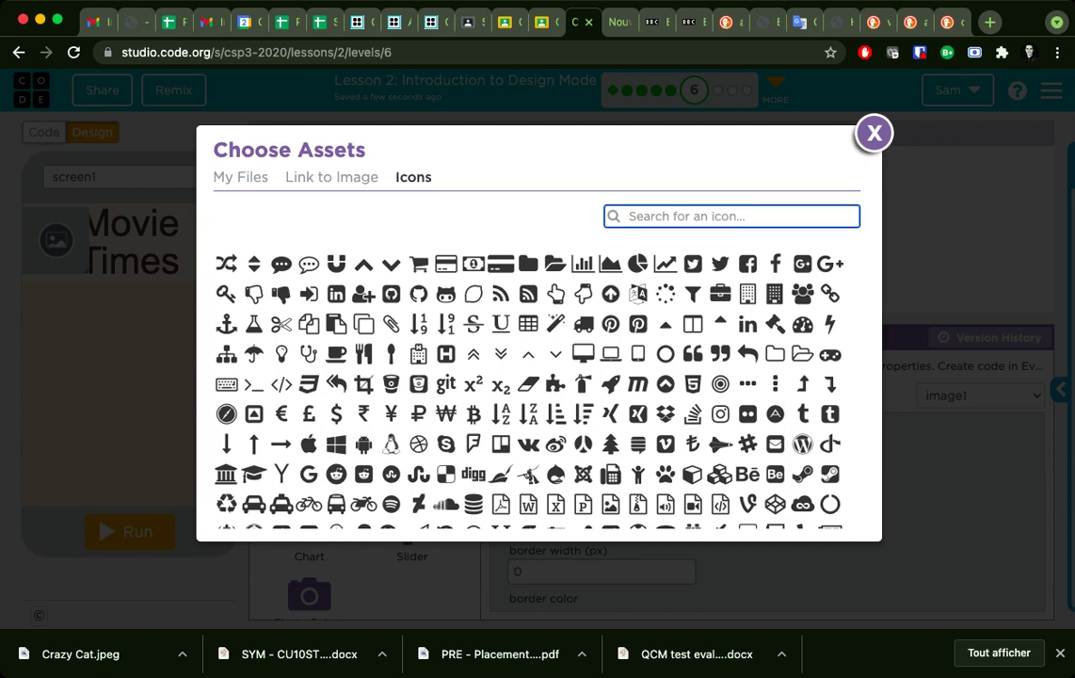
key("Escape")
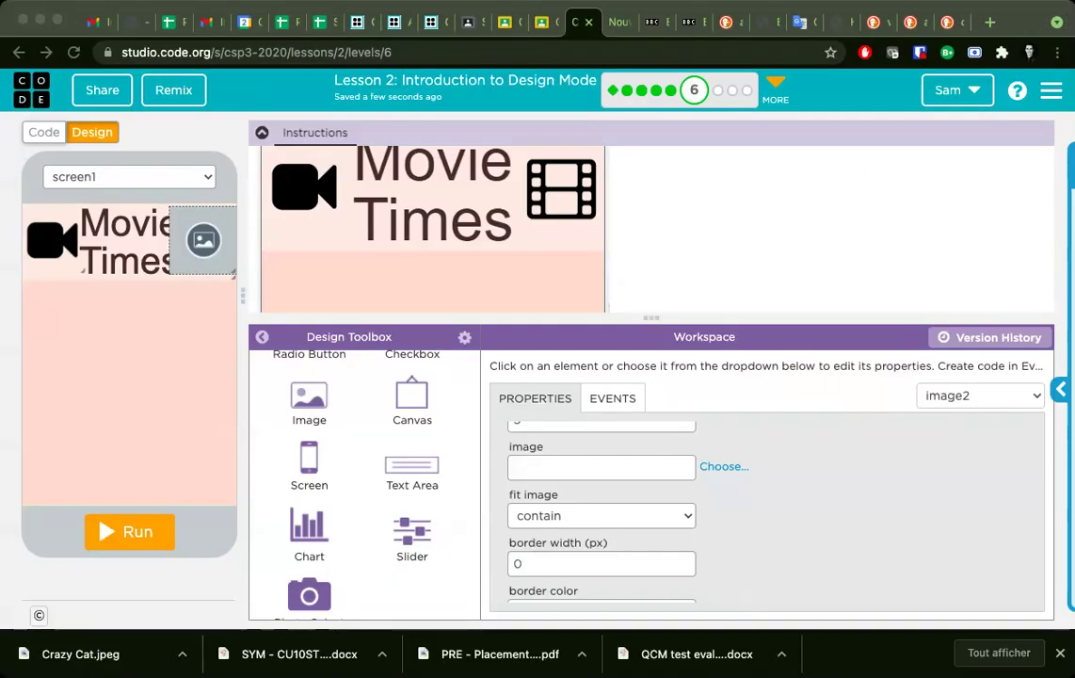
Set the second image element, image2, to the film strip icon from the icon library
left_click(871, 218)
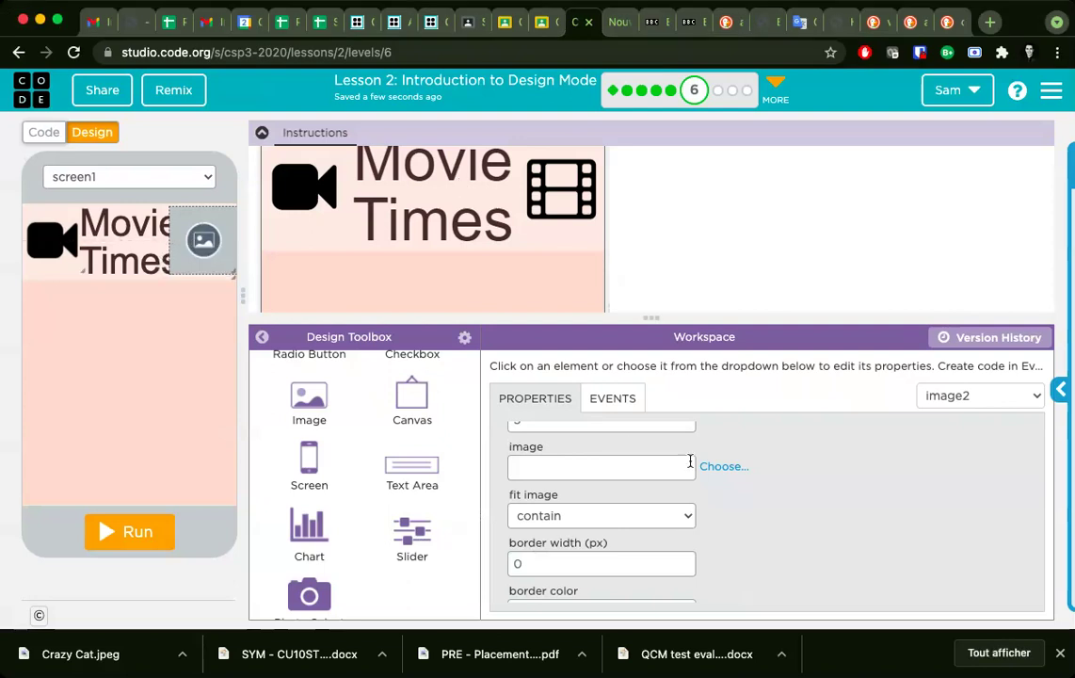
left_click(726, 468)
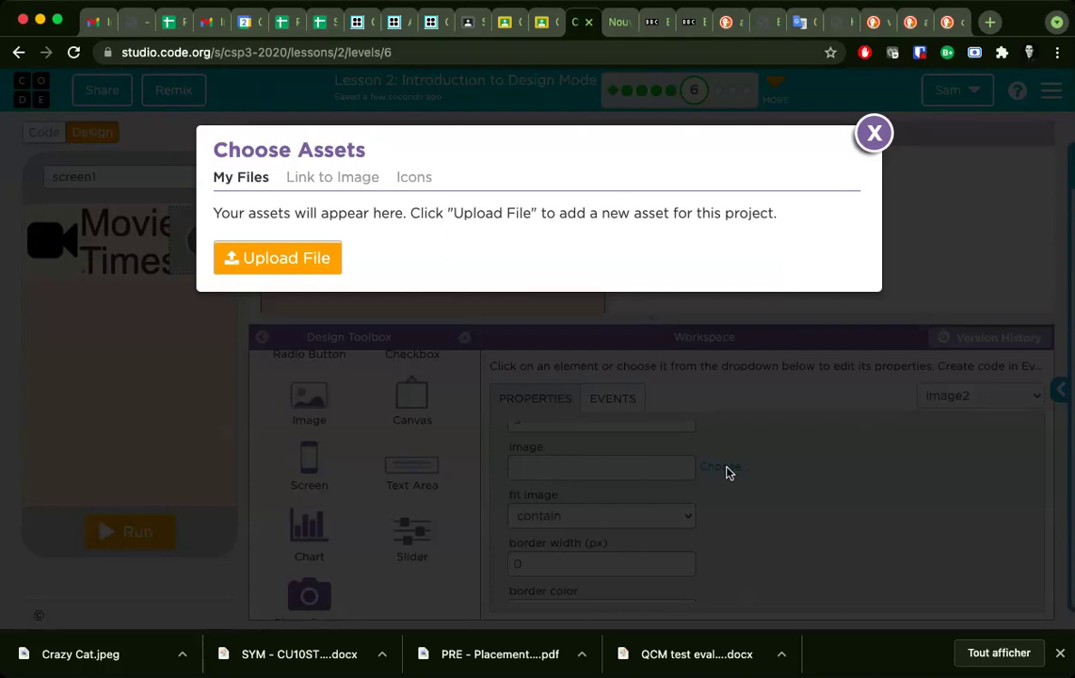
left_click(420, 179)
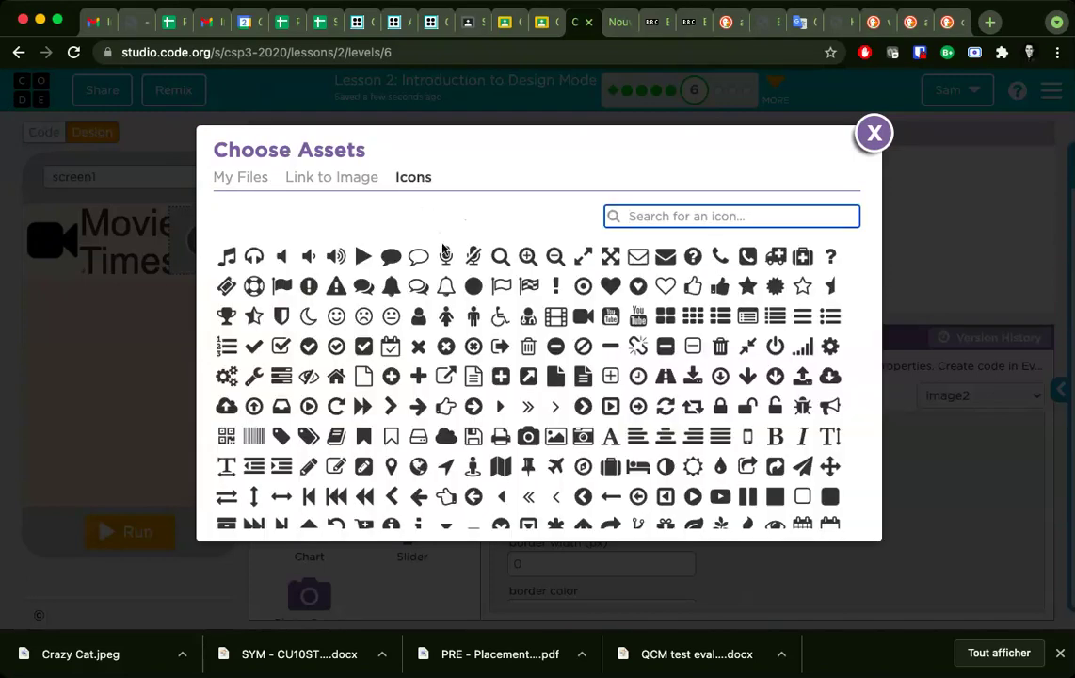
left_click(557, 316)
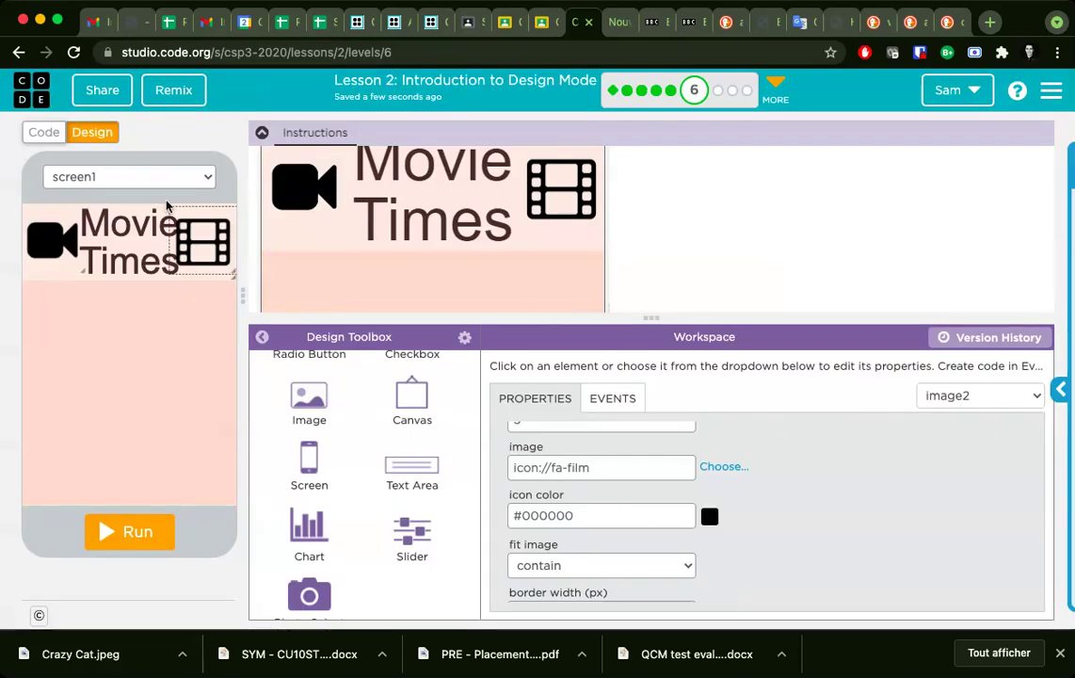
Shrink both icons clear of the Movie Times heading, with the camera at about x 0, y 20 and the film strip at about x 240, y 25
left_click(103, 250)
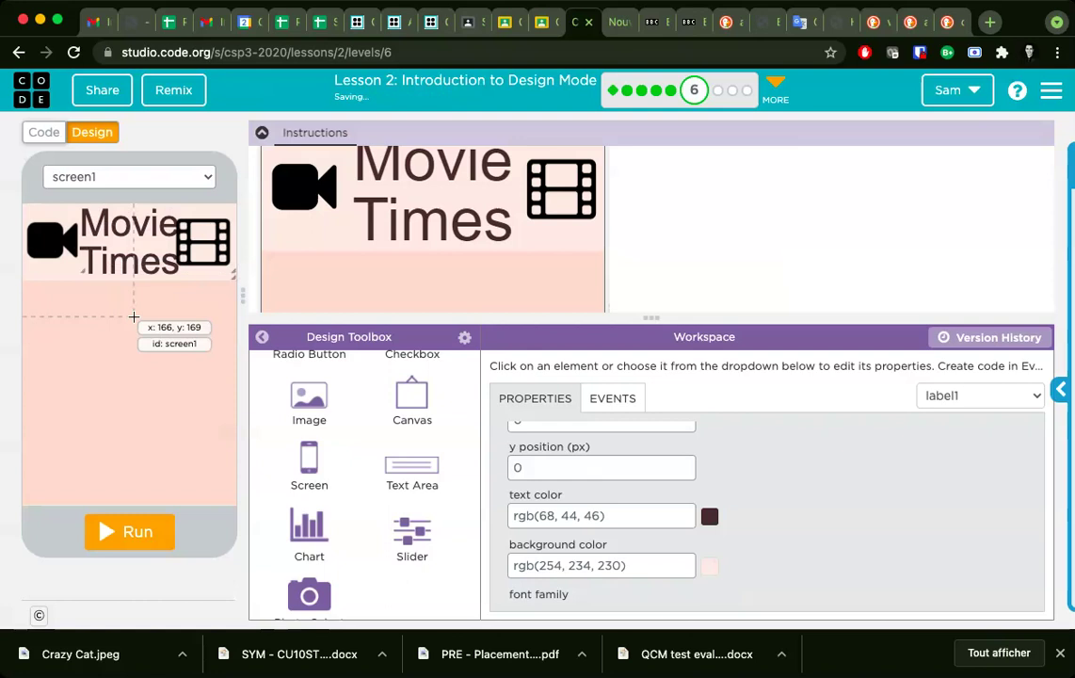
left_click(195, 236)
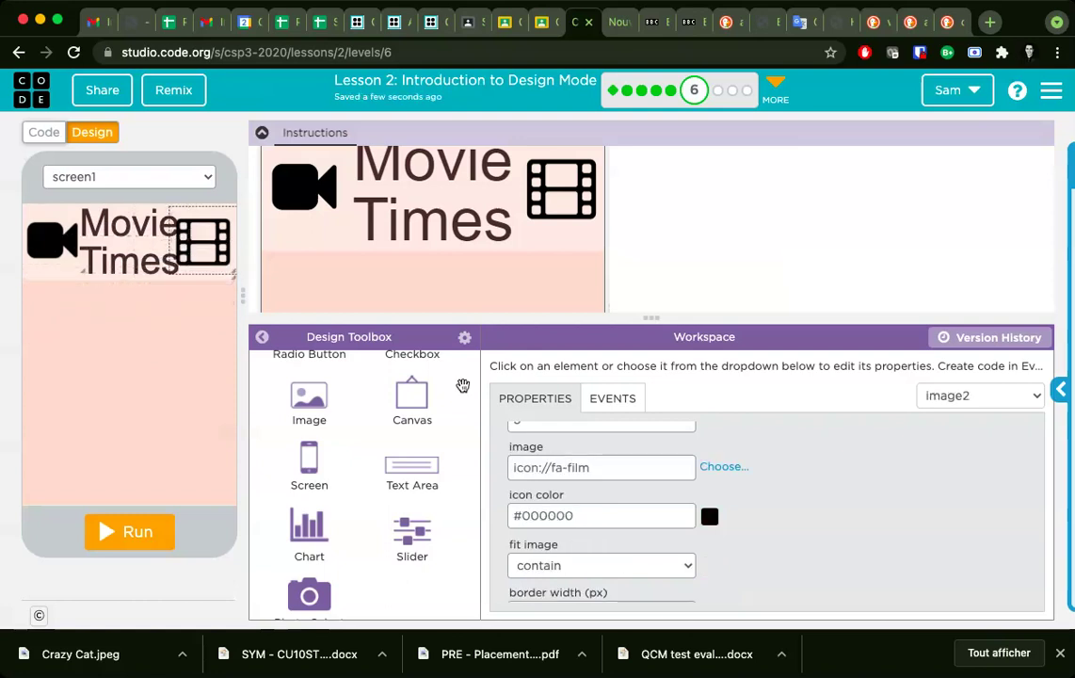
left_click_drag(235, 272, 203, 237)
left_click(50, 237)
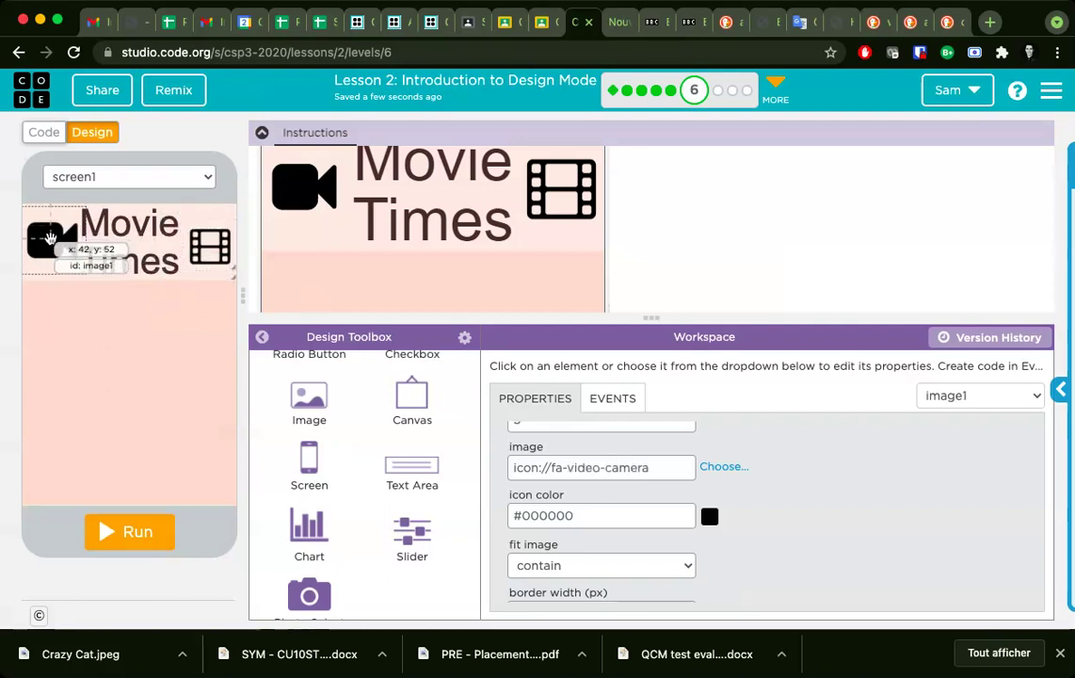
left_click_drag(86, 274, 54, 247)
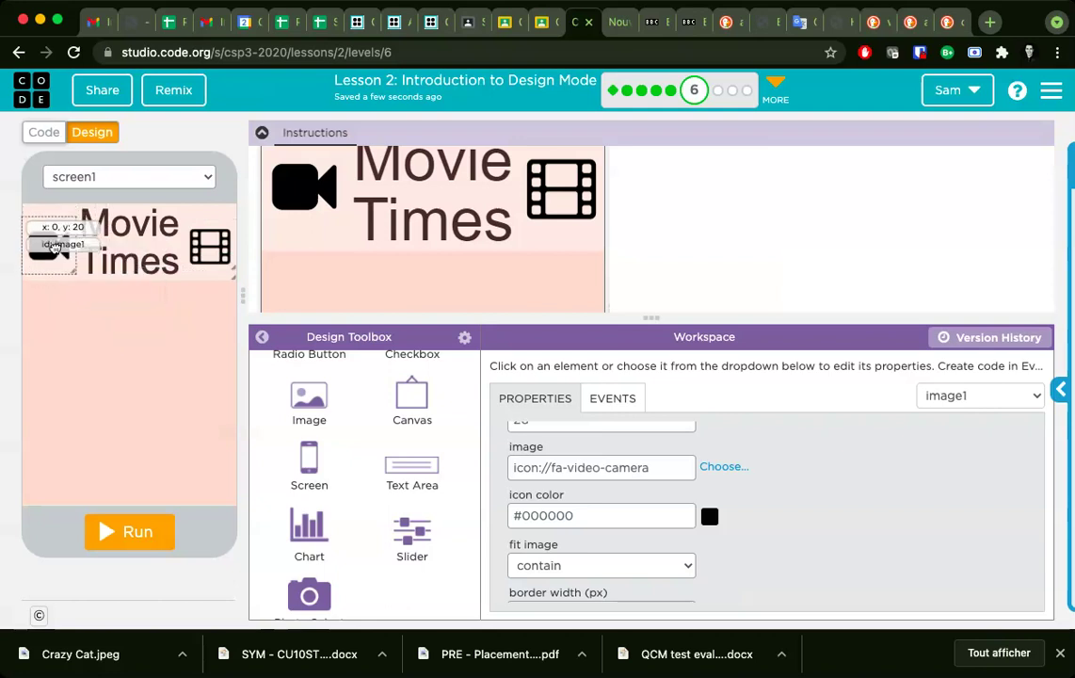
left_click(210, 246)
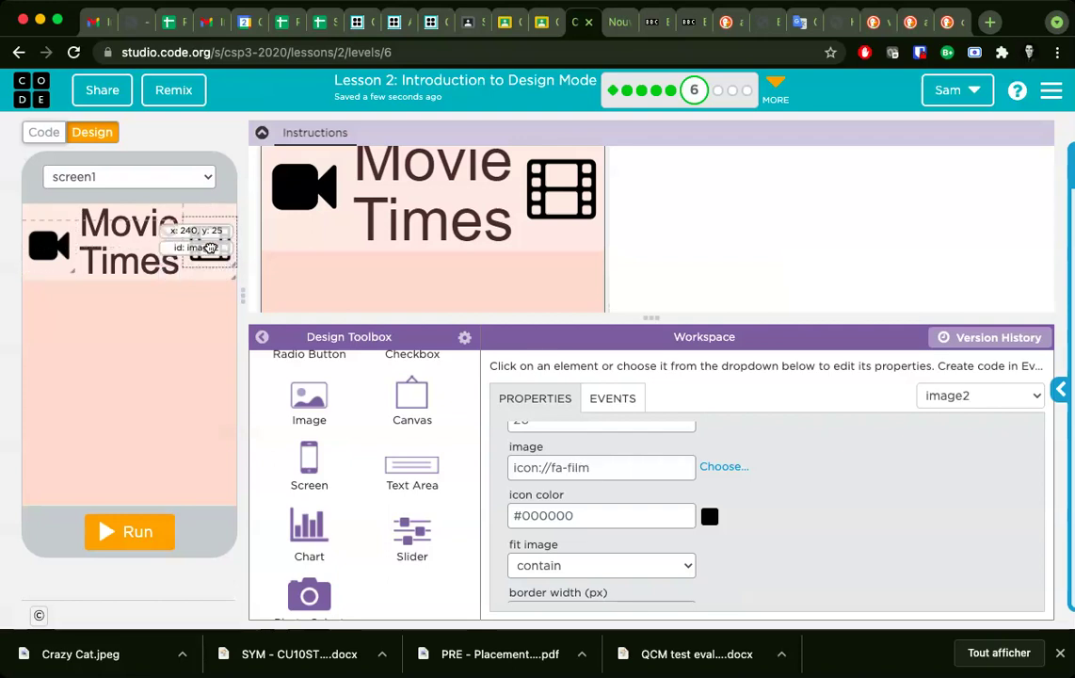
left_click(170, 372)
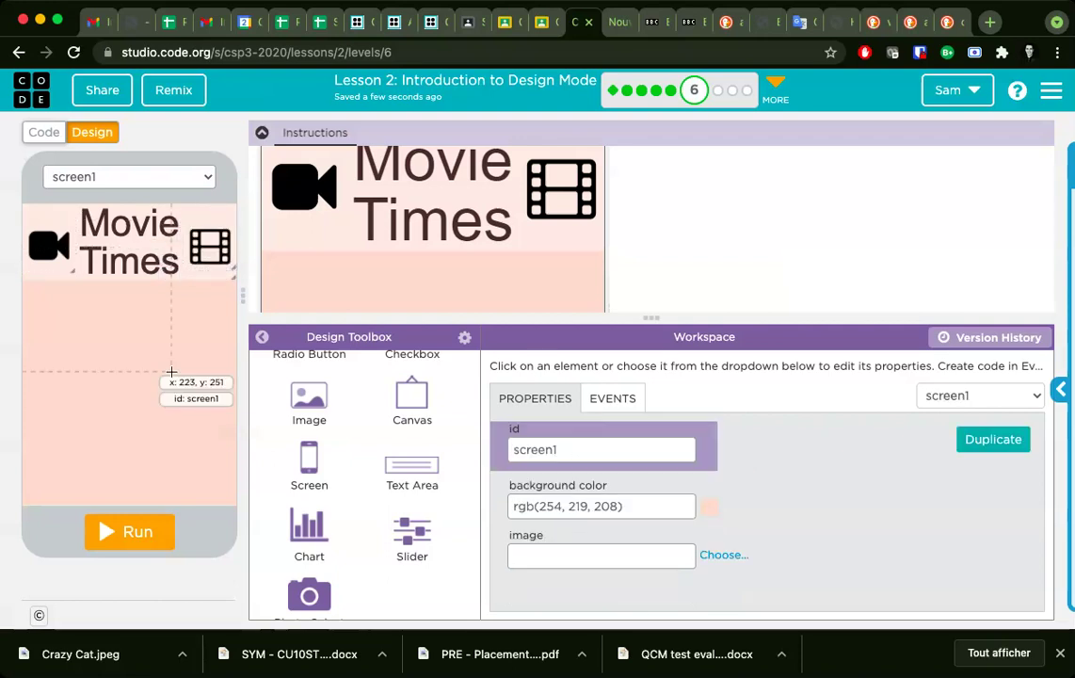
Run the Movie Times app, finish level 6, and continue to level 7
left_click(95, 529)
left_click(133, 581)
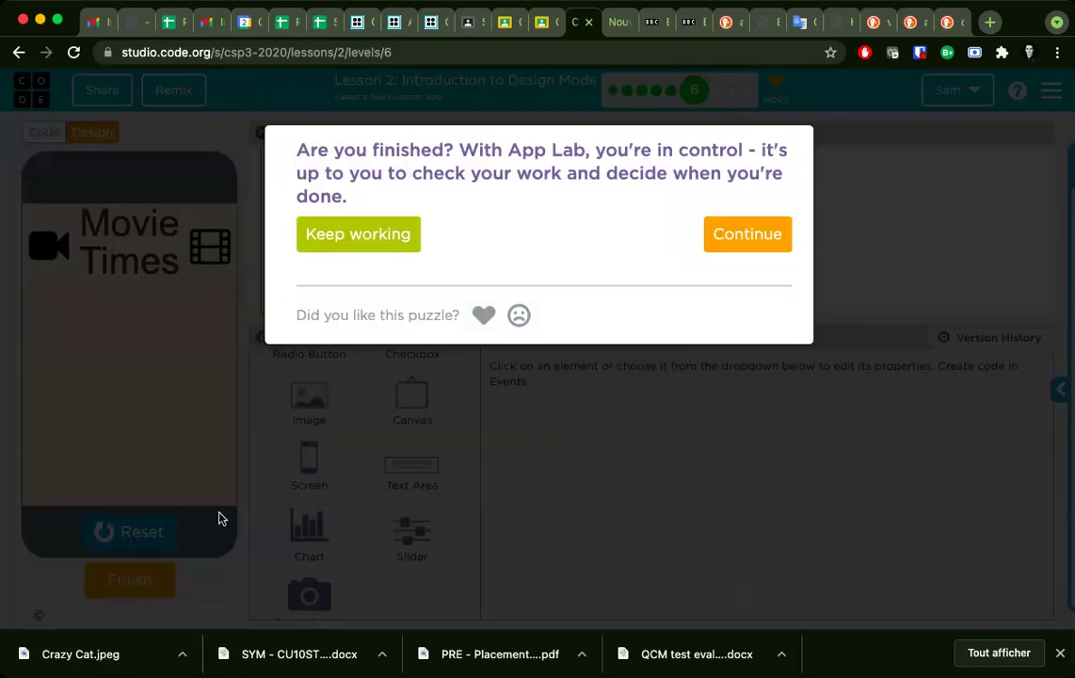
left_click(743, 234)
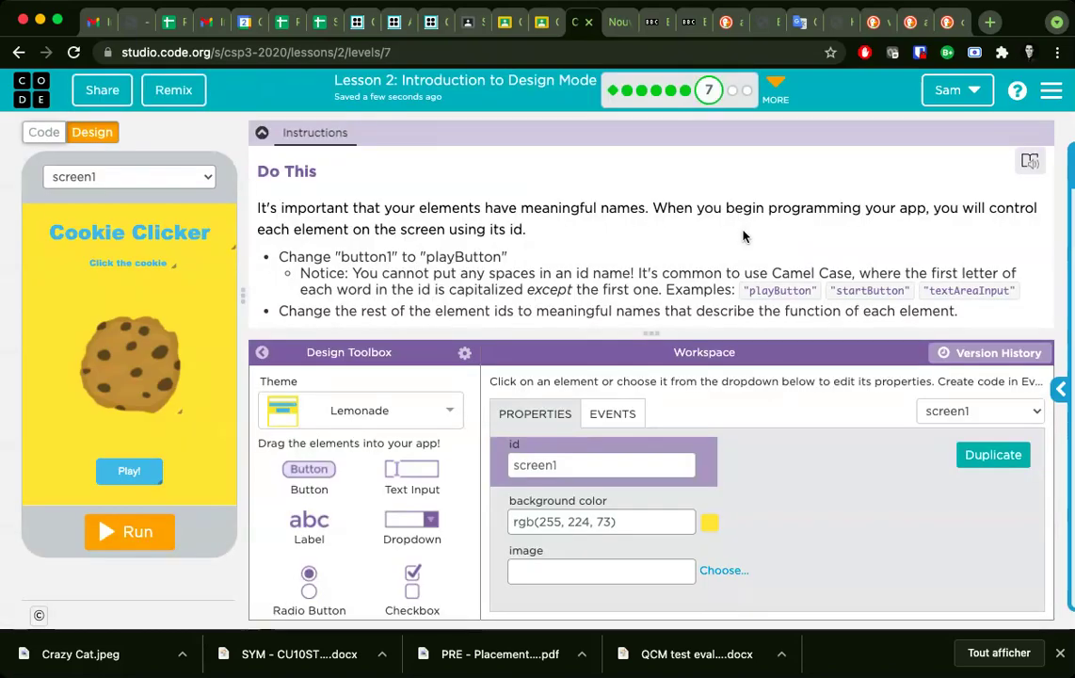
Read through level 7's instructions on naming element ids and set the Play! button's id to playButton
triple_click(460, 203)
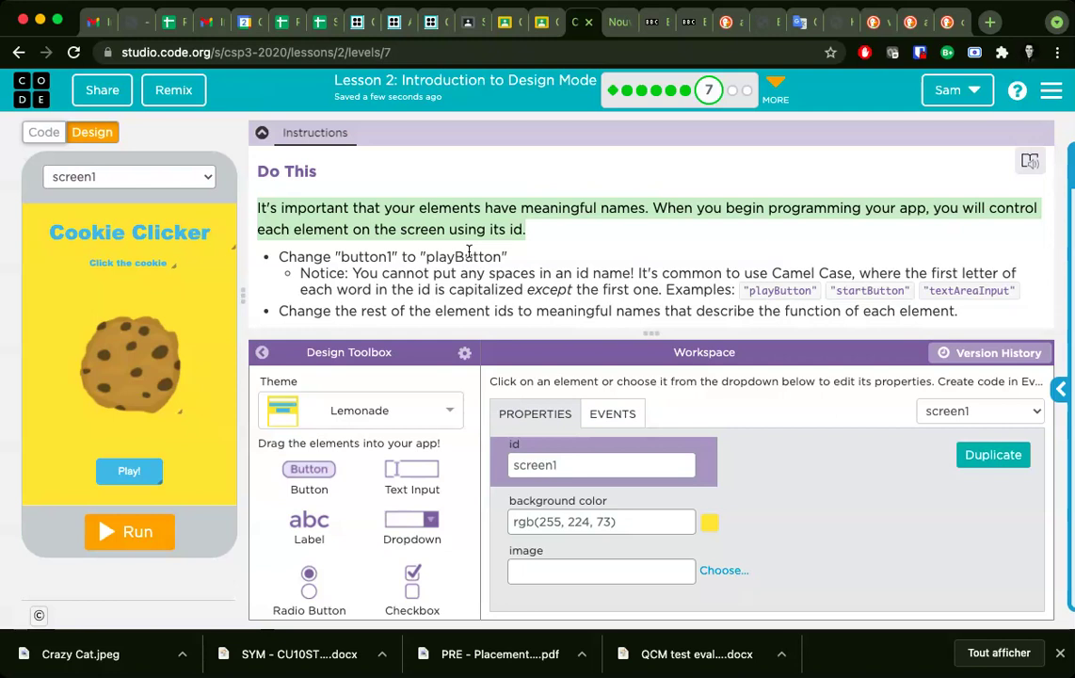
triple_click(468, 251)
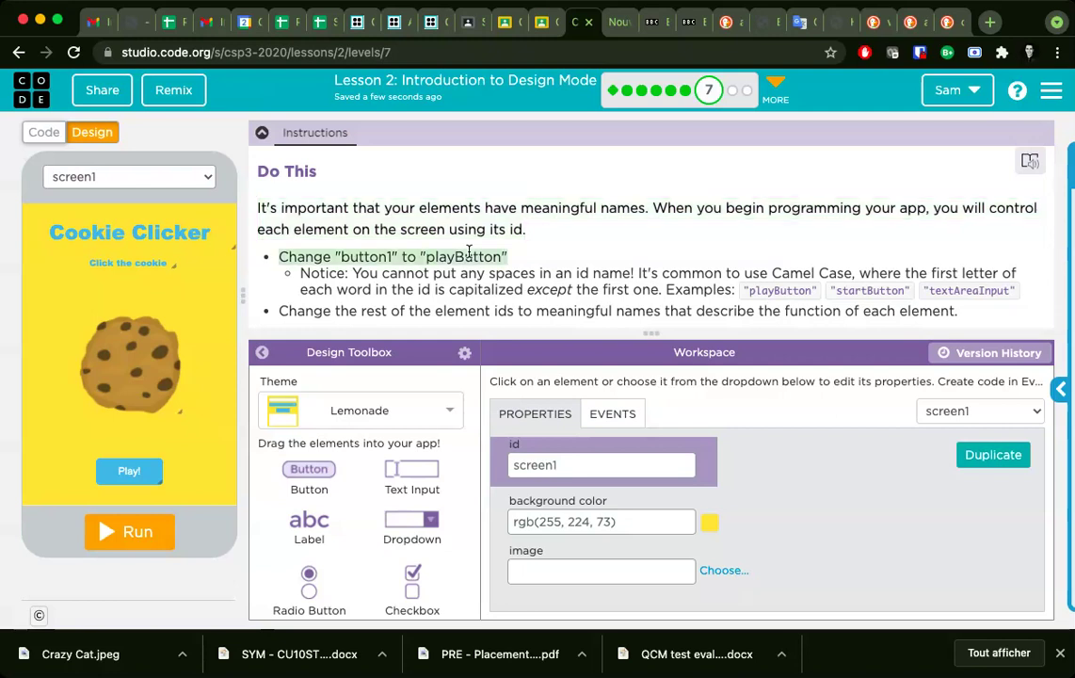
left_click(467, 252)
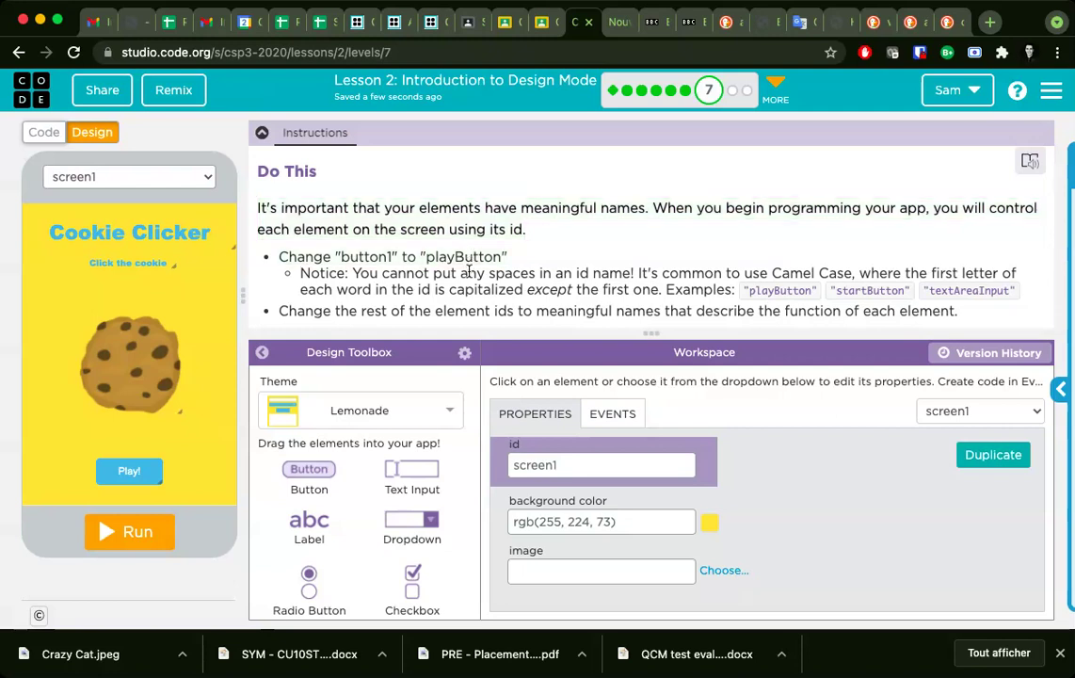
triple_click(468, 271)
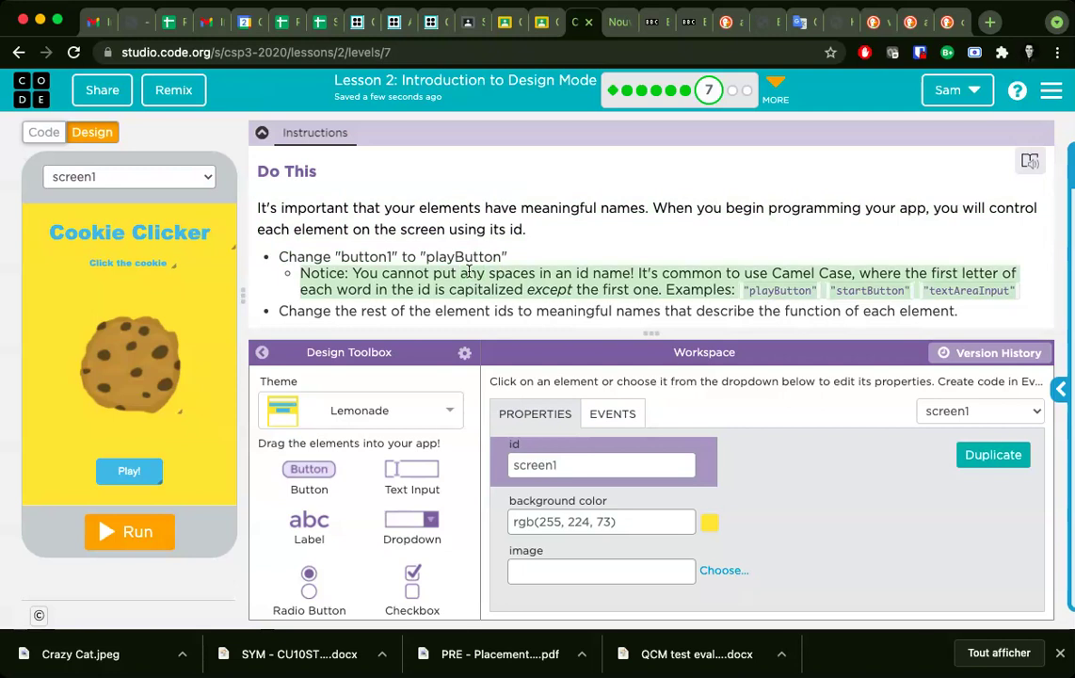
left_click(775, 291)
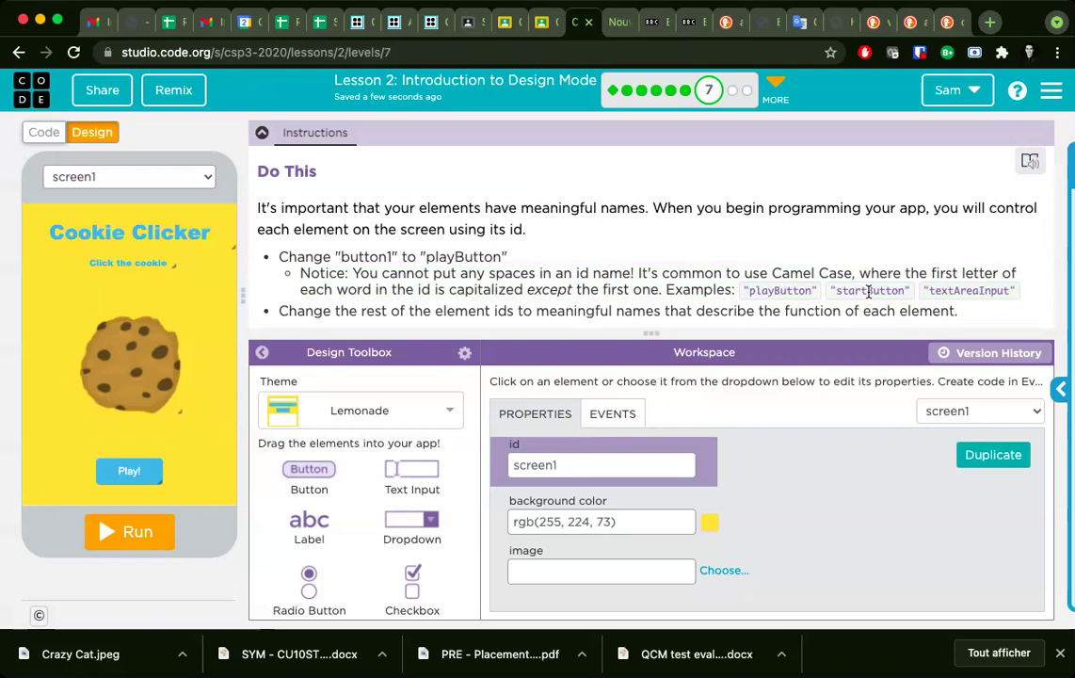
left_click(121, 469)
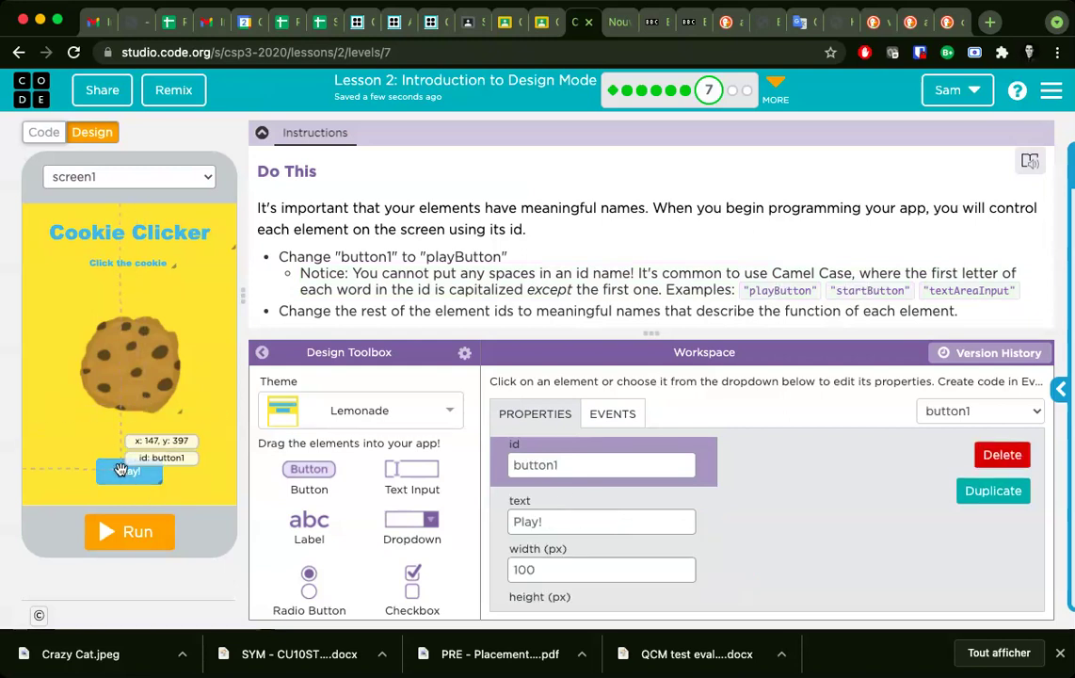
left_click(575, 465)
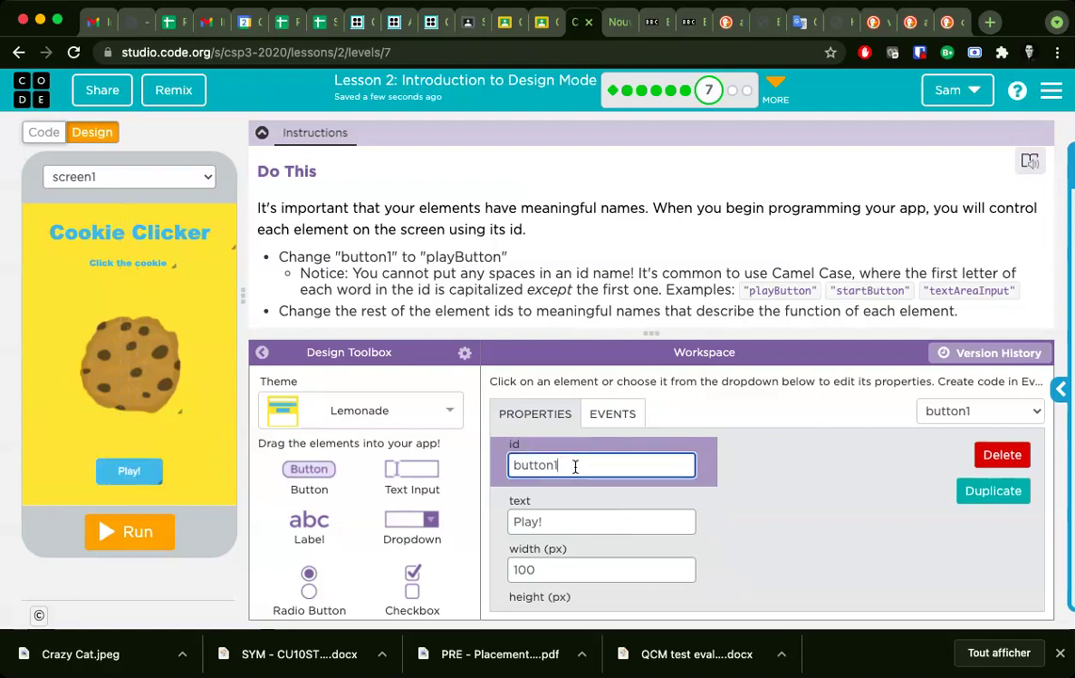
double_click(575, 465)
type("playButto")
key("BackSpace")
type("n")
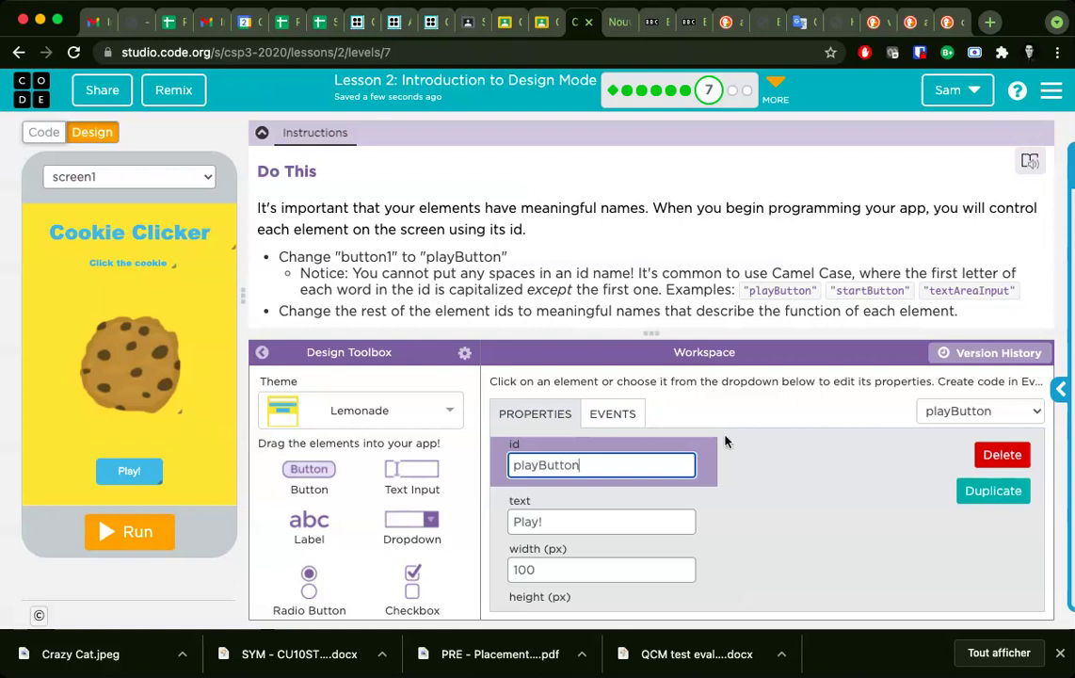
left_click(757, 488)
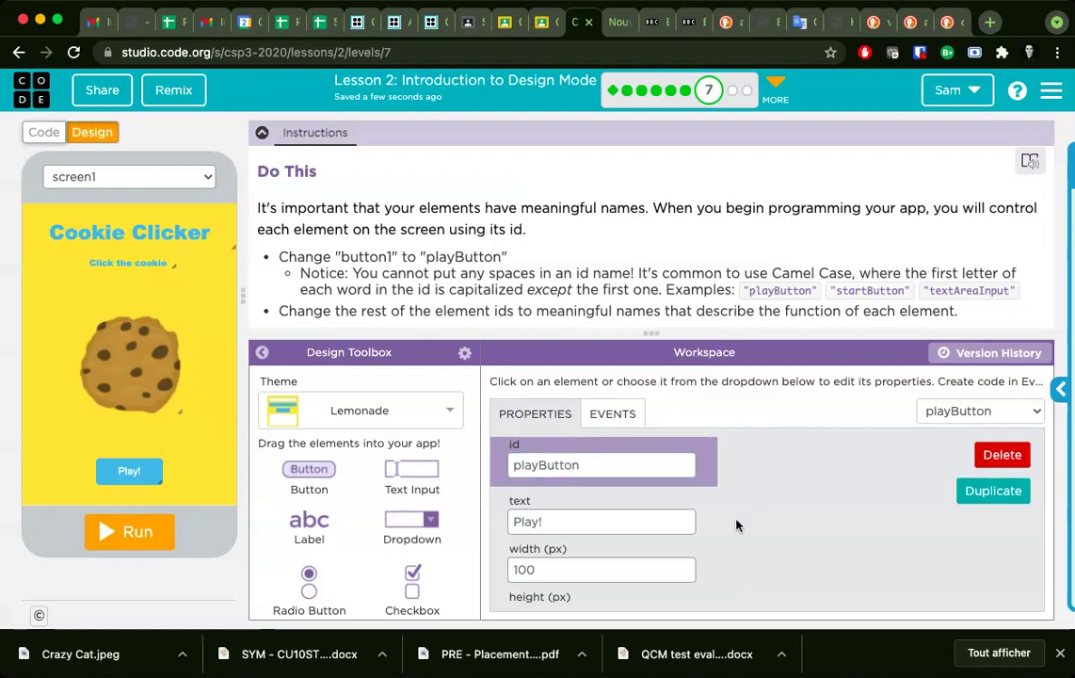
double_click(594, 461)
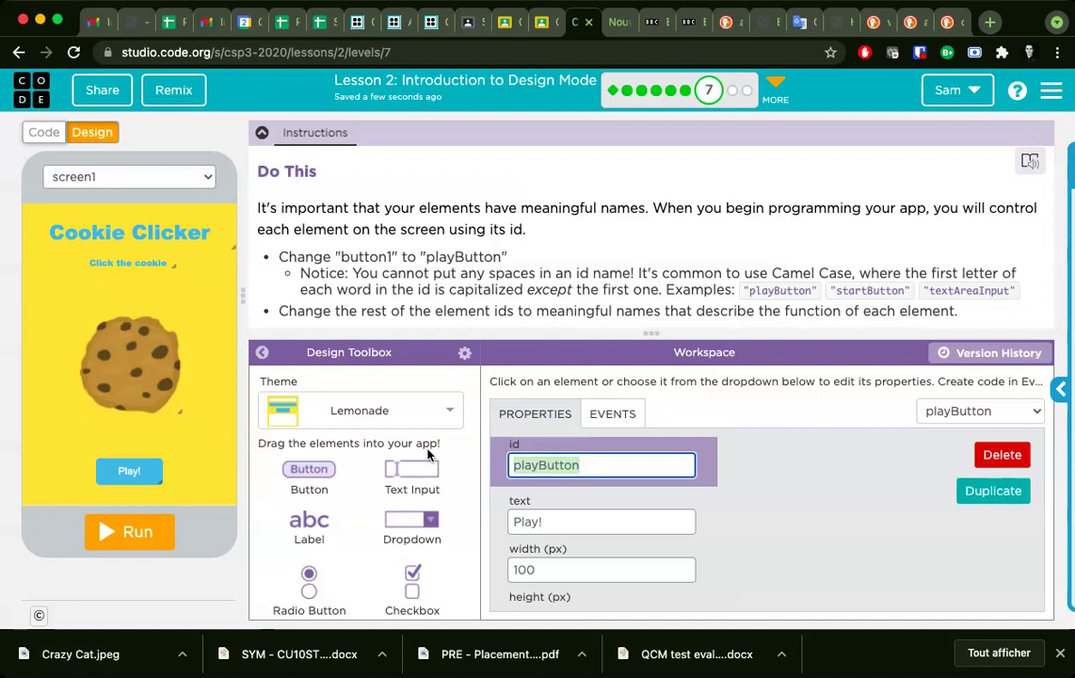
Set the id of the Cookie Clicker heading label to cookieLabel
left_click(714, 464)
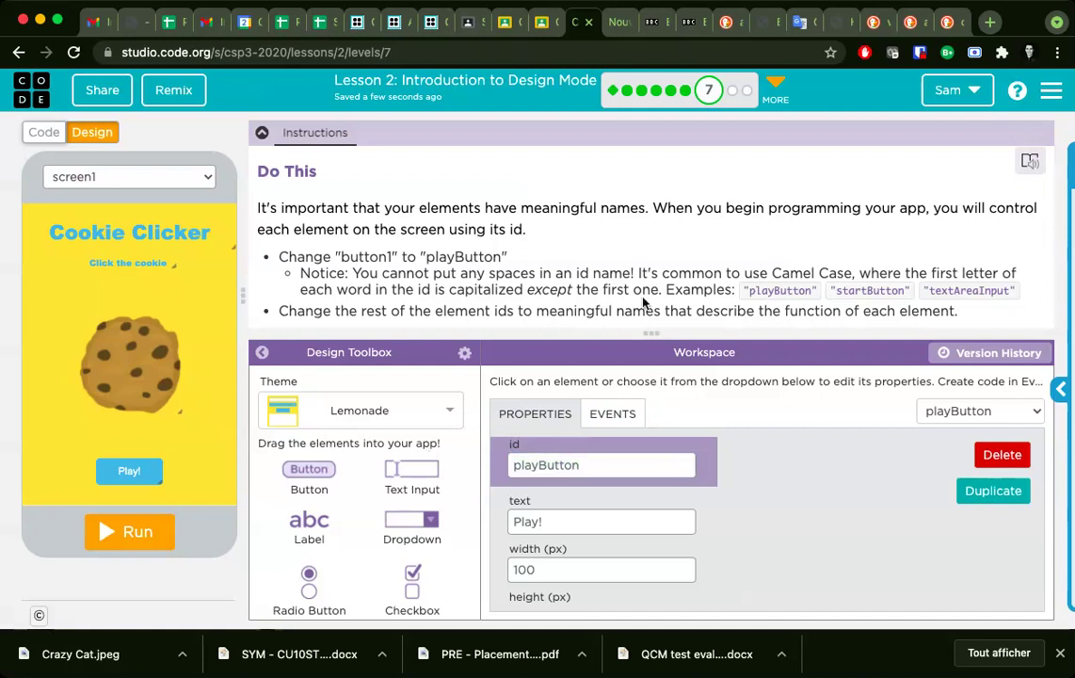
left_click(156, 232)
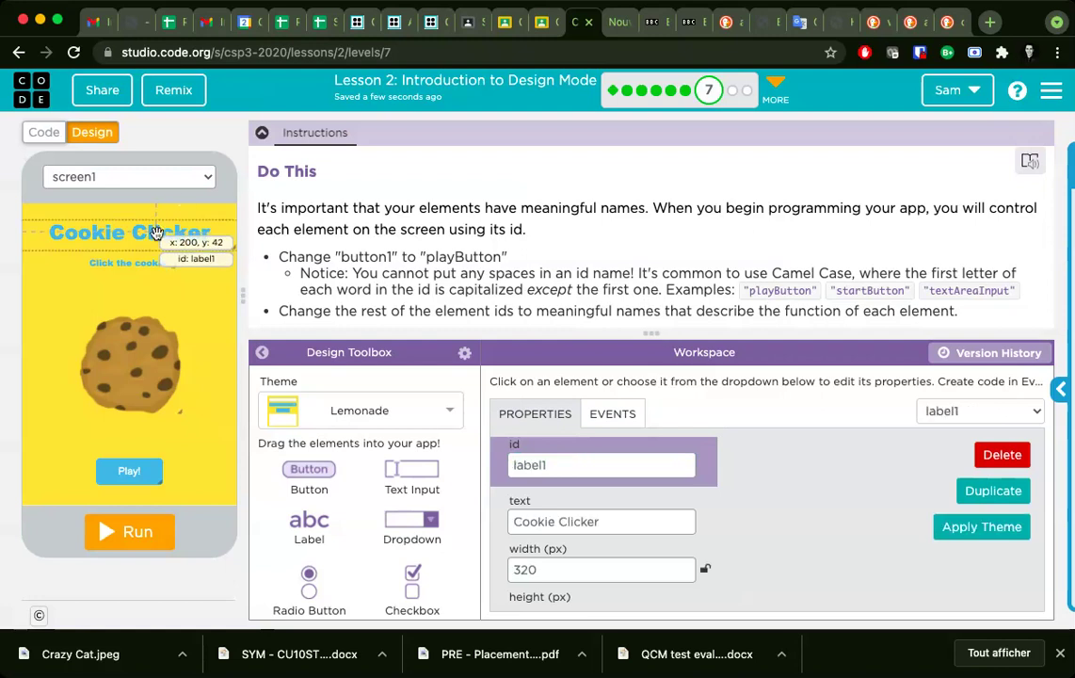
double_click(555, 465)
type("CookieE")
key("BackSpace")
type("Labeo")
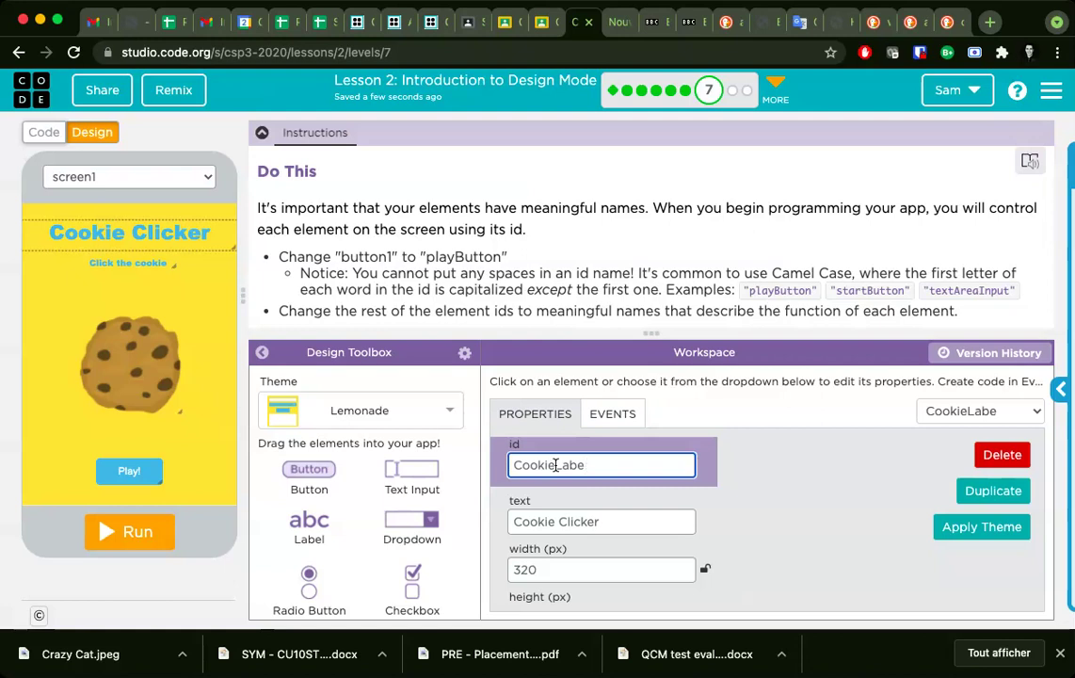
key("Delete")
type("c")
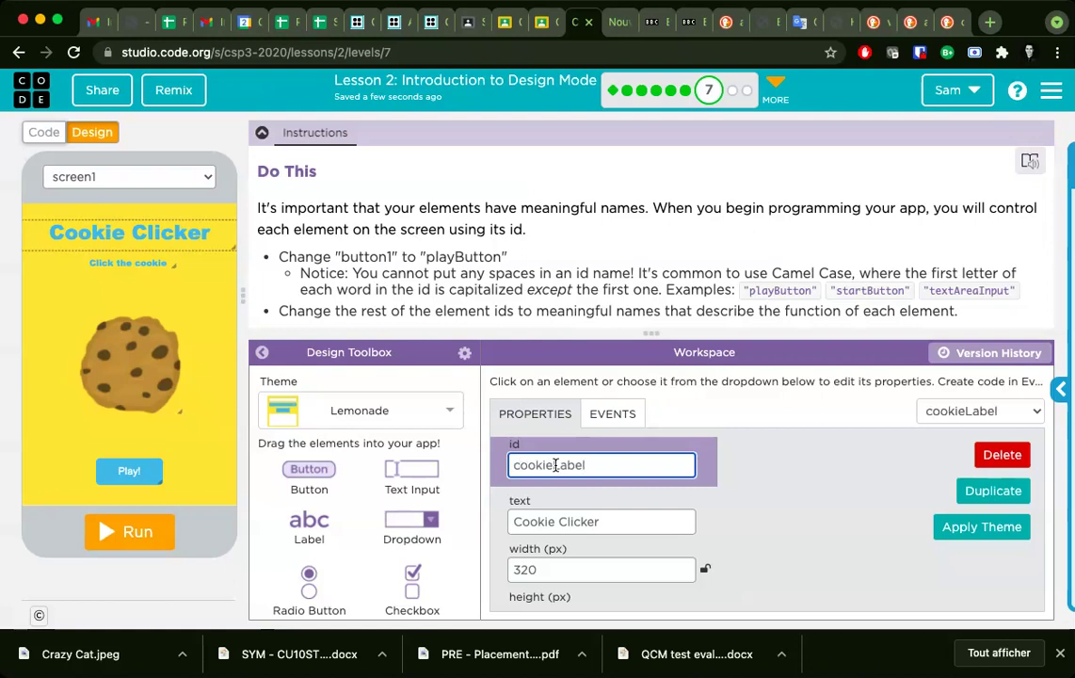
Set the id of the "Click the cookie" label to cookieClick
left_click(132, 262)
double_click(578, 468)
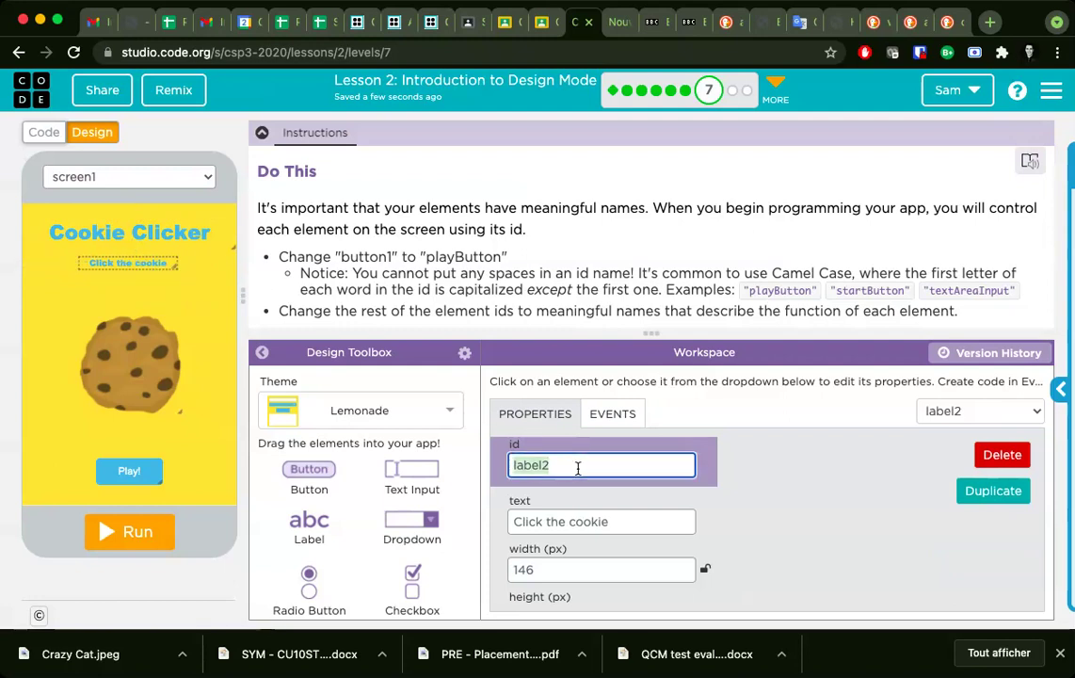
type("cooc")
key("BackSpace")
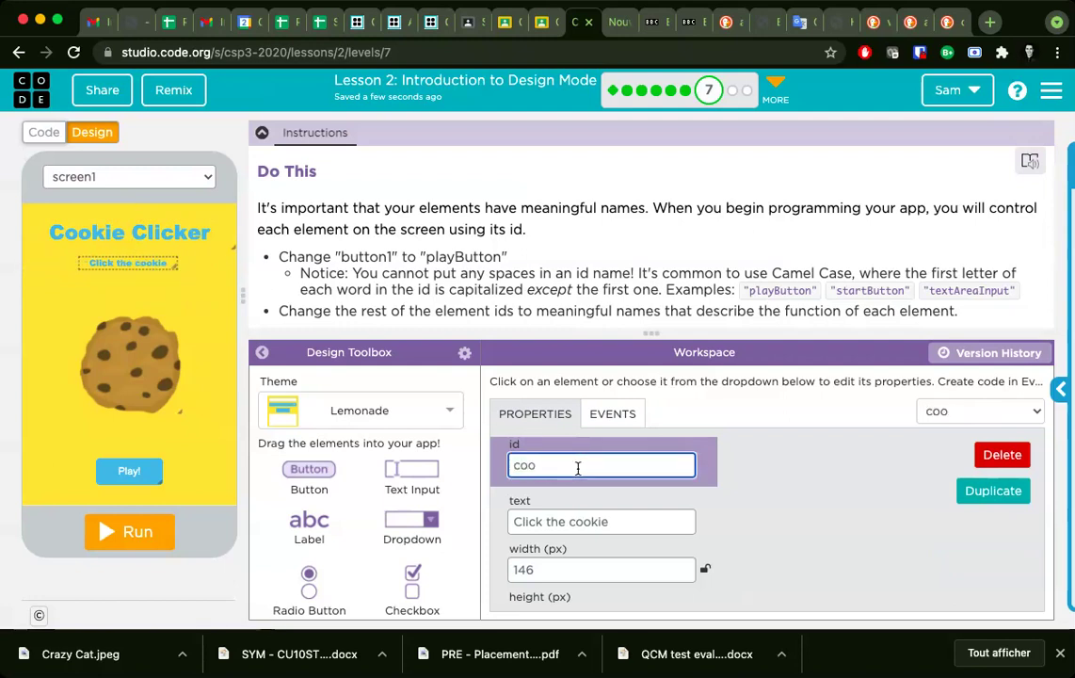
type("kic")
type("eClick")
scroll(798, 514, "down", 10)
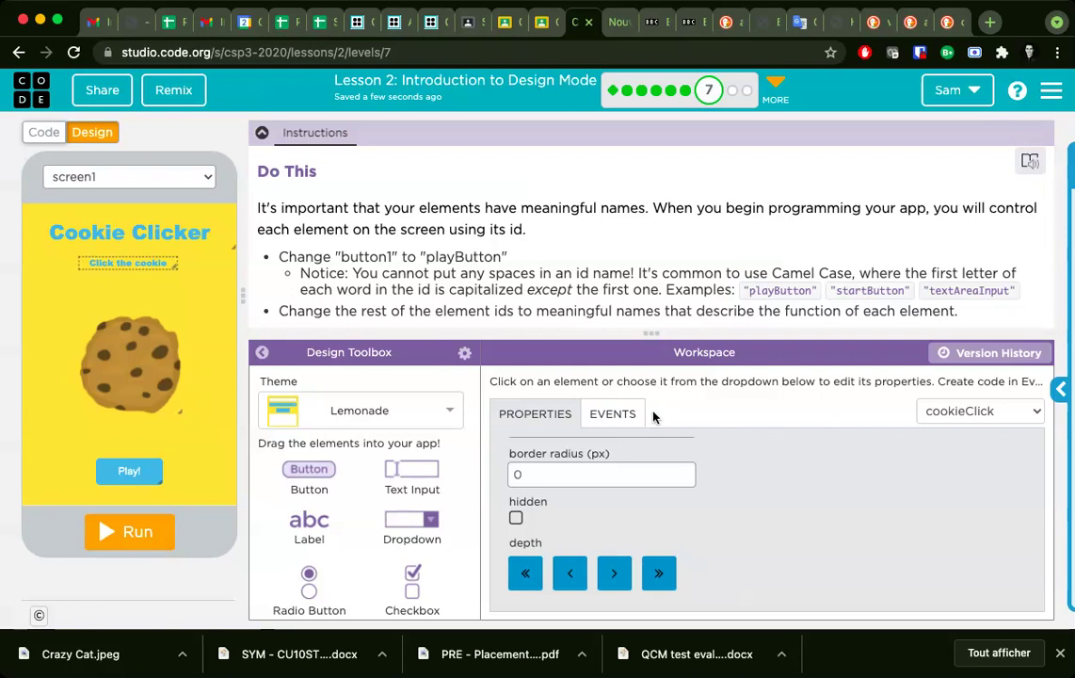
Run the Cookie Clicker app, finish level 7, and continue to level 8
left_click(158, 536)
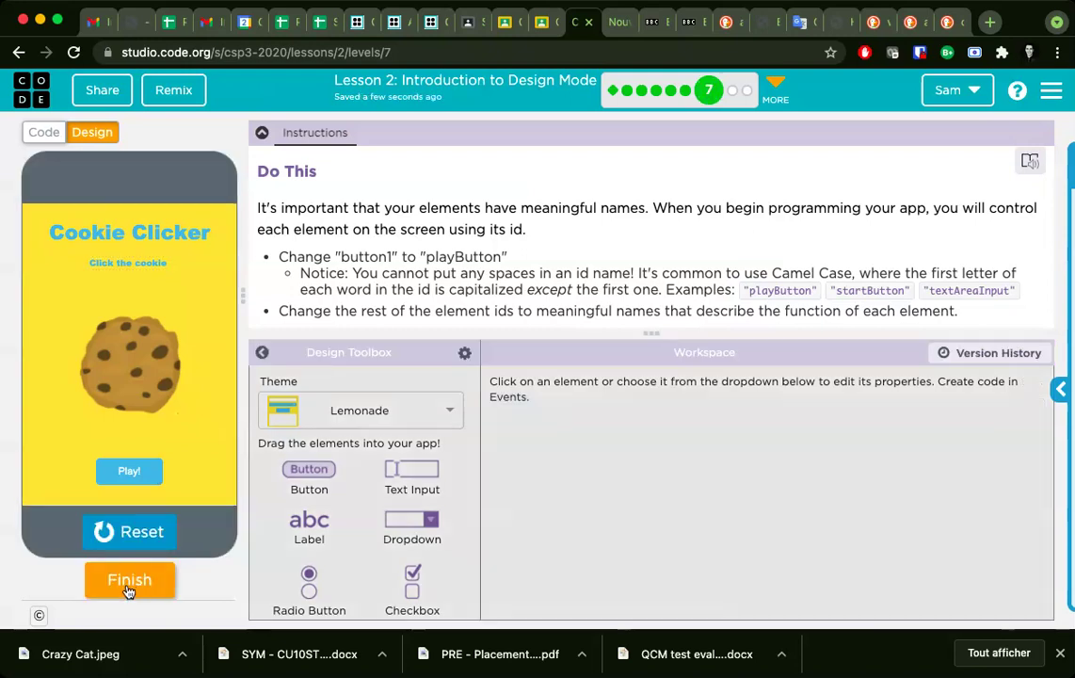
left_click(129, 580)
left_click(750, 238)
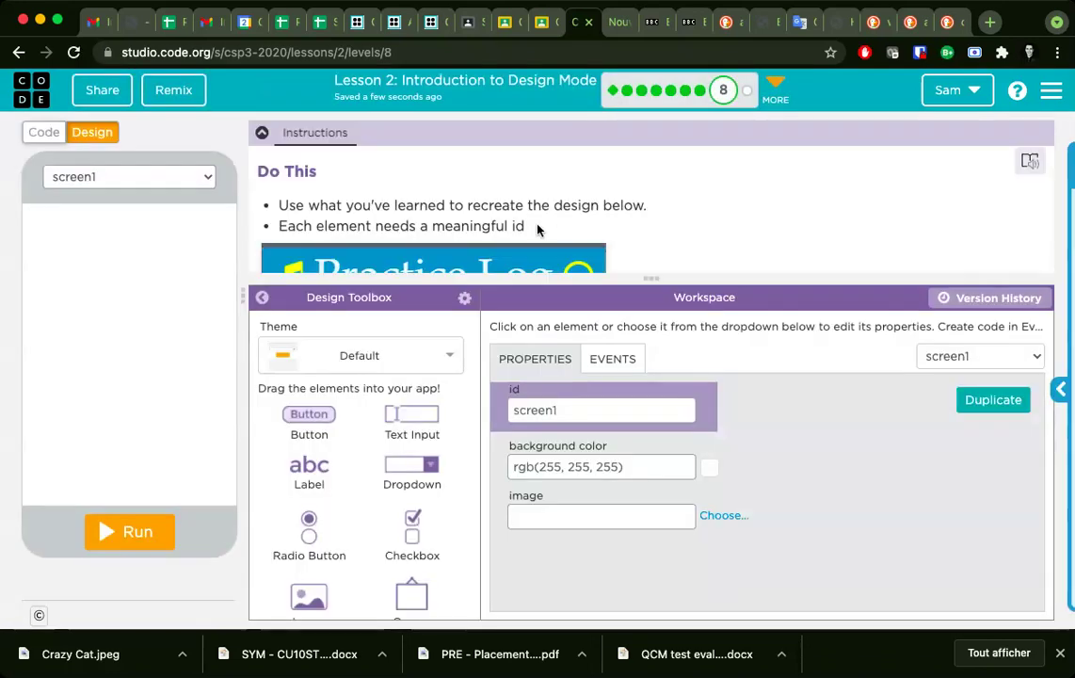
Enlarge the level 8 instructions and examine the whole Practice Log design that has to be recreated
left_click_drag(644, 276, 636, 383)
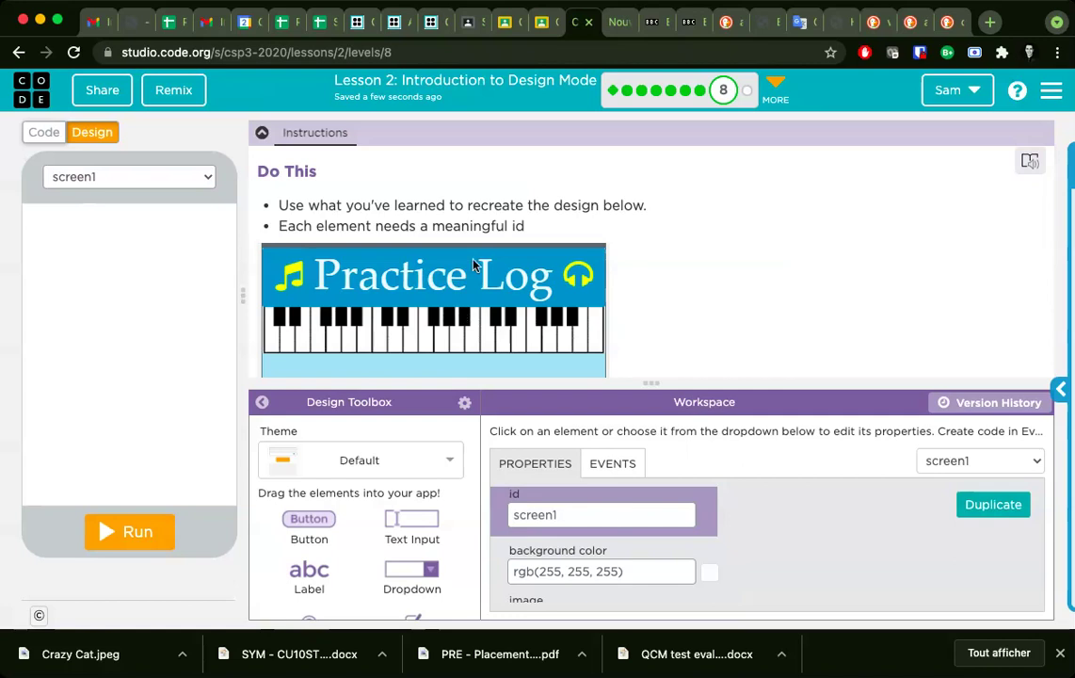
scroll(649, 263, "down", 3)
scroll(648, 263, "down", 5)
scroll(649, 263, "up", 2)
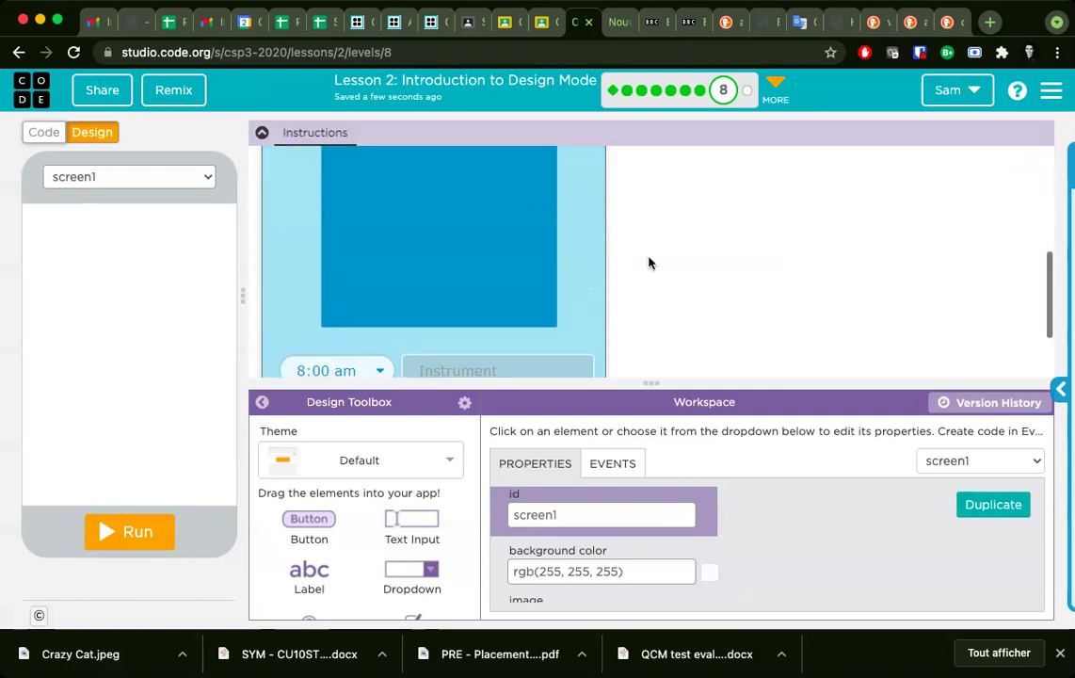
scroll(648, 263, "down", 2)
scroll(649, 262, "up", 8)
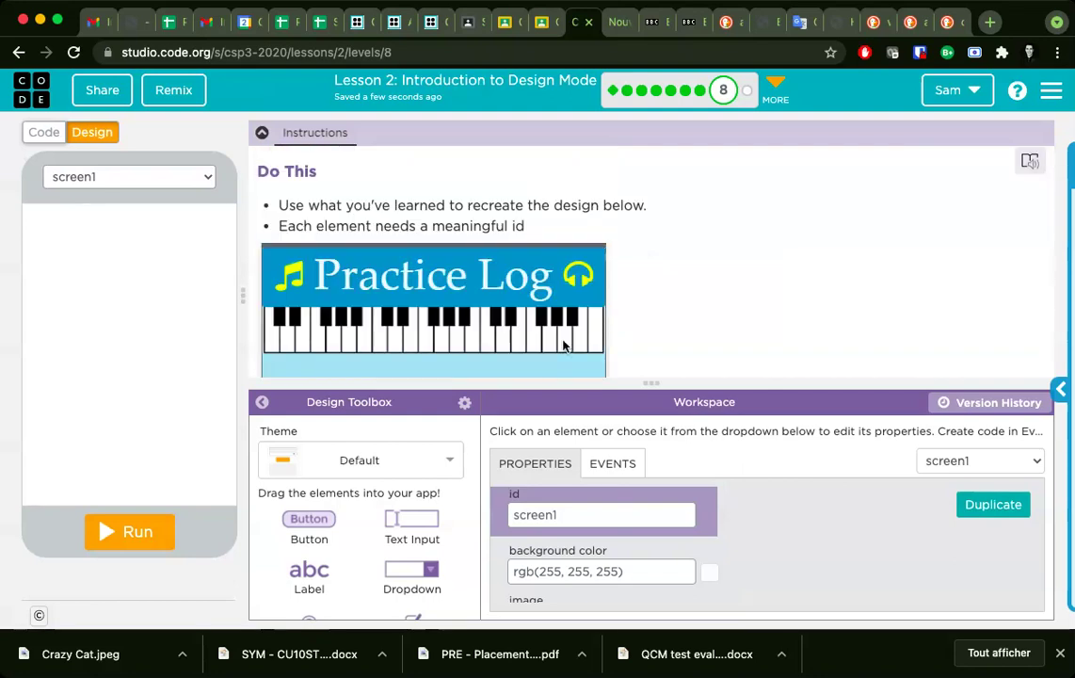
scroll(563, 346, "down", 2)
scroll(563, 346, "up", 2)
scroll(563, 347, "down", 5)
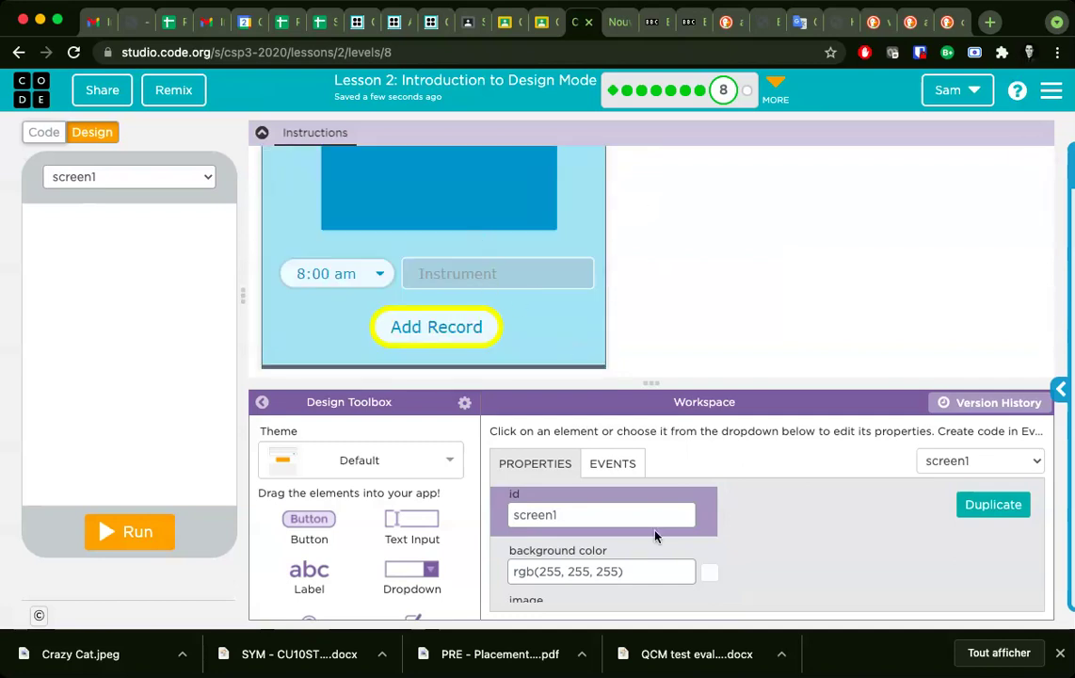
scroll(556, 301, "up", 5)
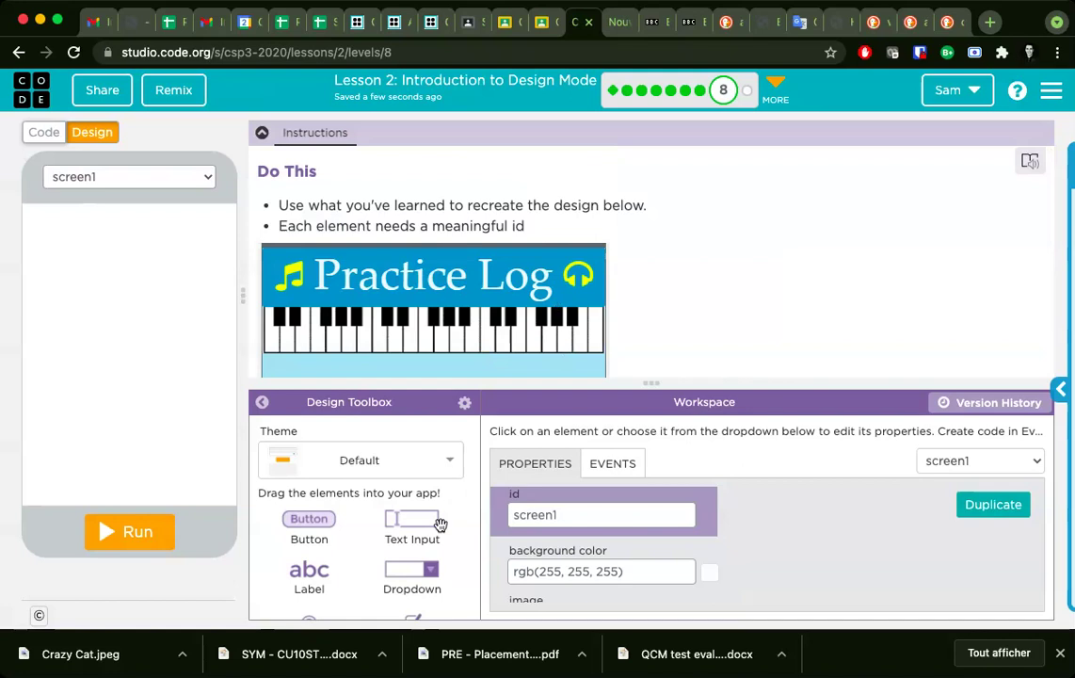
scroll(569, 324, "down", 3)
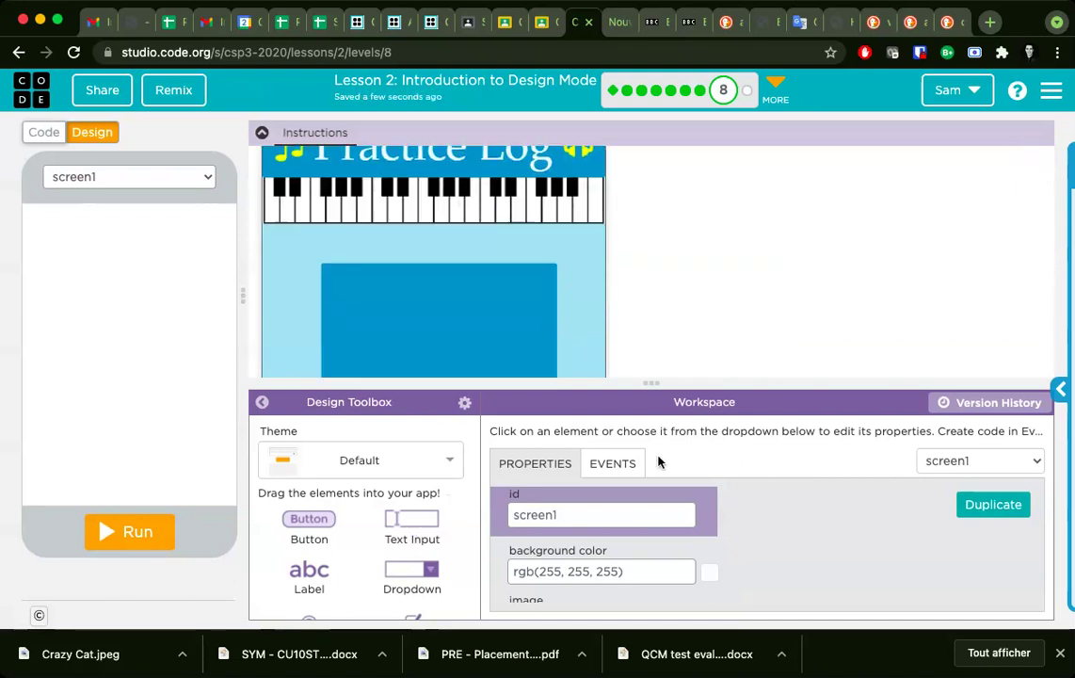
Set the background color of screen1 to light blue, #b9e6fb, to match the Practice Log design
left_click_drag(652, 383, 629, 264)
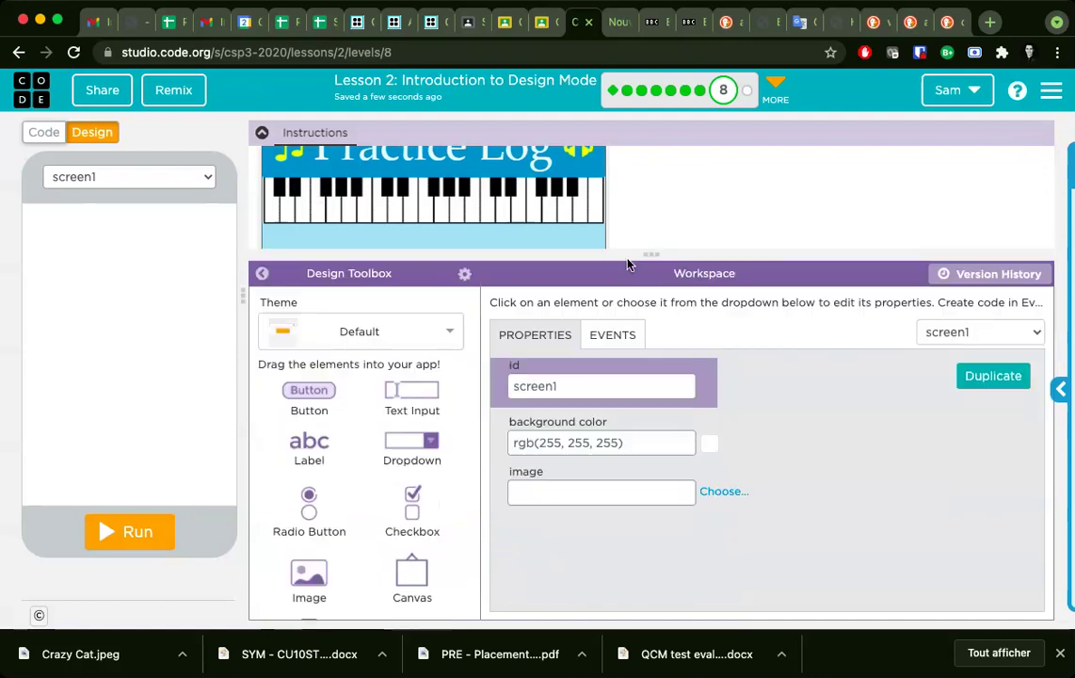
left_click(725, 497)
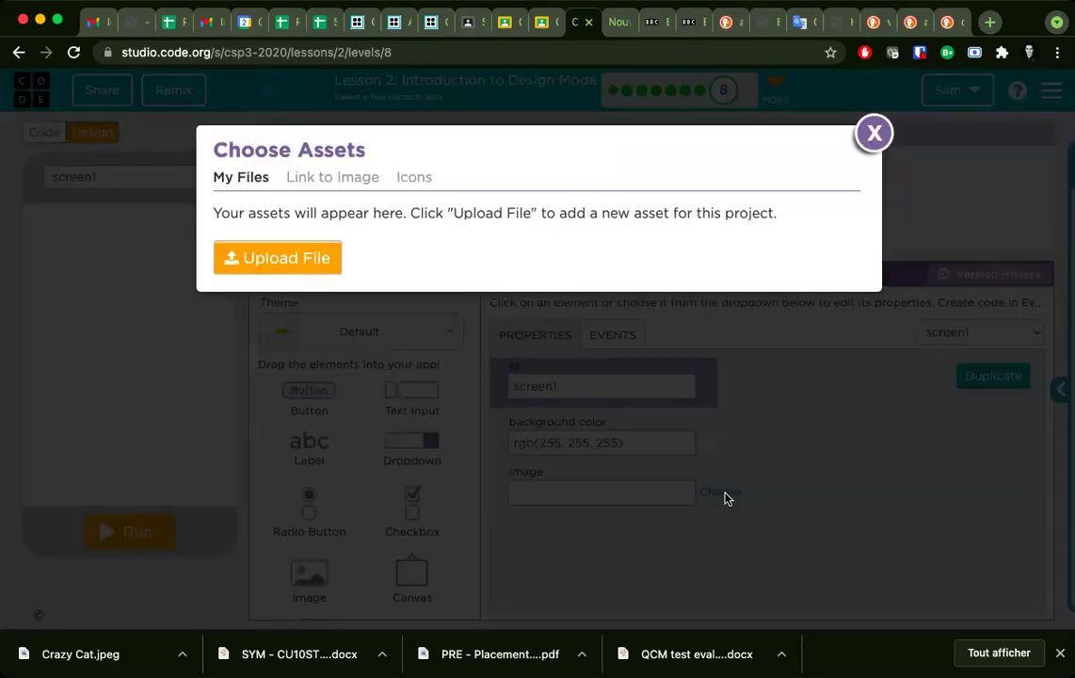
left_click(872, 133)
left_click(708, 442)
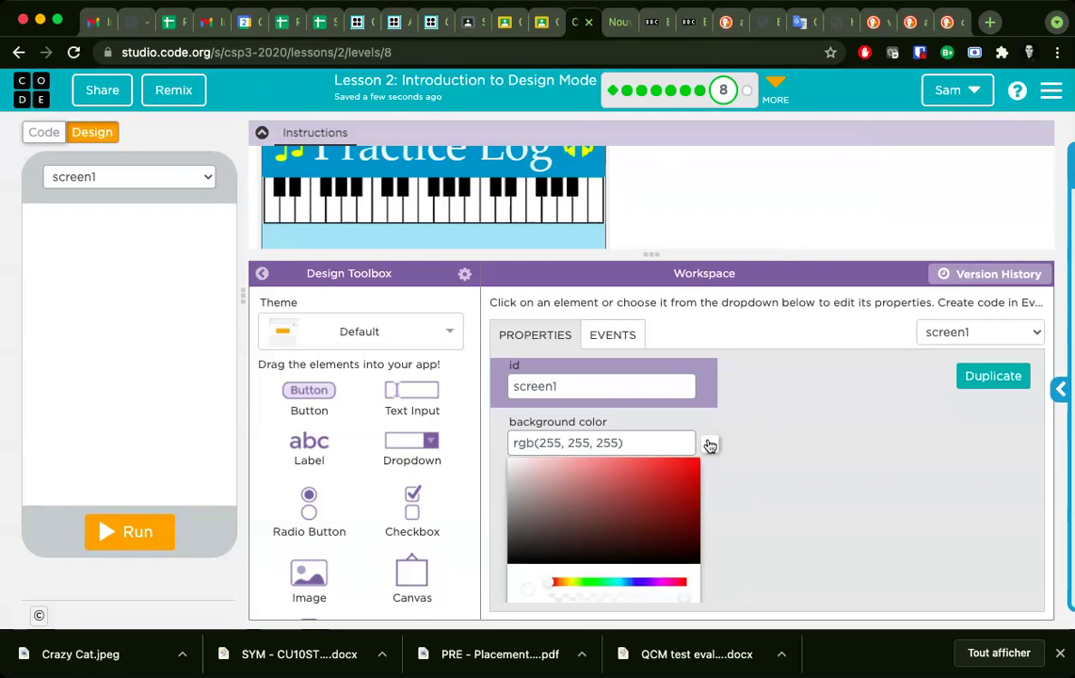
left_click(621, 583)
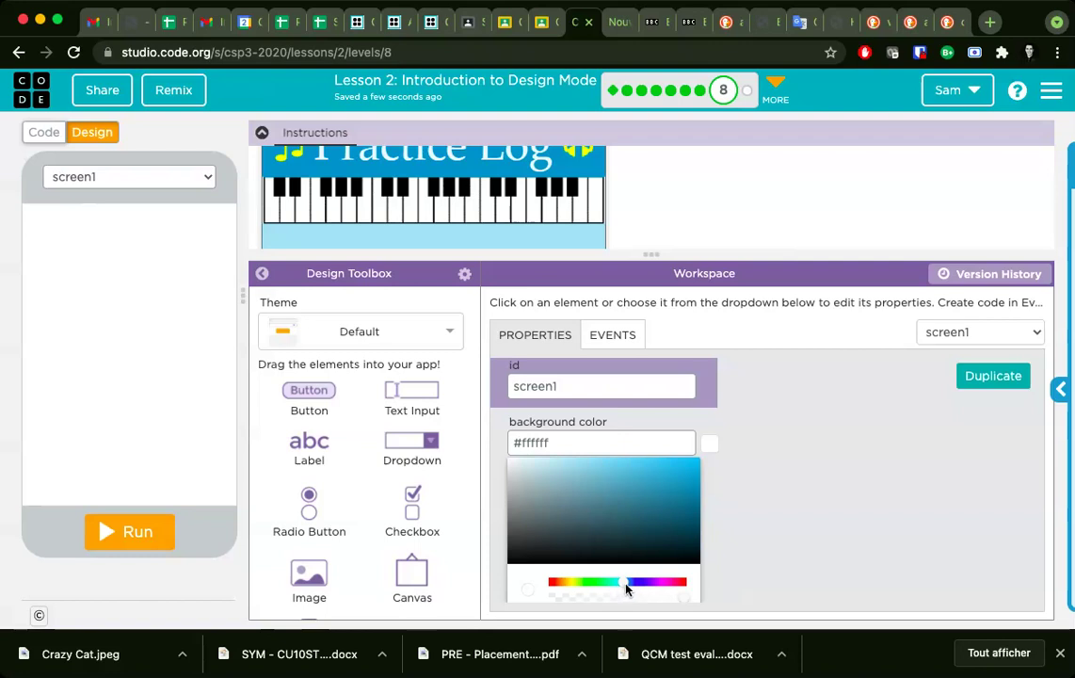
left_click(557, 464)
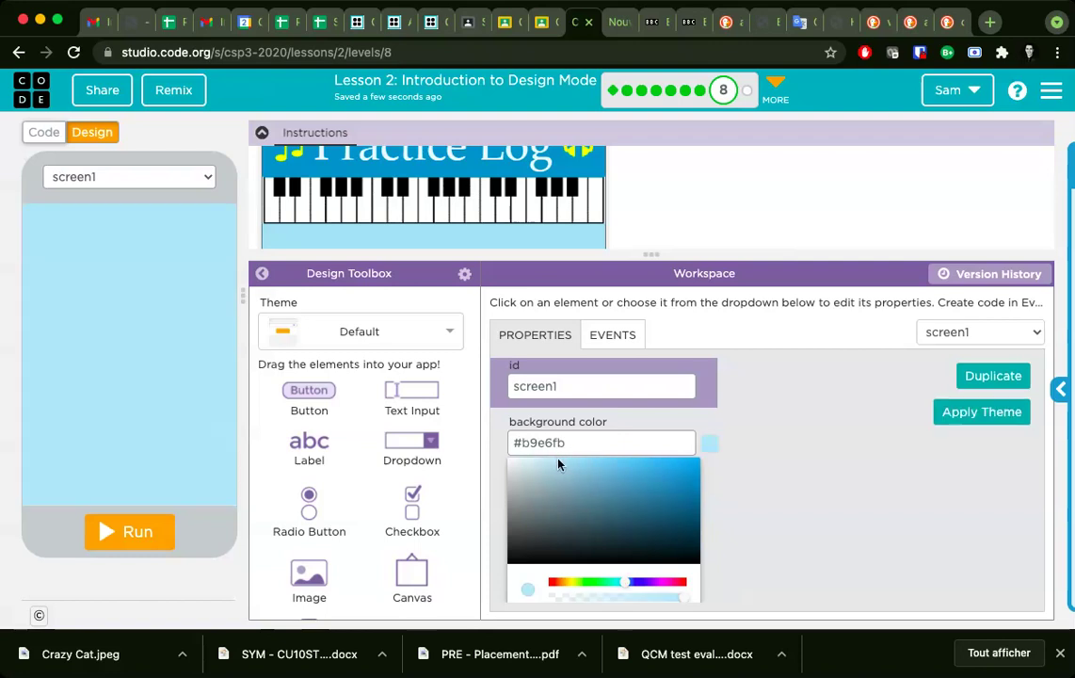
left_click(888, 457)
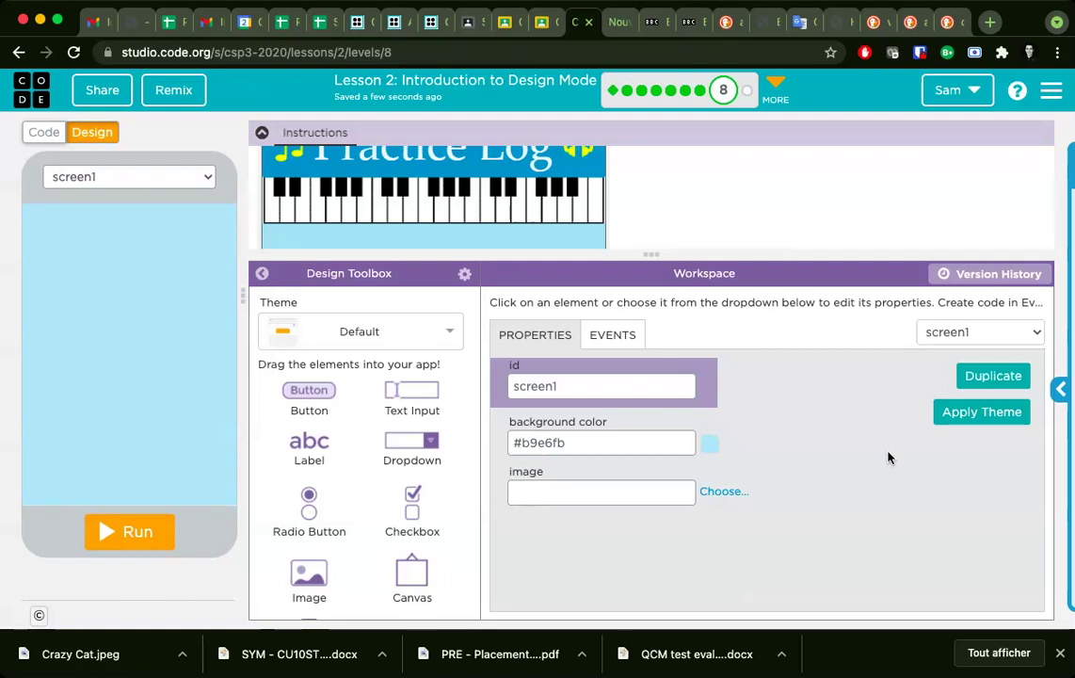
Add an image element to the upper middle of screen1, at about x 120, y 80
left_click_drag(650, 257, 648, 349)
scroll(513, 219, "up", 2)
scroll(515, 221, "down", 1)
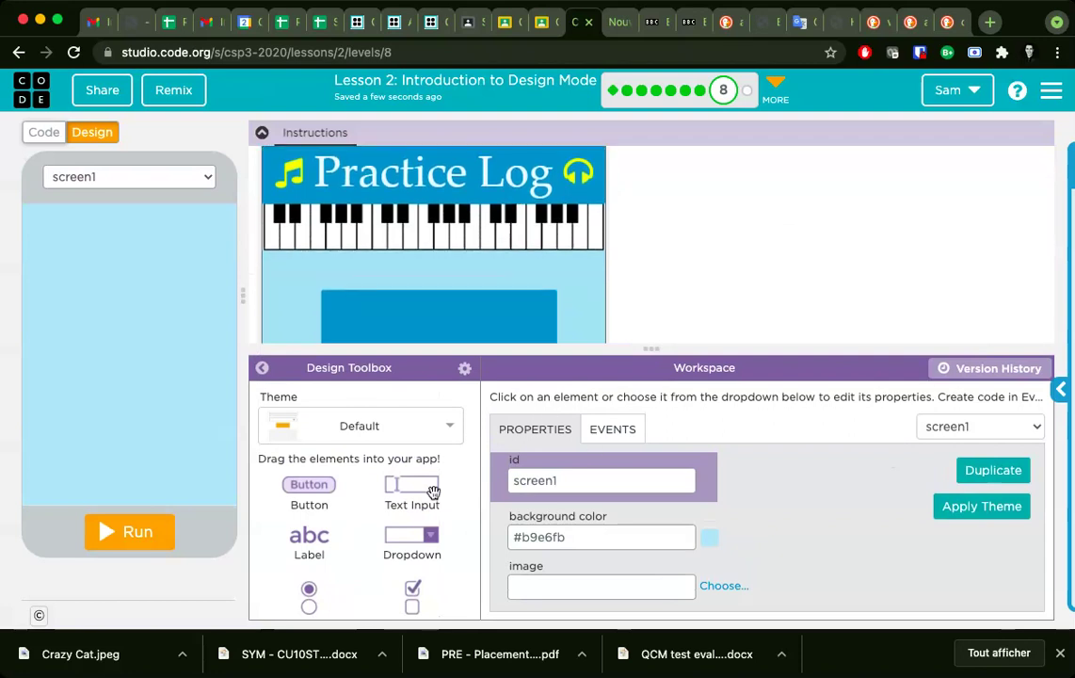
scroll(325, 449, "down", 3)
left_click_drag(309, 542, 136, 281)
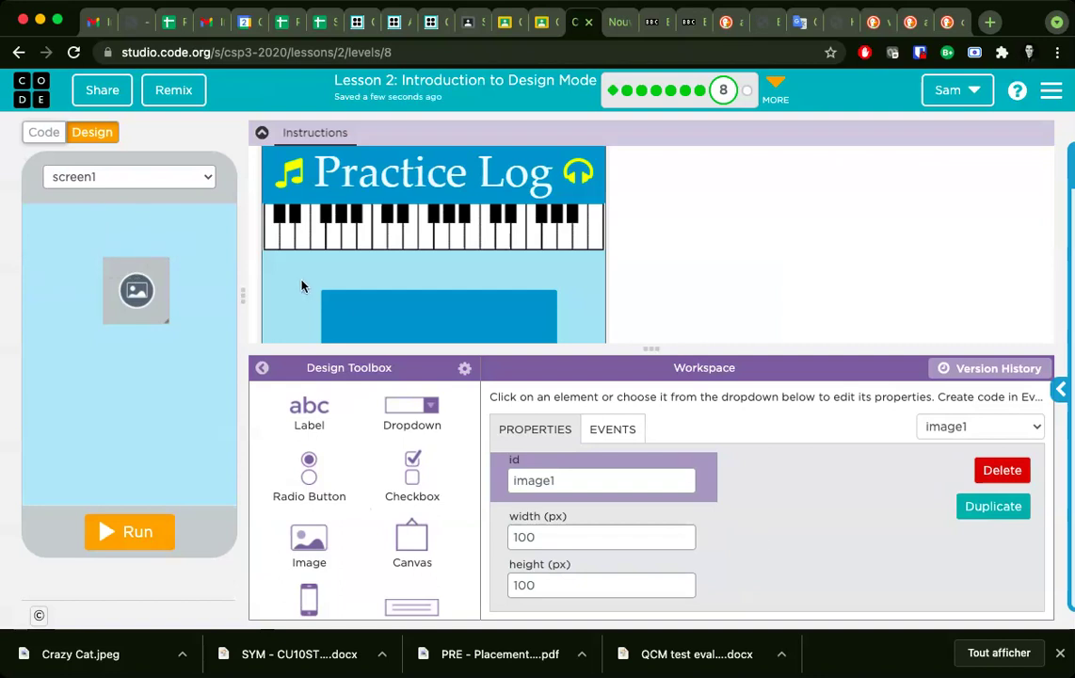
Set the new image element's id to pianoKeys
scroll(734, 554, "down", 5)
scroll(630, 485, "up", 5)
double_click(623, 491)
type("piano")
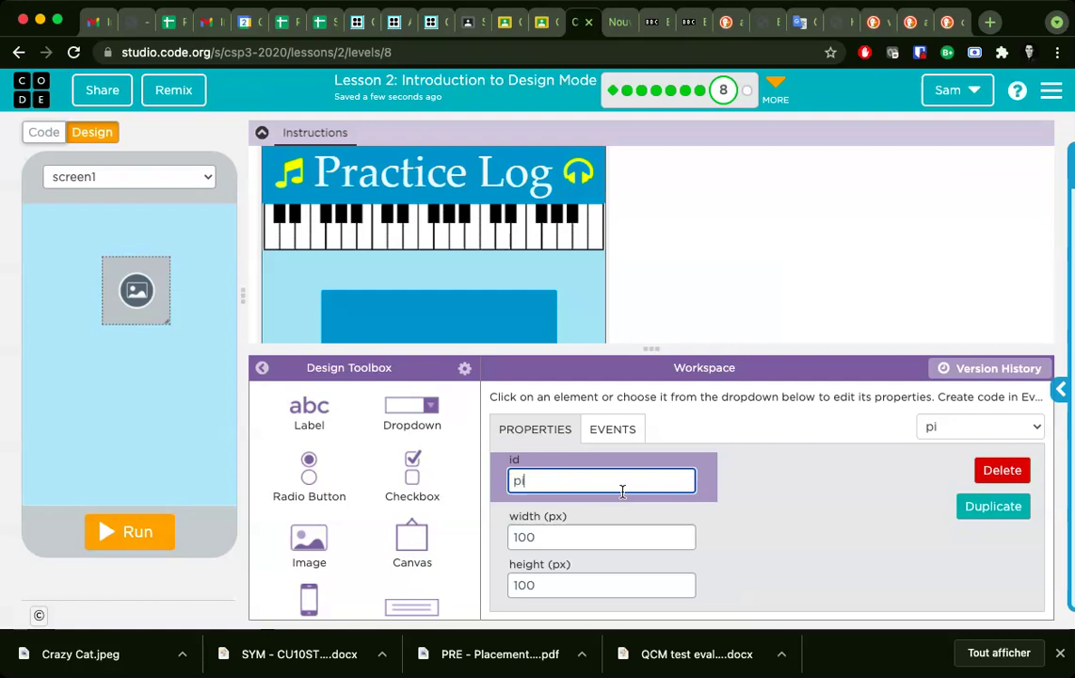
key("BackSpace")
key("BackSpace")
key("BackSpace")
type("anoKeys")
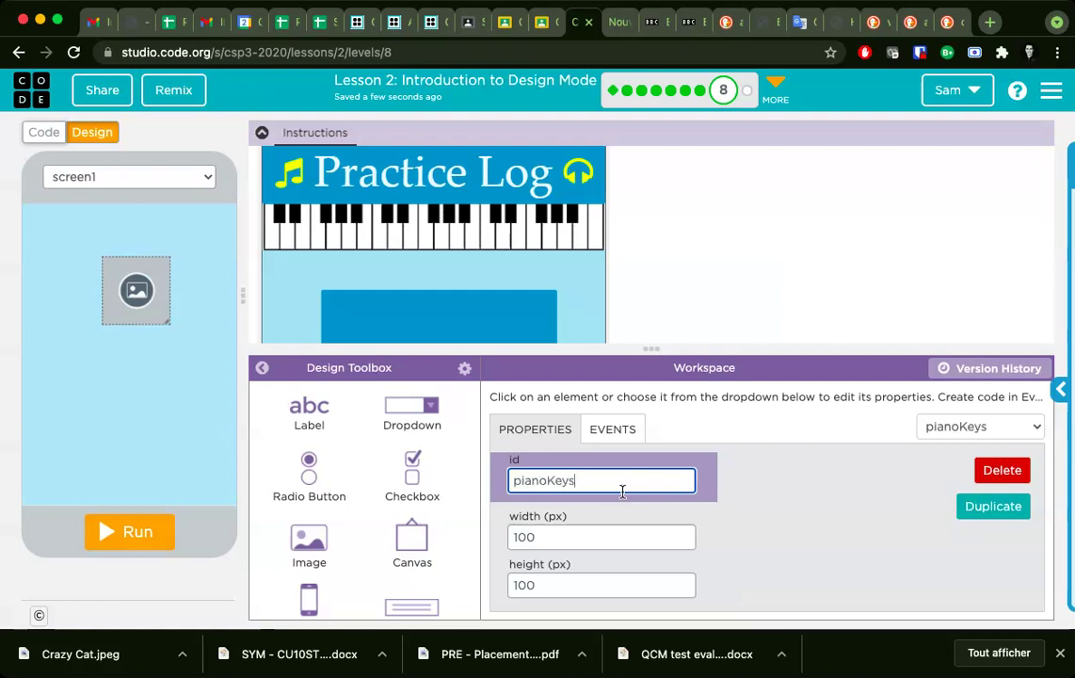
Open the icon library for the pianoKeys image and look through the icons for a piano keyboard
scroll(838, 547, "down", 2)
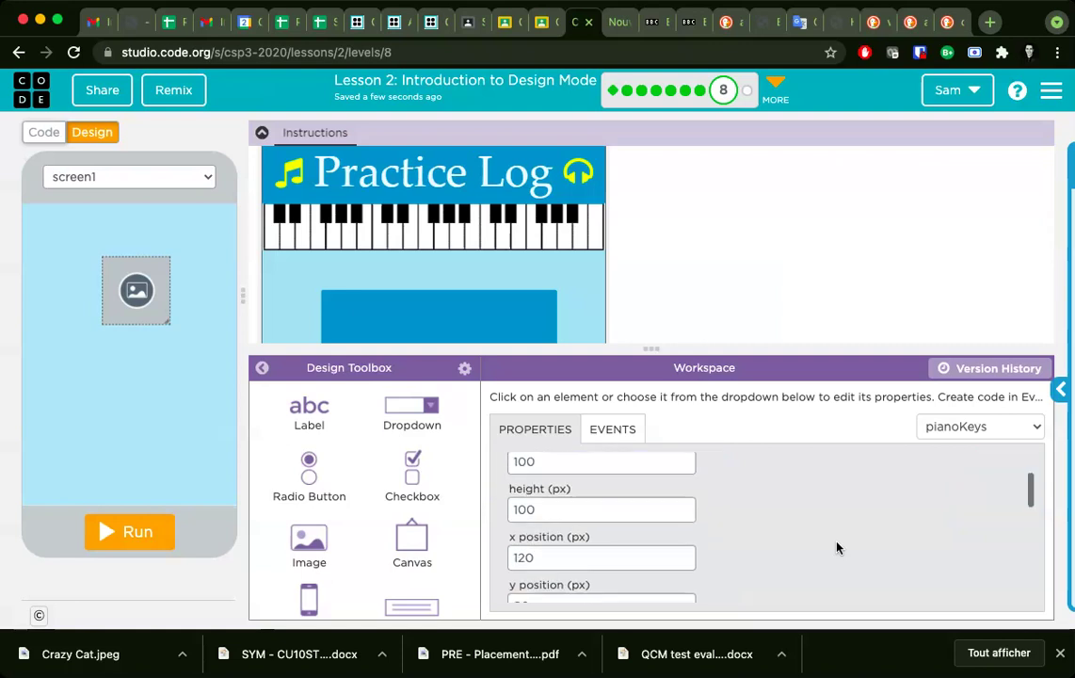
scroll(838, 547, "down", 2)
left_click(723, 543)
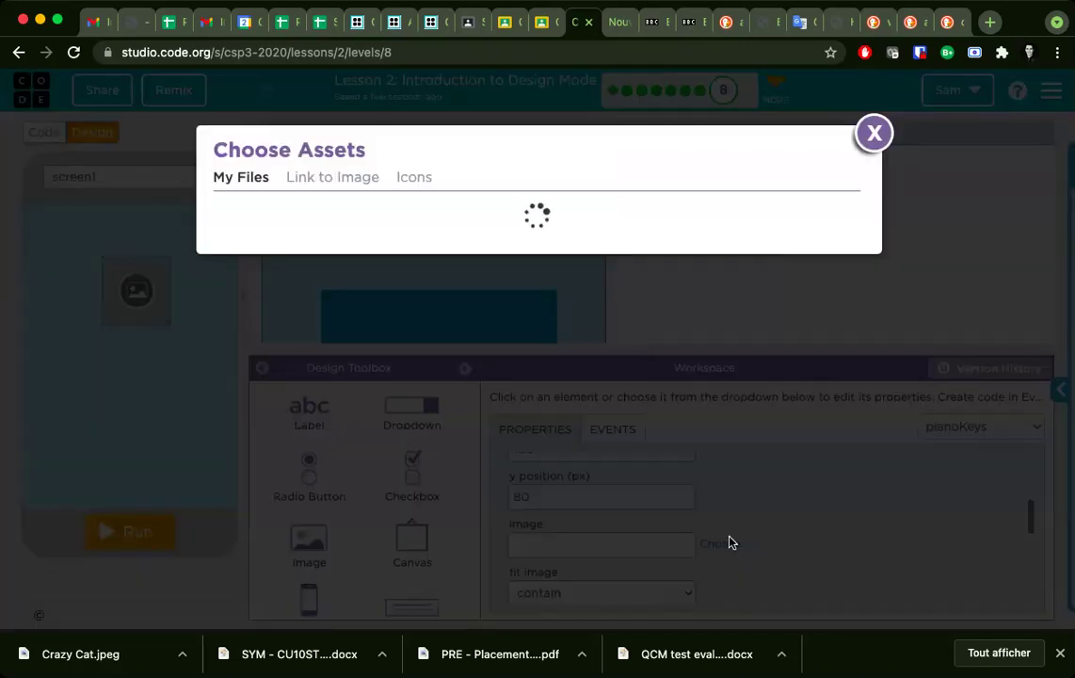
left_click(413, 177)
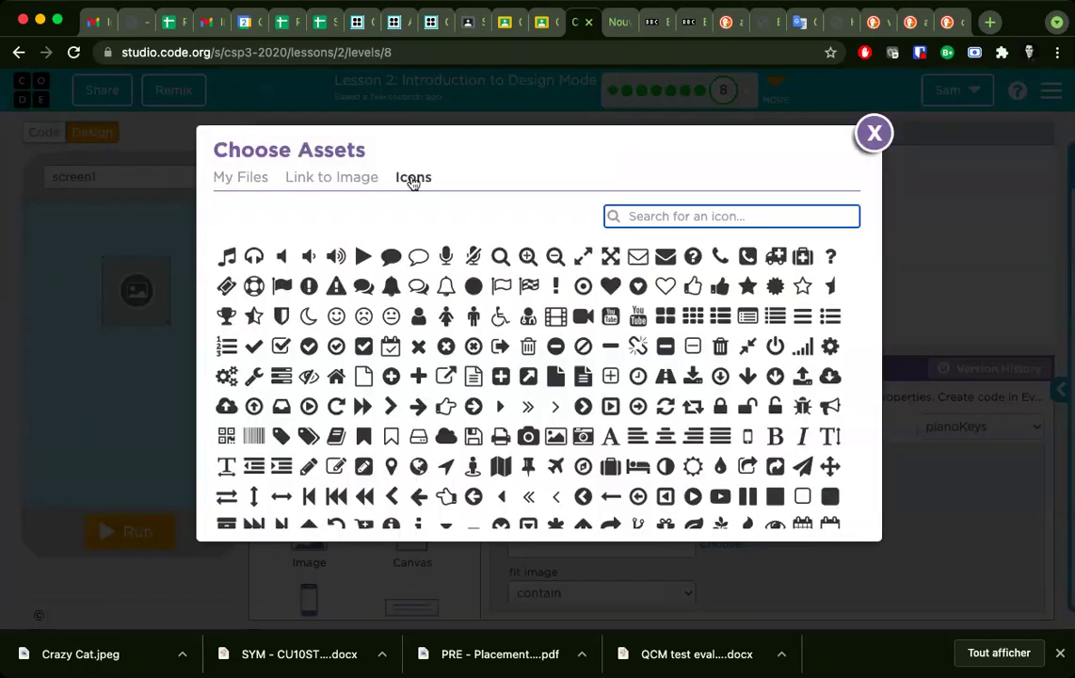
scroll(541, 379, "down", 3)
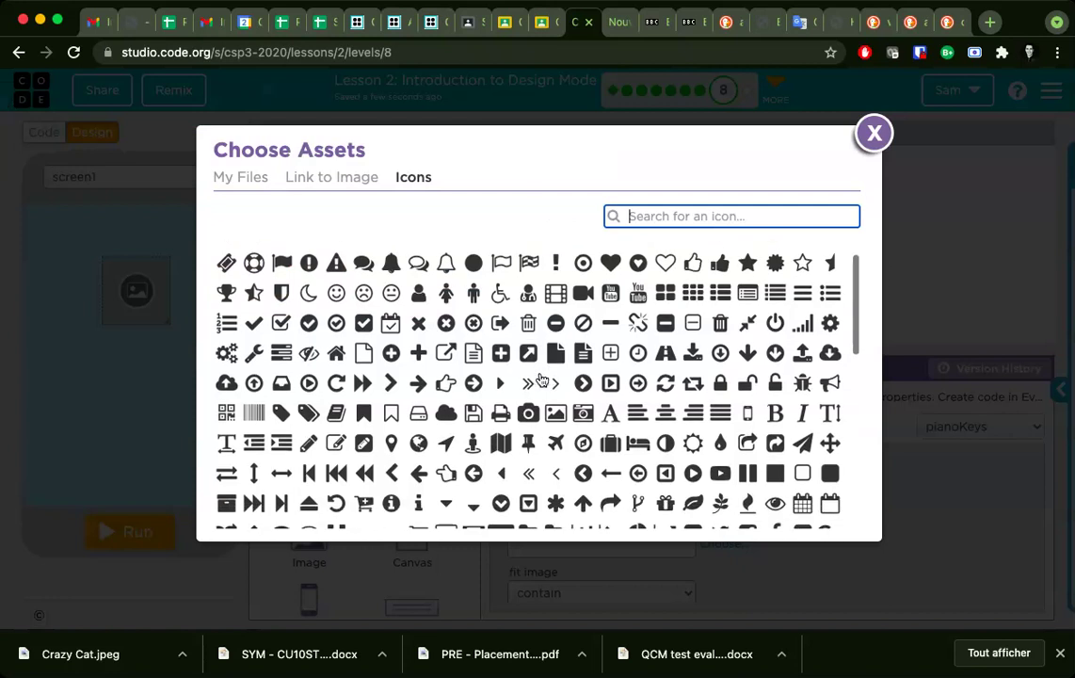
scroll(542, 378, "down", 2)
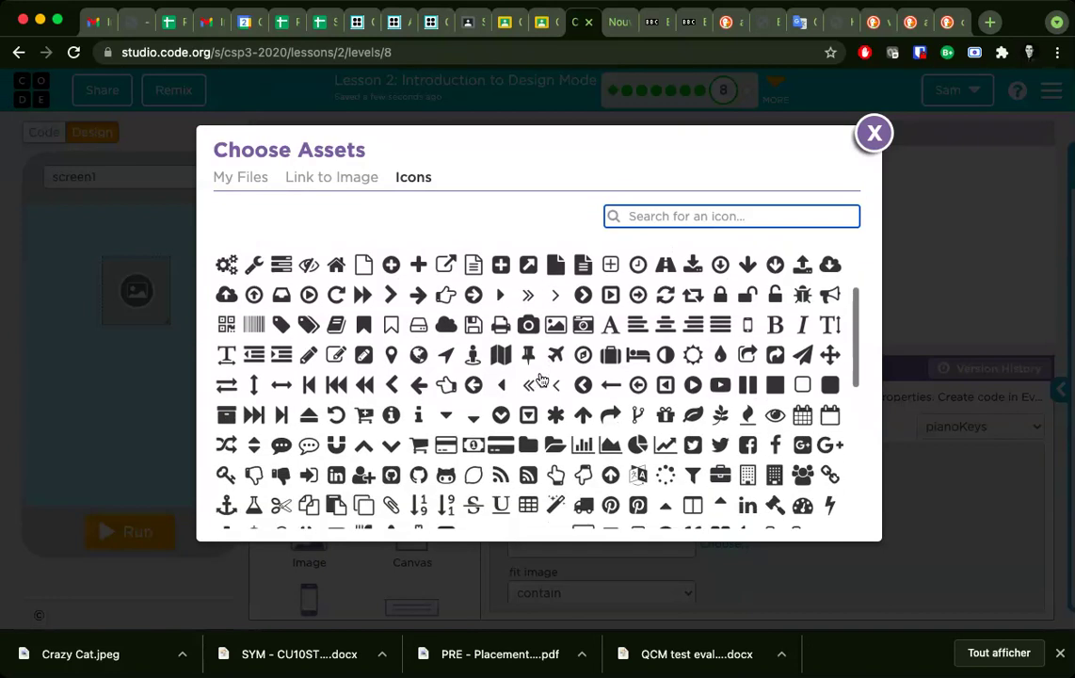
scroll(541, 379, "down", 2)
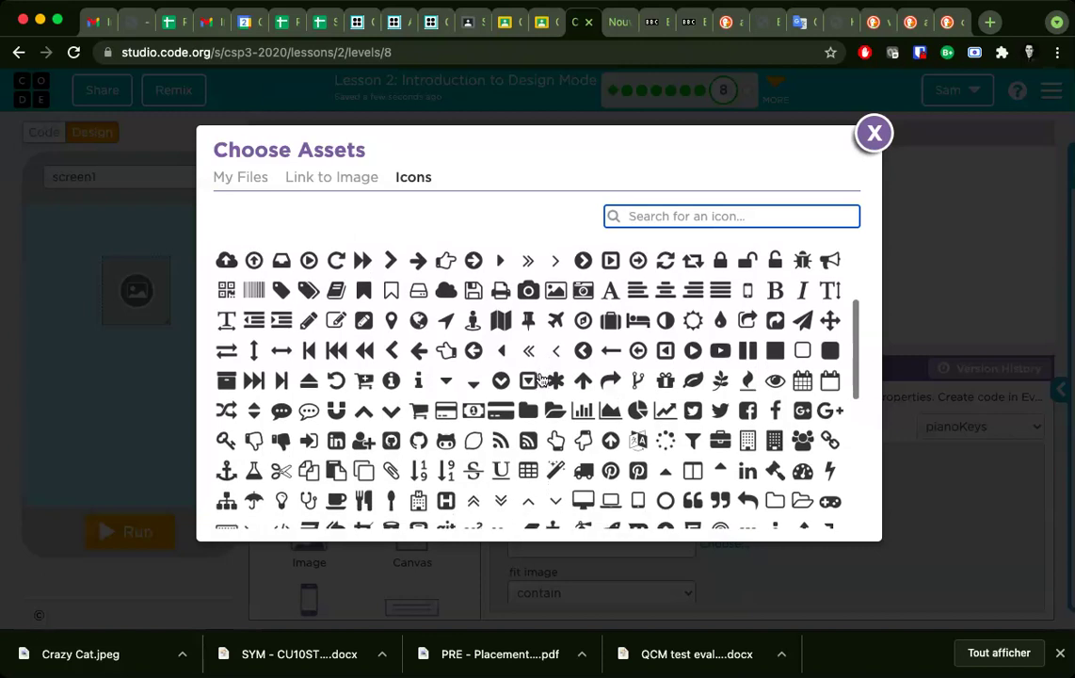
scroll(541, 379, "down", 1)
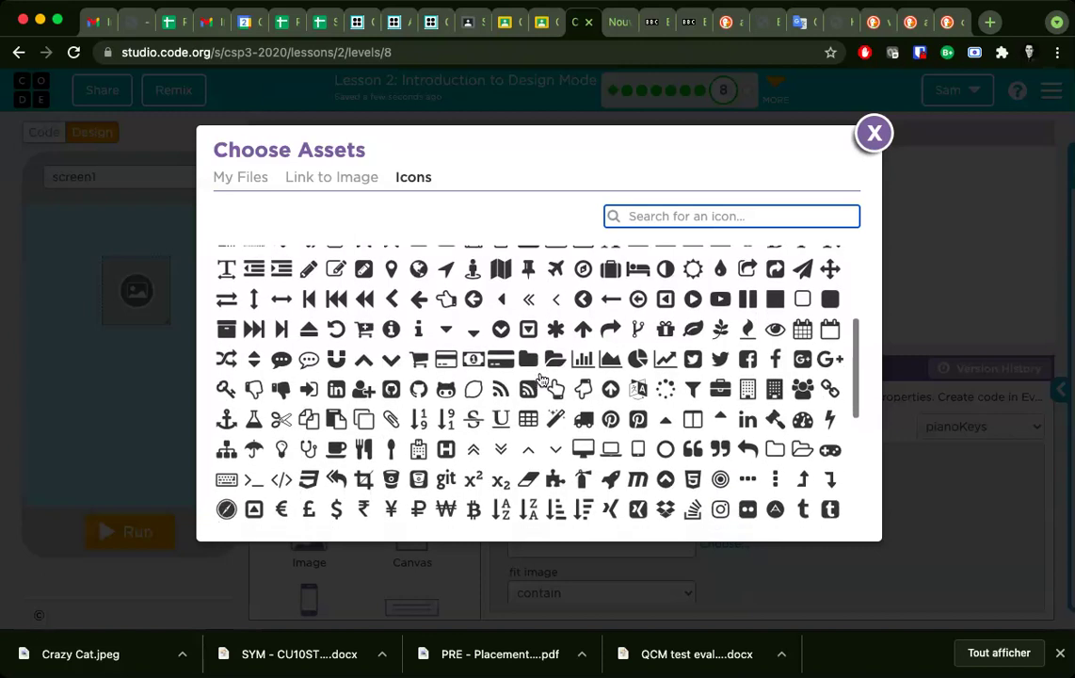
scroll(541, 377, "down", 3)
scroll(542, 377, "down", 1)
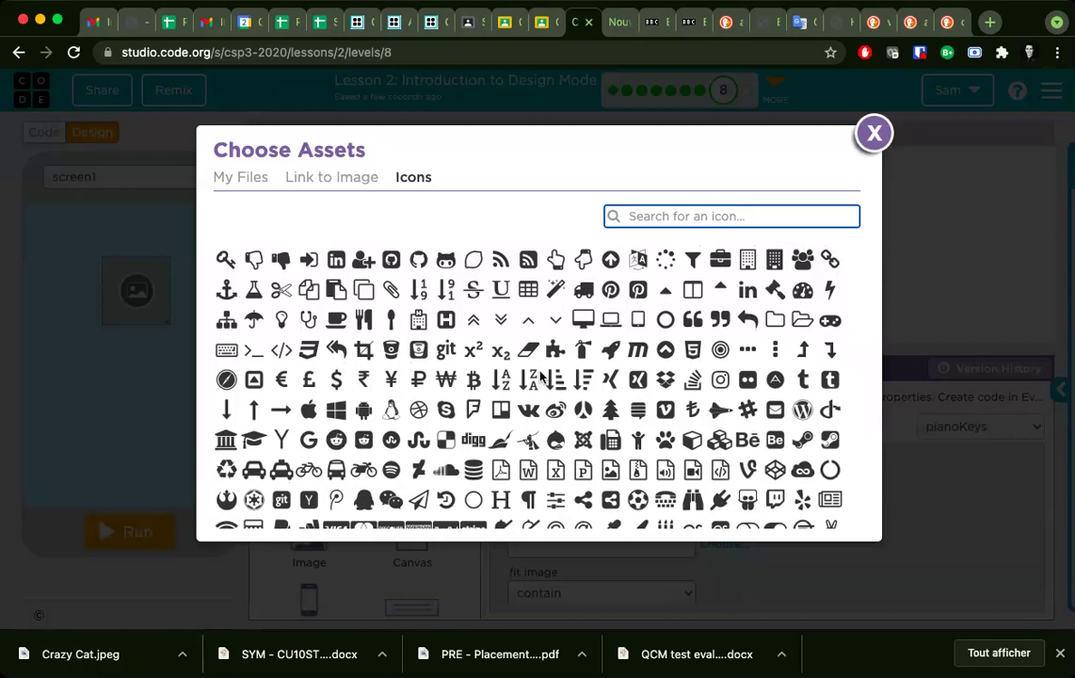
Search the icon library for a piano and for names starting with k, and clear the search
type("piano")
key("BackSpace")
key("BackSpace")
key("BackSpace")
key("BackSpace")
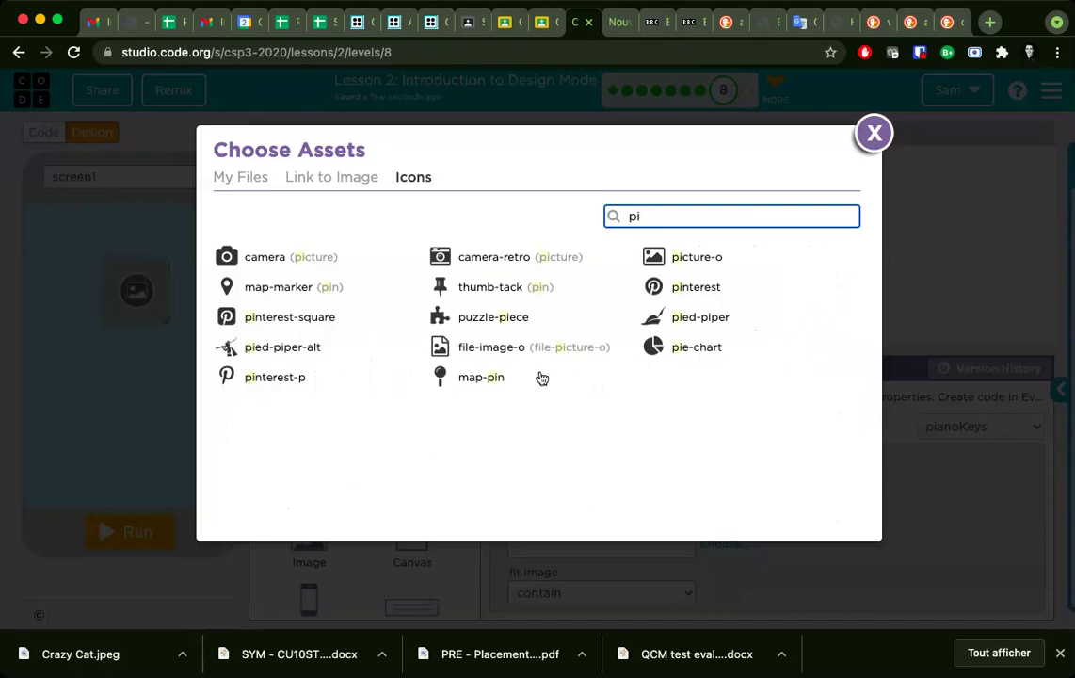
type("p")
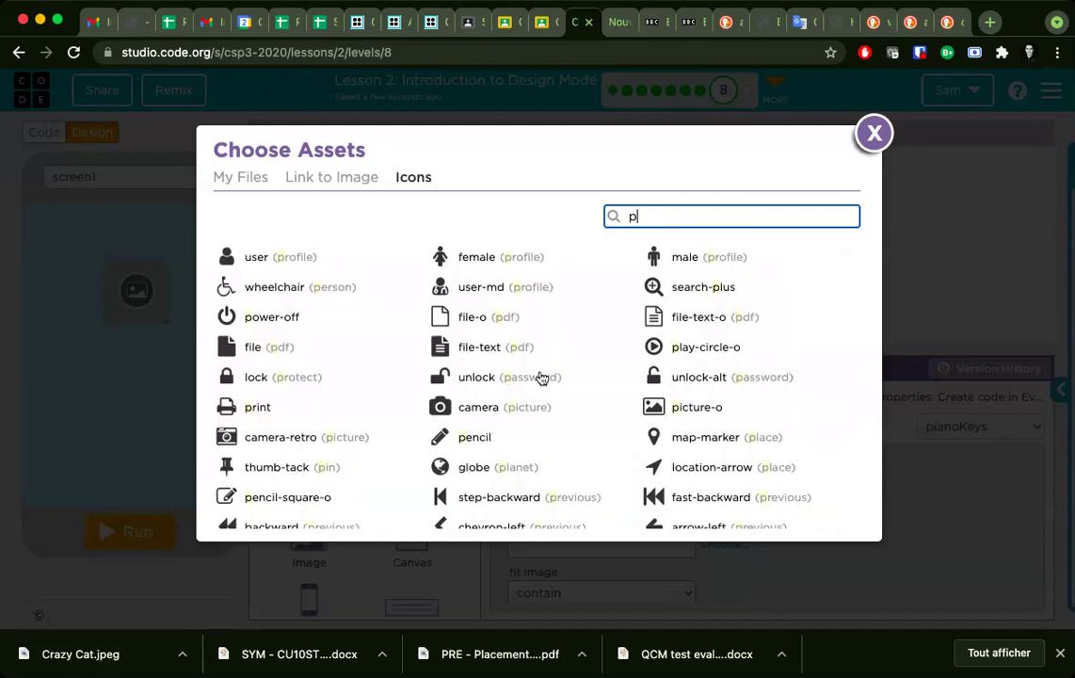
key("BackSpace")
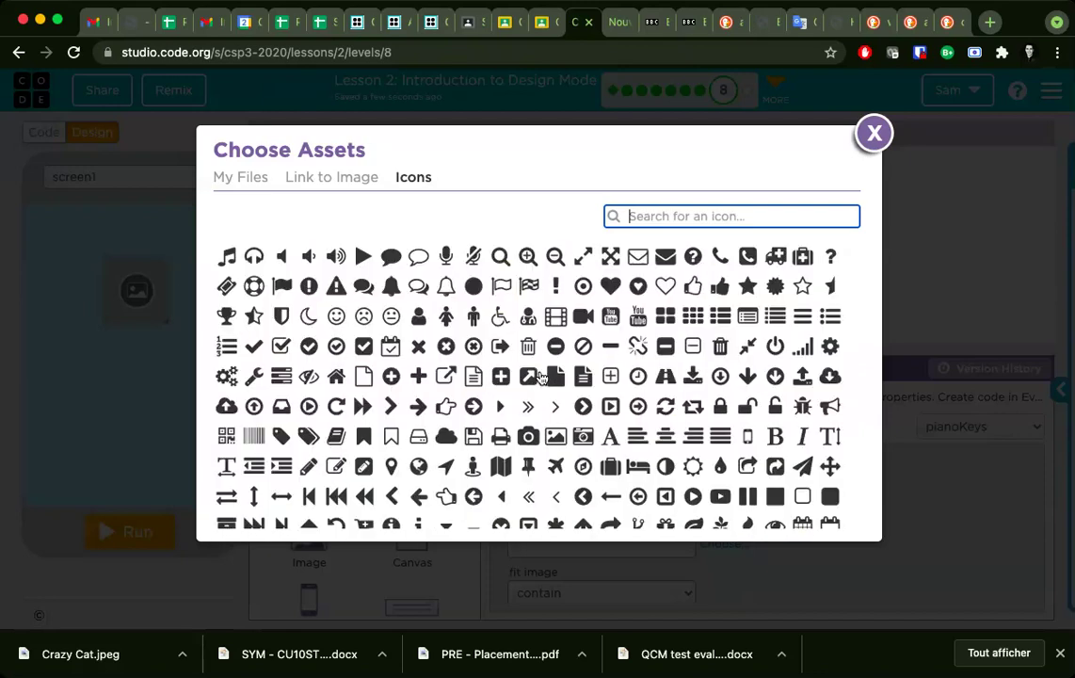
type("k")
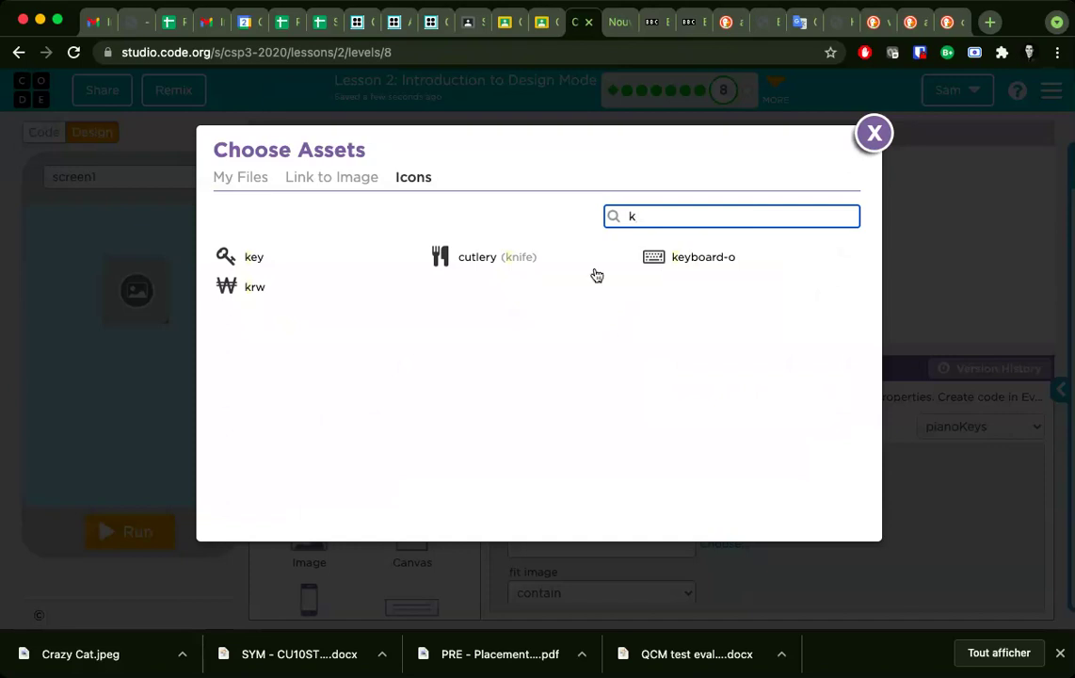
key("BackSpace")
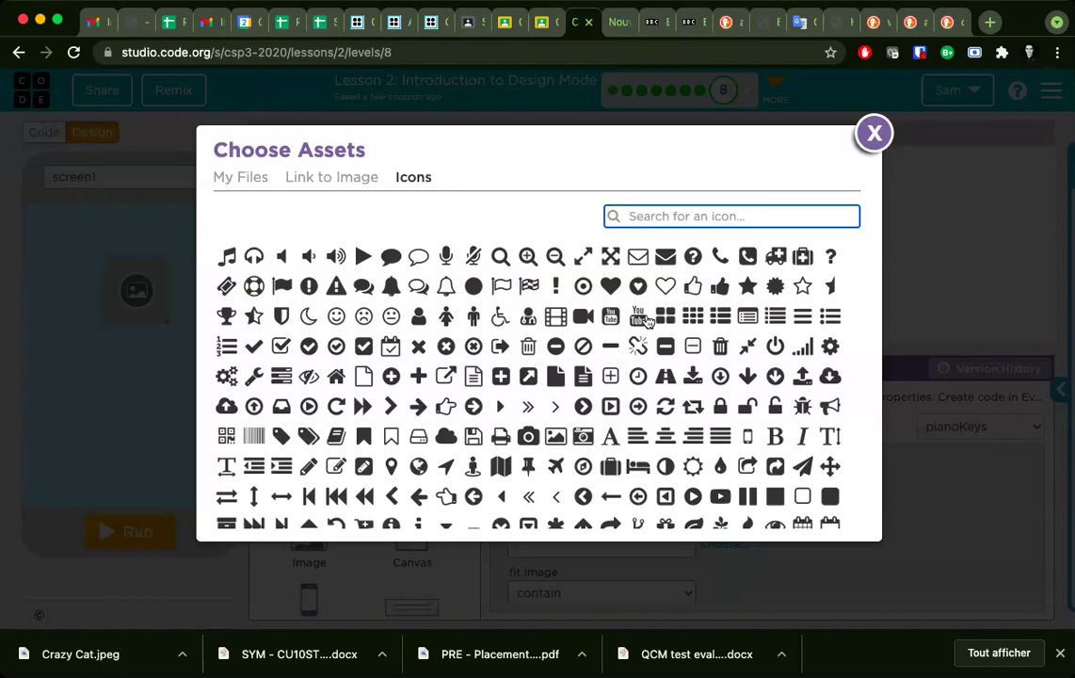
Examine the full, unfiltered icon library down to its end for an icon resembling piano keys
scroll(647, 321, "down", 5)
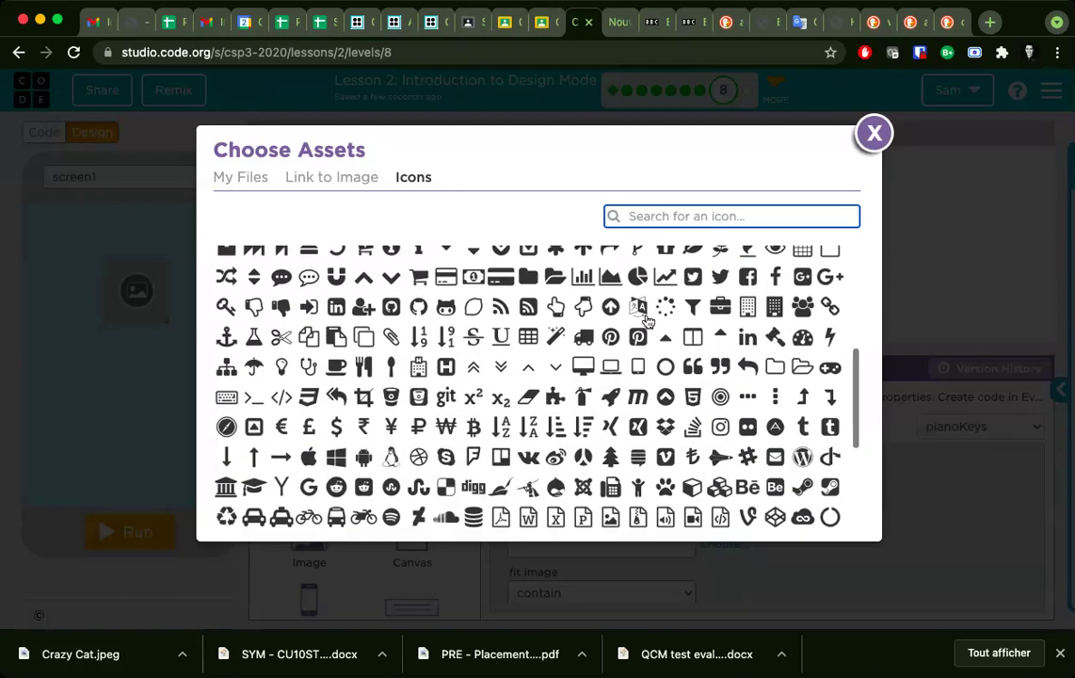
scroll(647, 321, "down", 4)
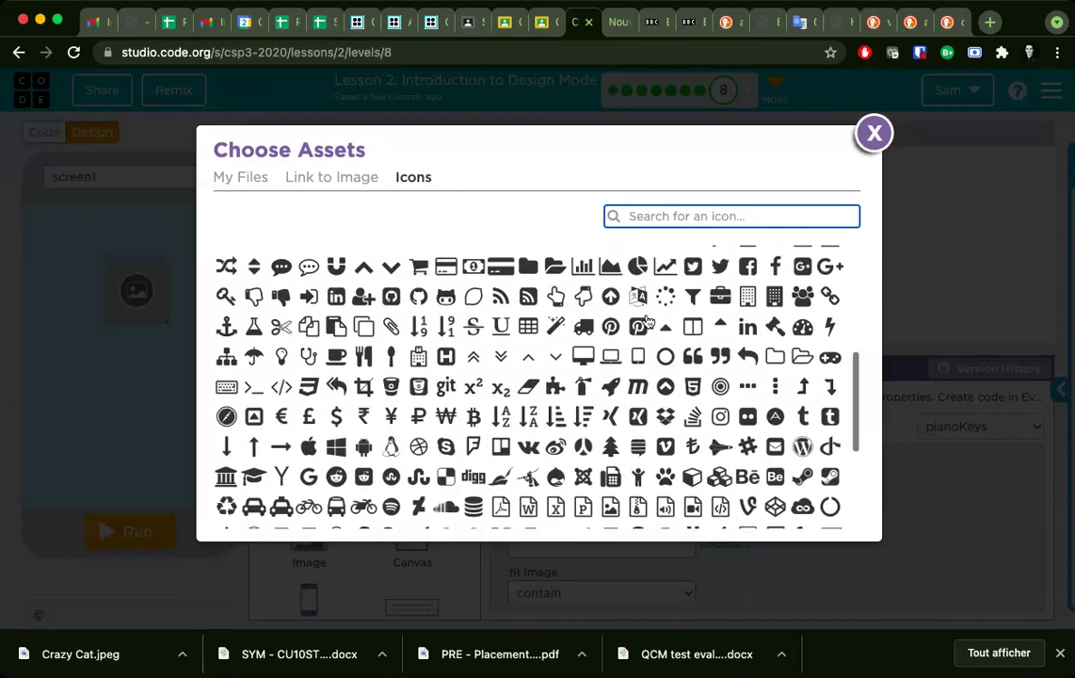
scroll(646, 322, "down", 1)
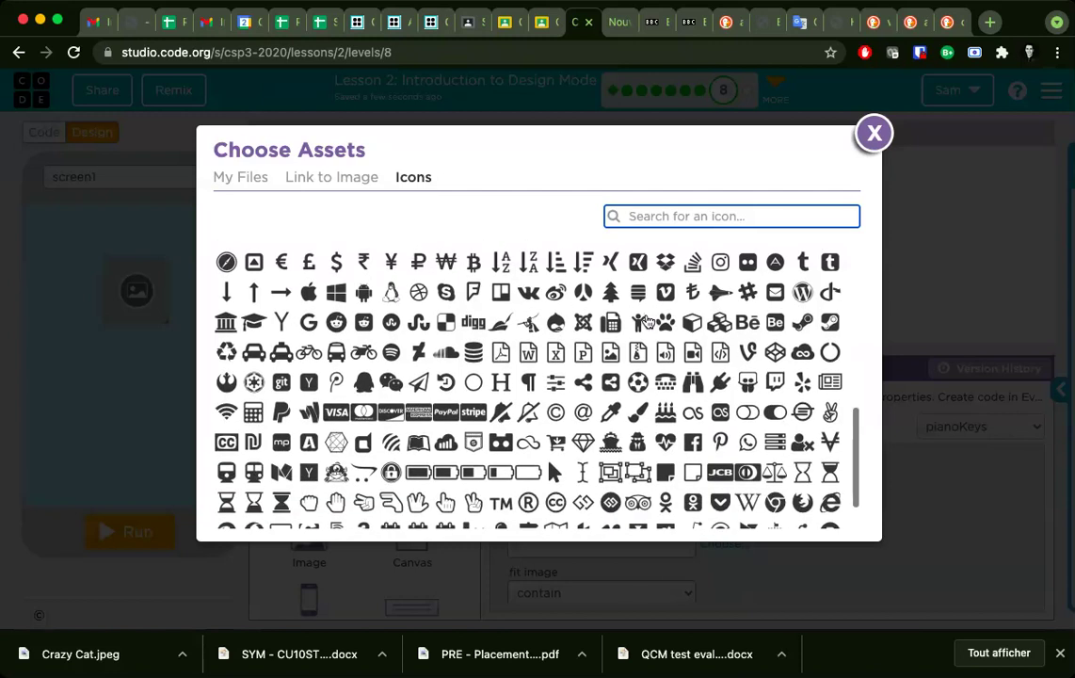
scroll(647, 321, "down", 2)
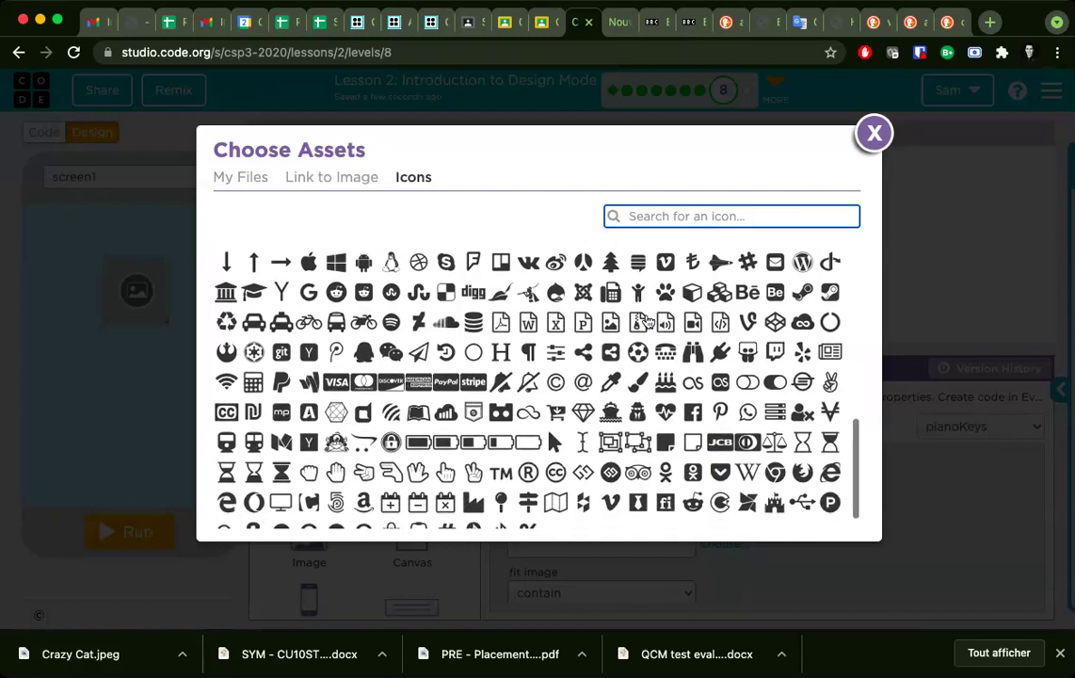
scroll(647, 321, "down", 1)
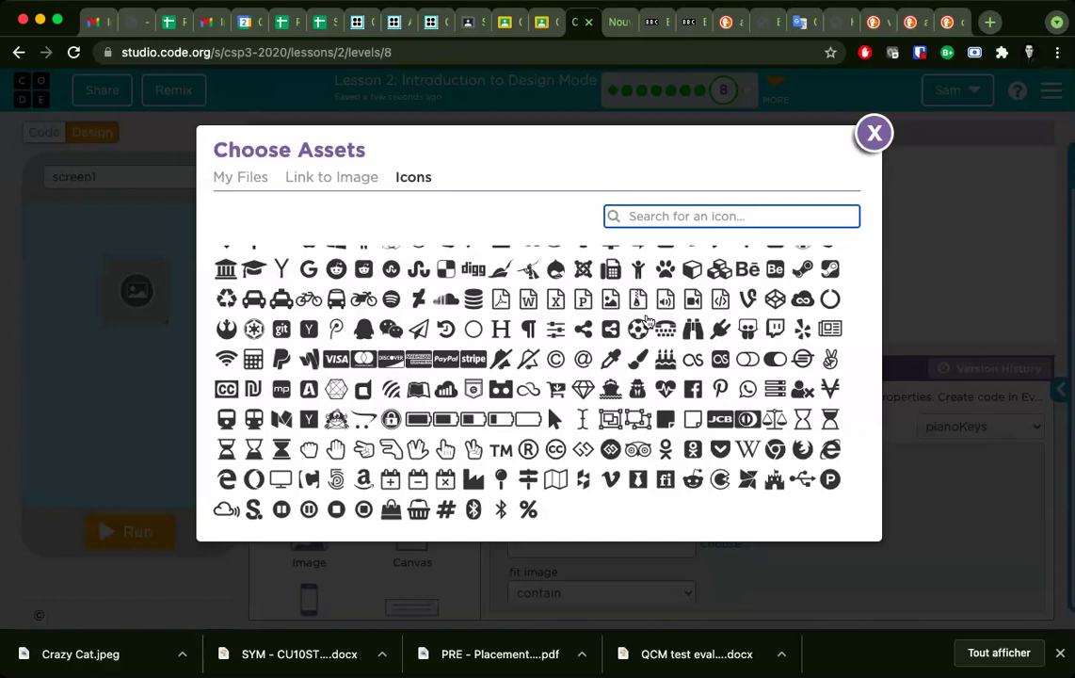
scroll(647, 321, "up", 7)
scroll(647, 321, "up", 3)
scroll(647, 321, "up", 8)
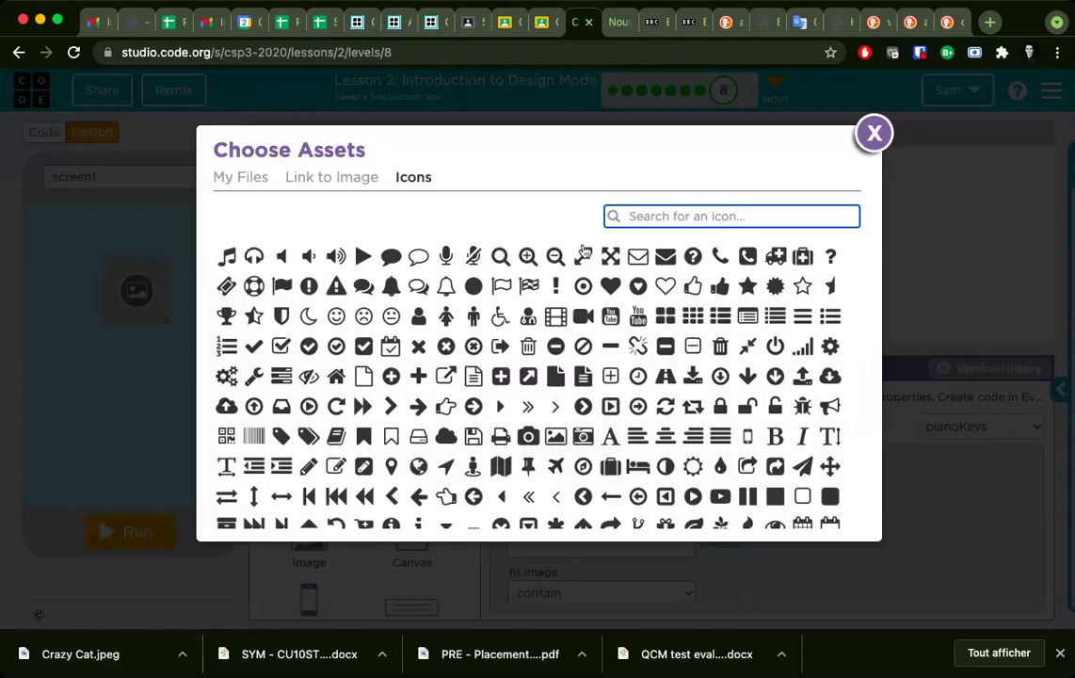
Check the image link and own-files sources for the pianoKeys image, and close the asset chooser
left_click(352, 183)
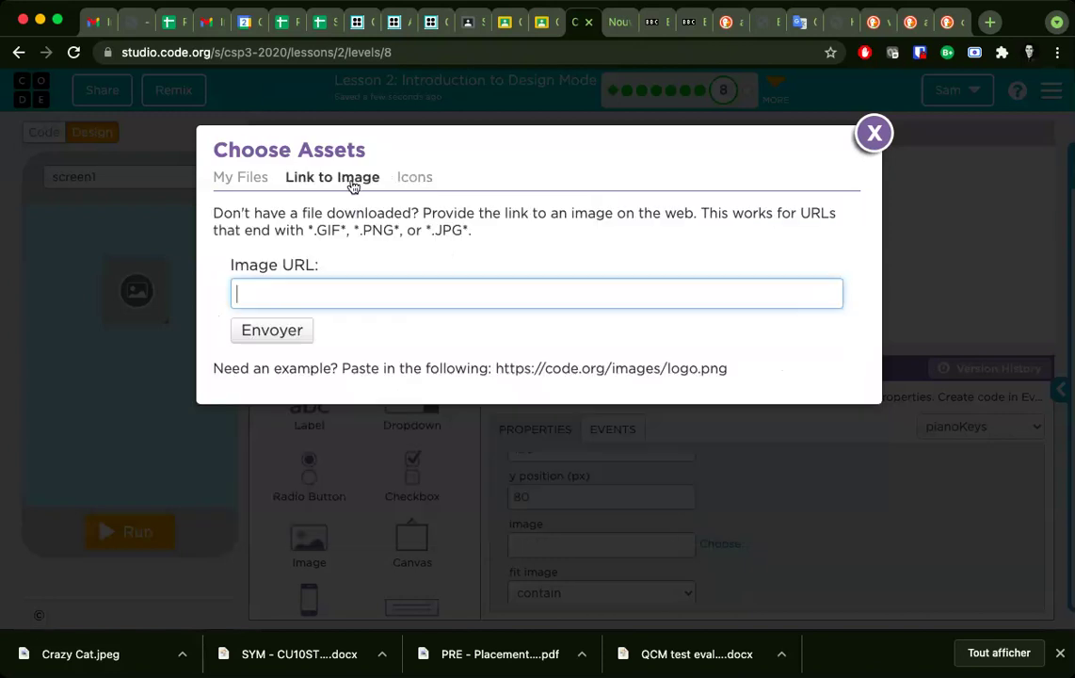
left_click(242, 179)
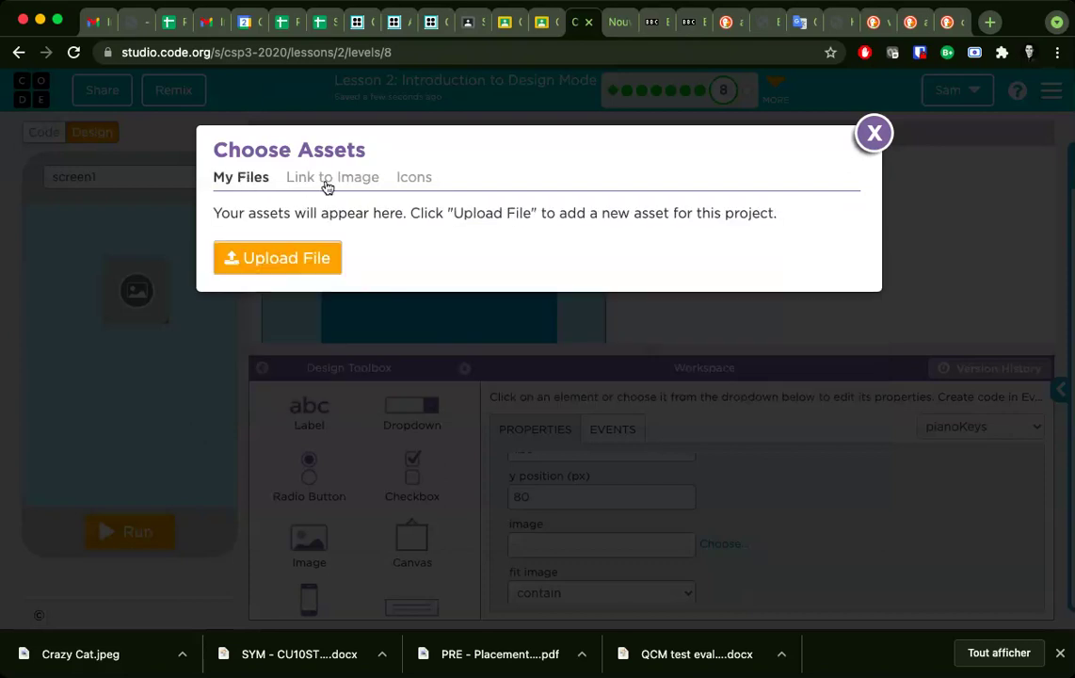
left_click(874, 132)
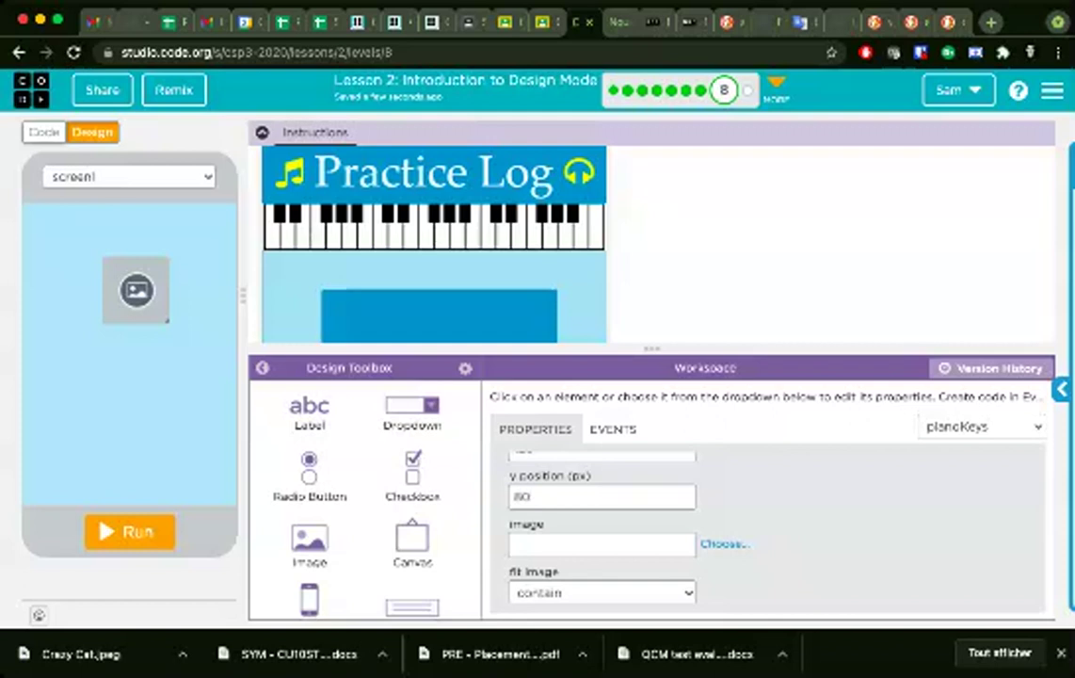
Find piano keys images on DuckDuckGo and download the 600 × 205 Printable Piano Keys picture as piano-keys-2.jpeg
key("super+9")
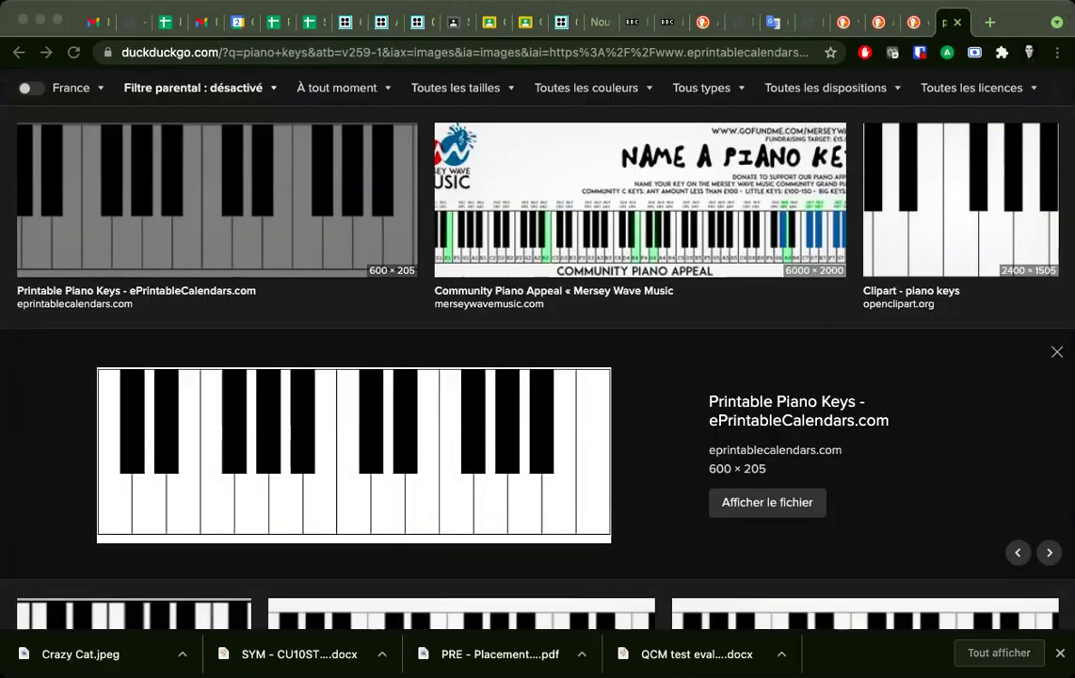
left_click(1025, 454)
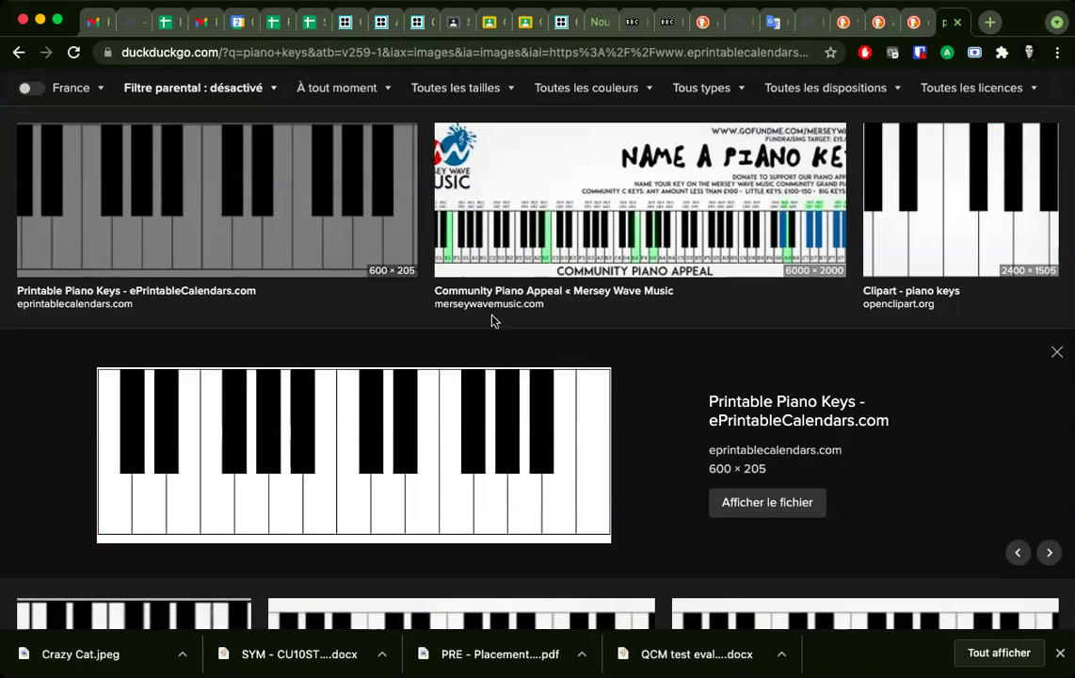
left_click(345, 500)
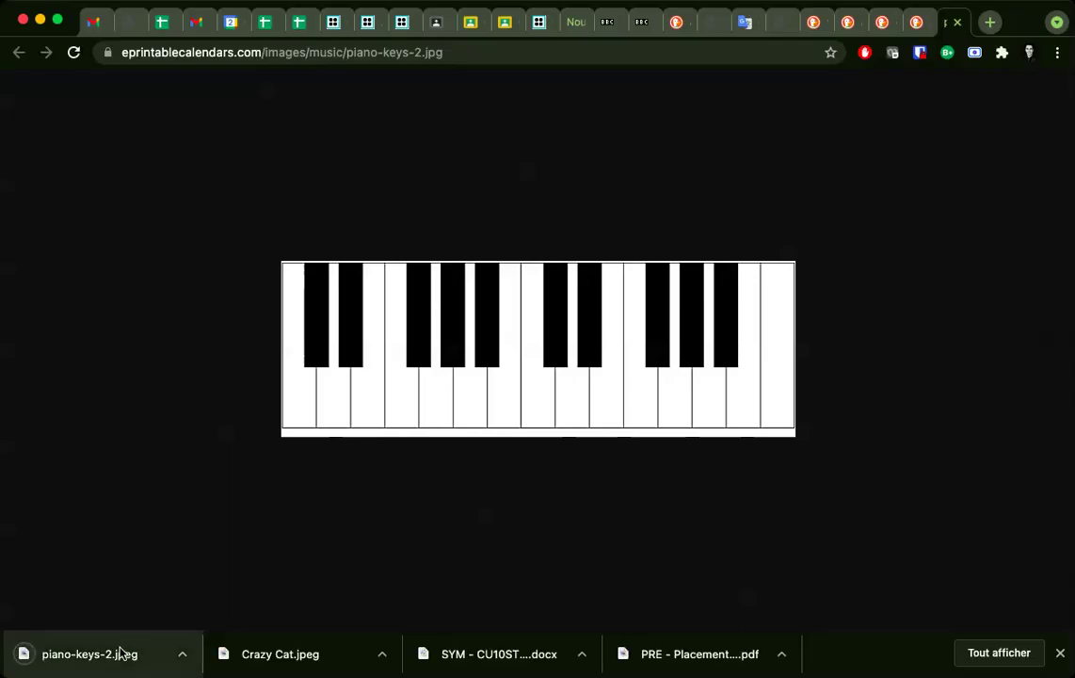
Return to the Code.org level, upload piano-keys-2.jpeg to the project and use it as the picture of the pianoKeys image
left_click(537, 23)
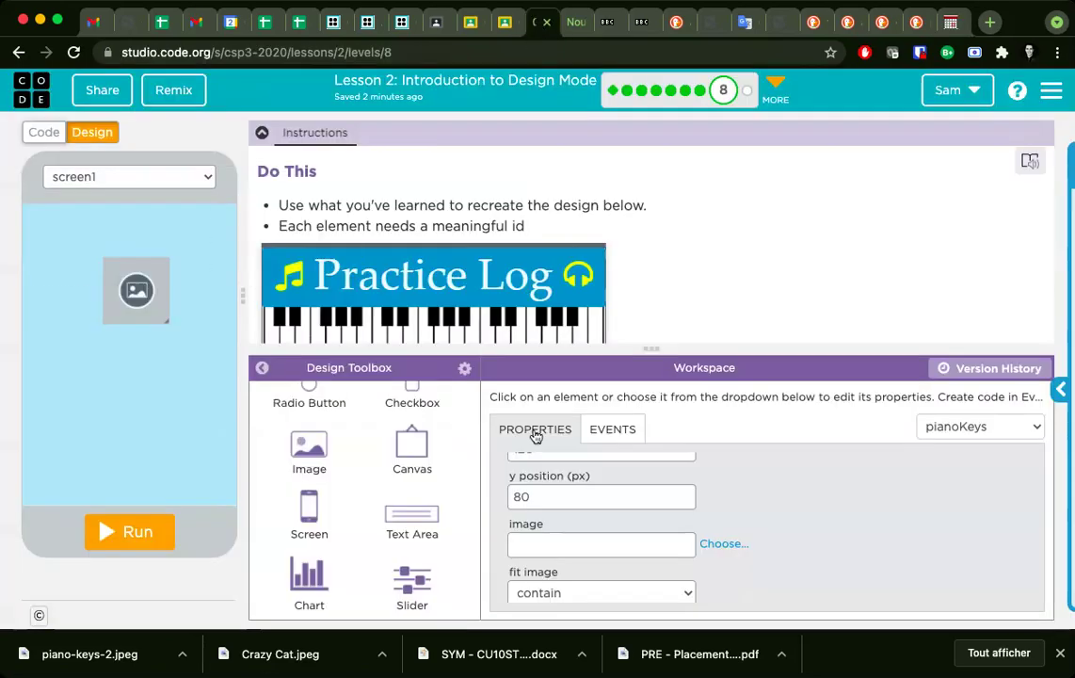
left_click(721, 545)
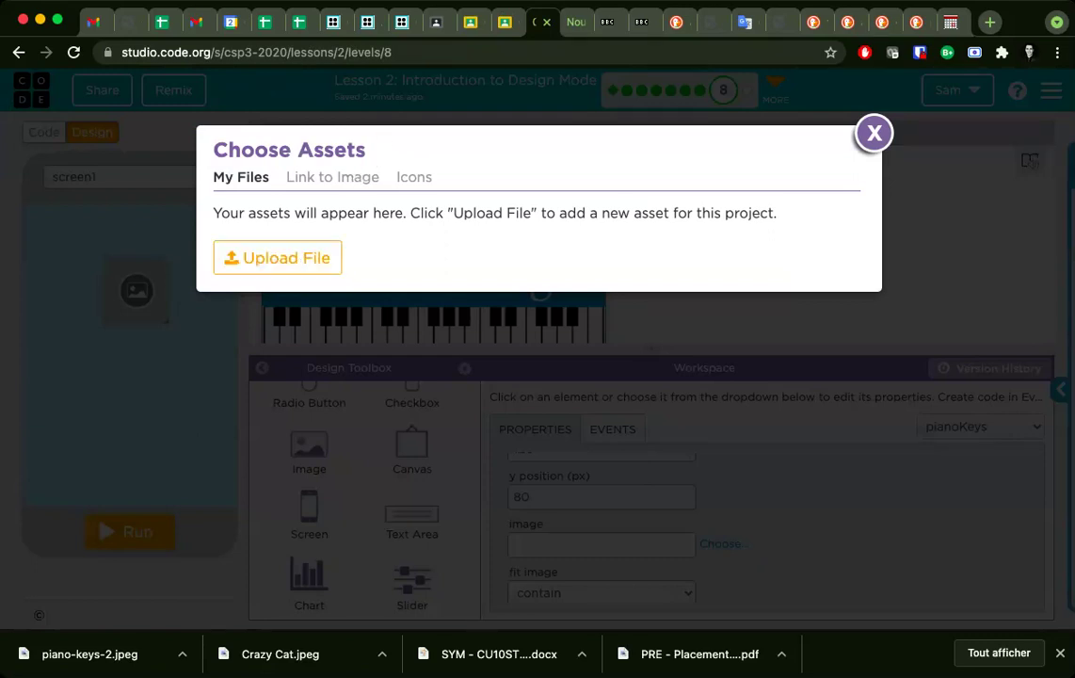
left_click(278, 258)
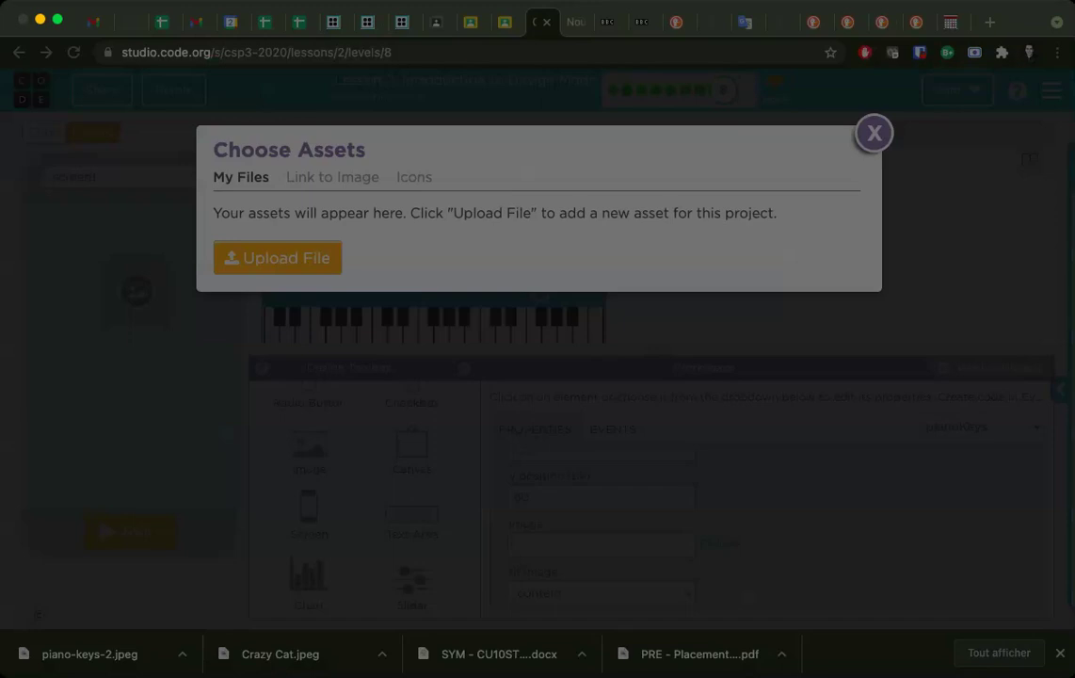
key("Return")
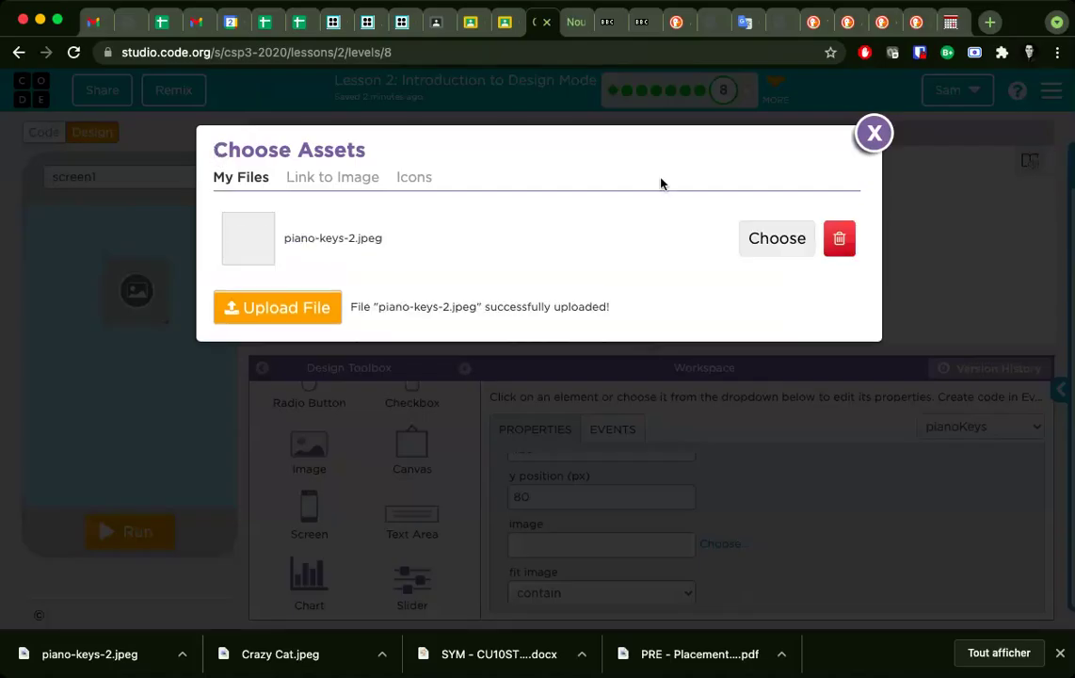
left_click(772, 237)
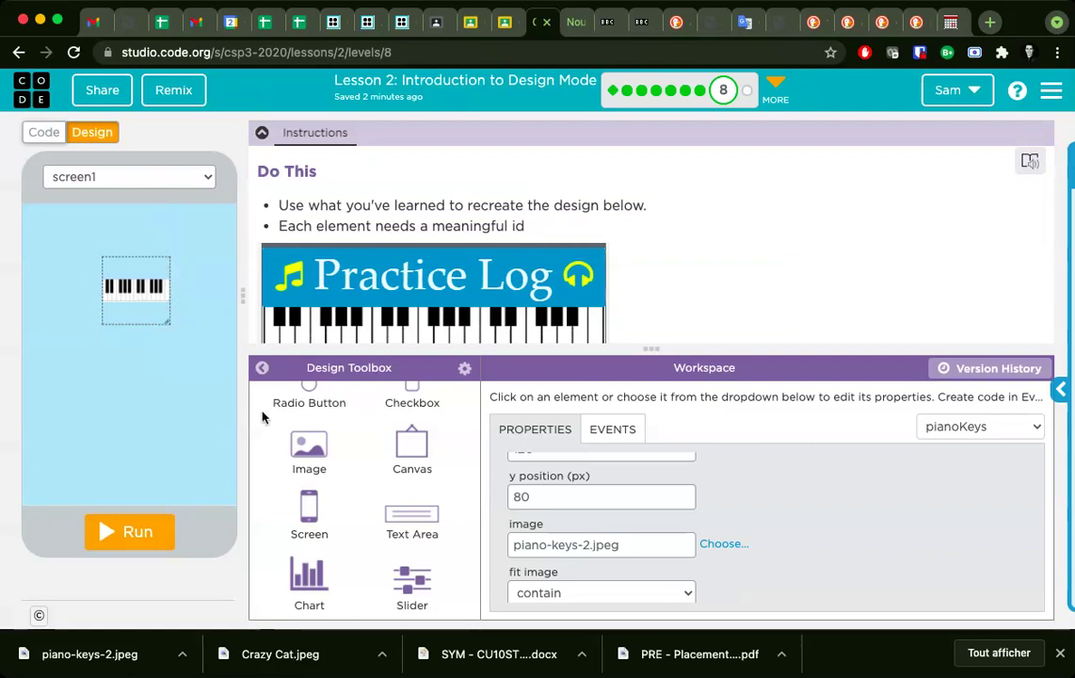
Enlarge the pianoKeys image to 320 by 245 px and position it across the full width of screen1, near the upper edge
left_click(203, 335)
left_click(169, 315)
left_click_drag(169, 323, 240, 355)
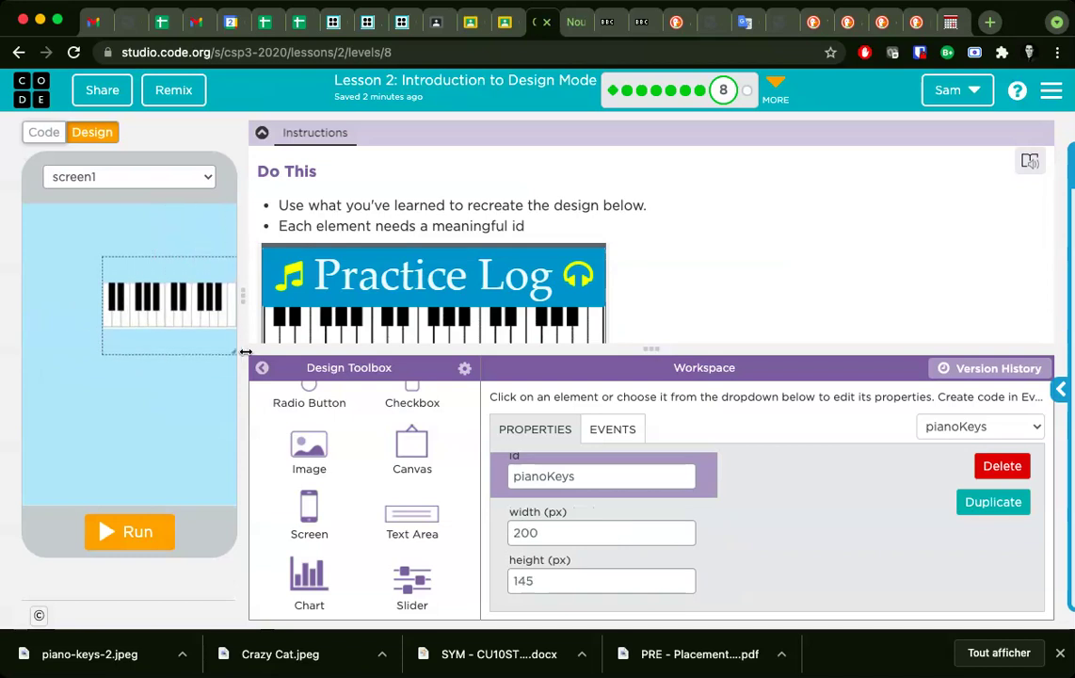
left_click_drag(179, 309, 85, 272)
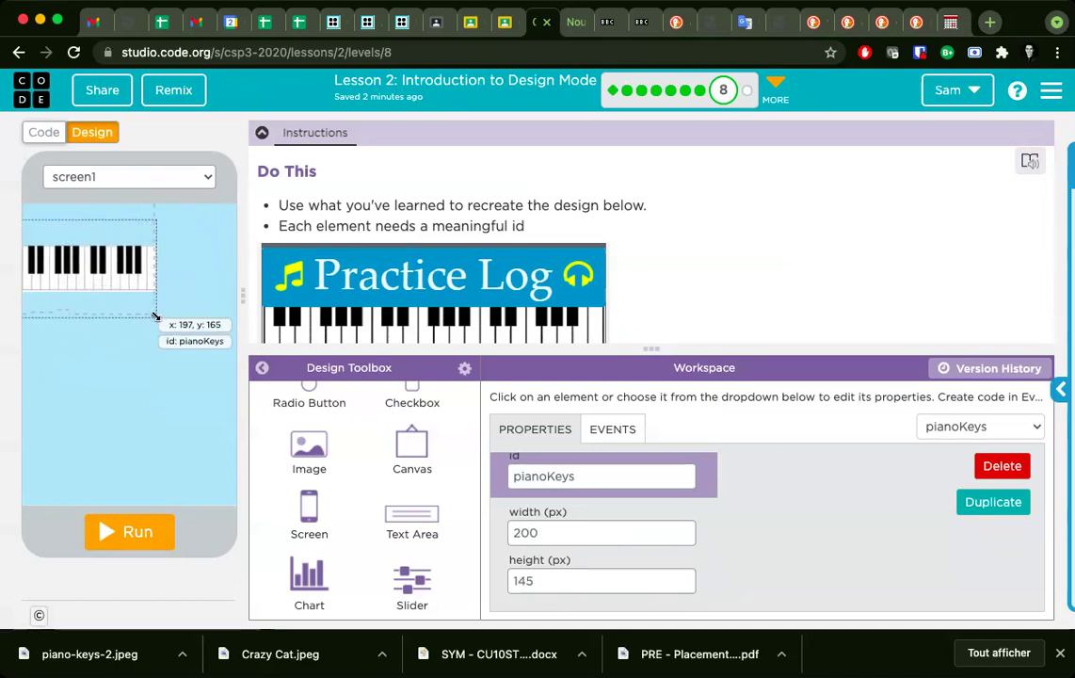
left_click_drag(156, 316, 260, 379)
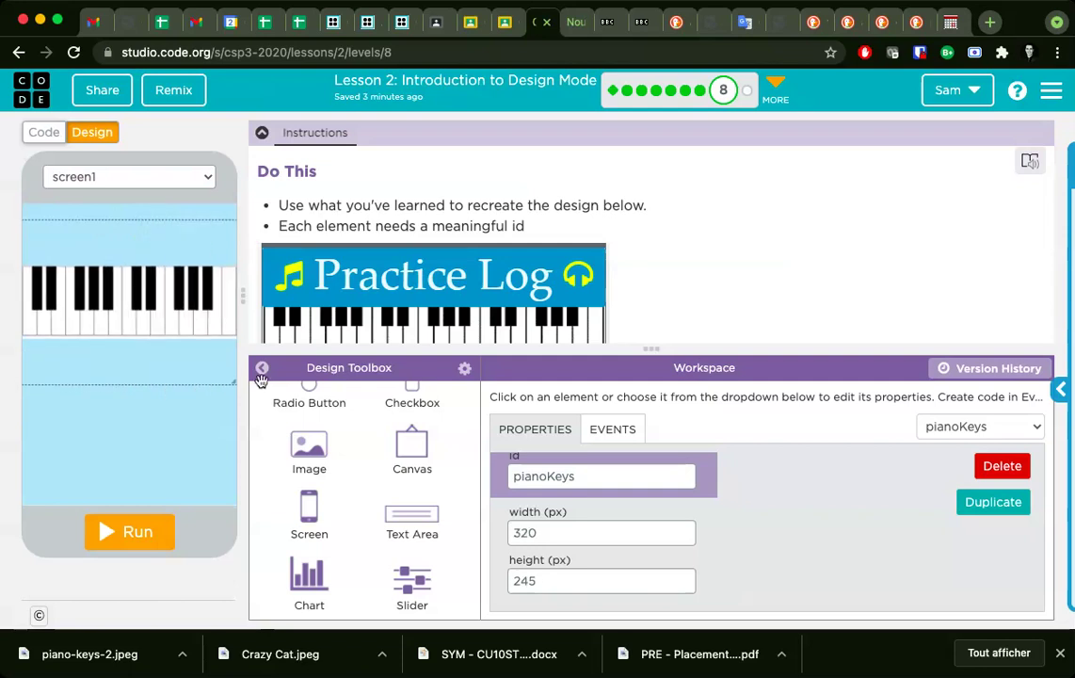
left_click_drag(175, 302, 173, 277)
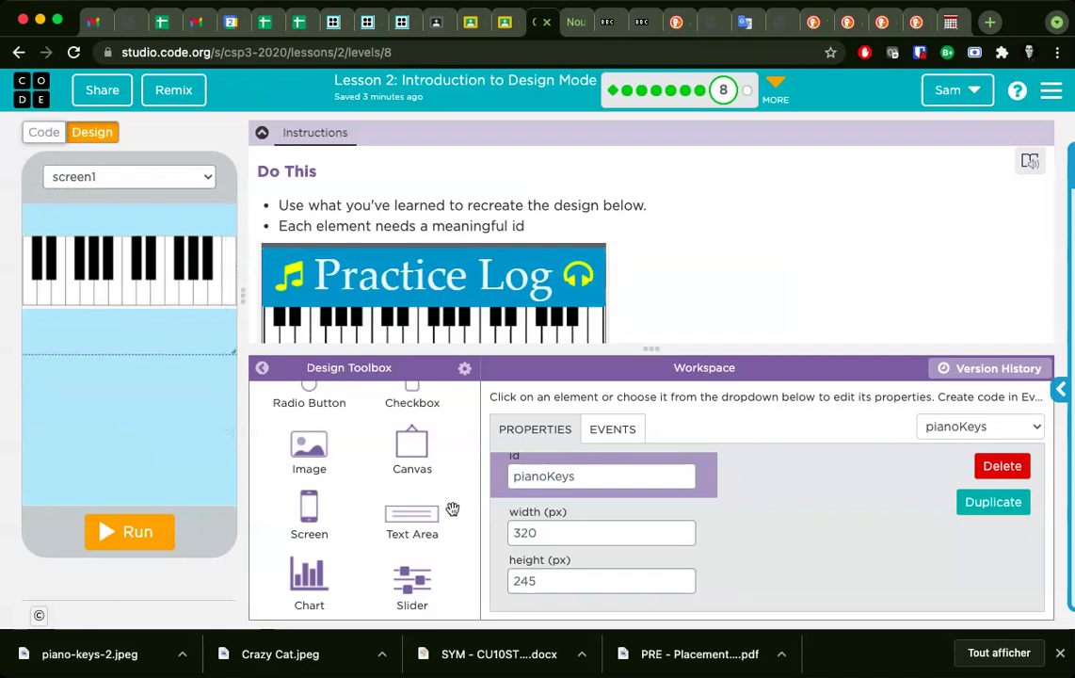
Add a text area to the upper left corner of screen1 and select the pianoKeys image below it
left_click_drag(417, 526, 89, 211)
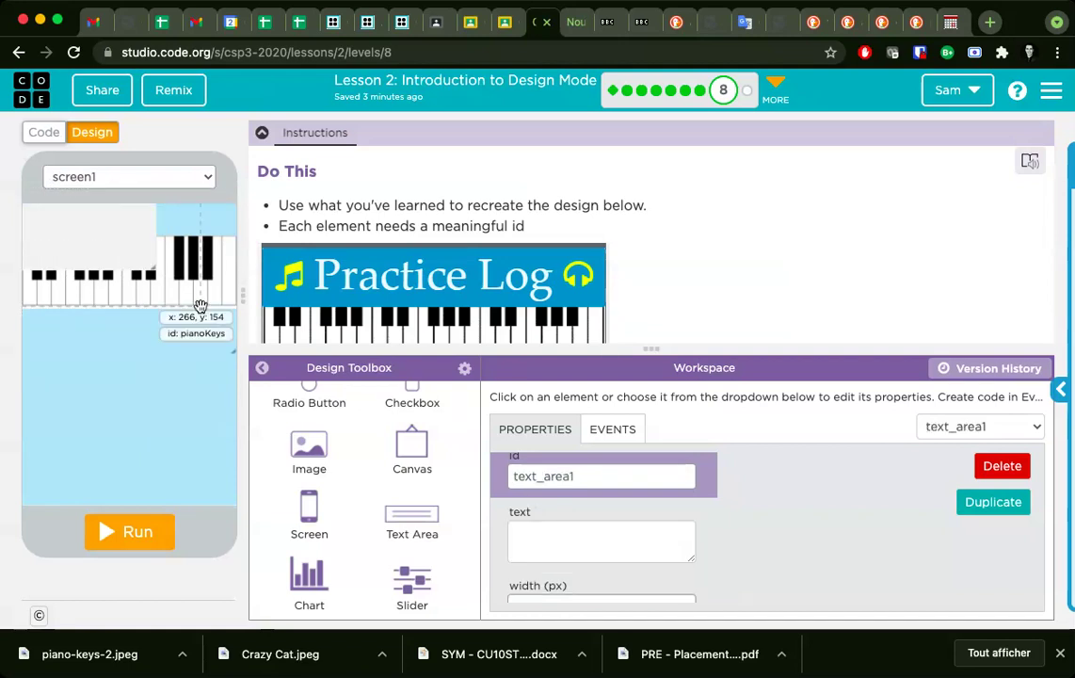
left_click(149, 303)
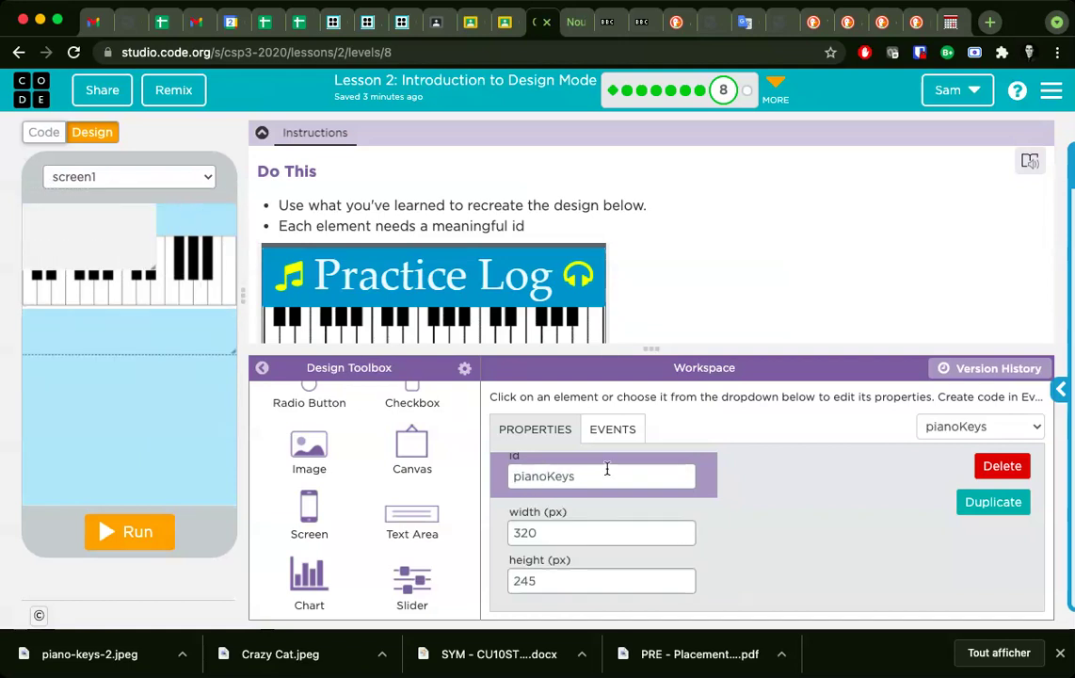